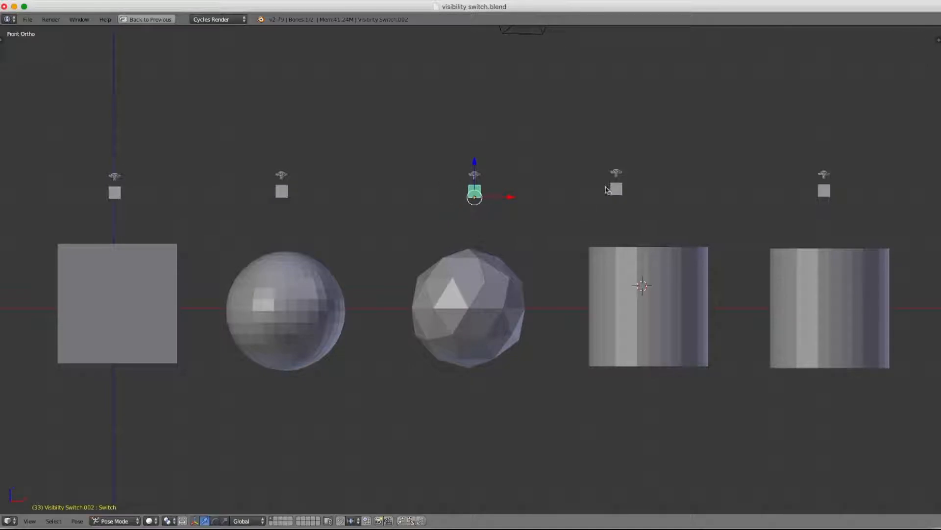
Select the switch bones above the two cylinders and slide each one sideways to test it
right_click_drag(615, 190, 582, 190)
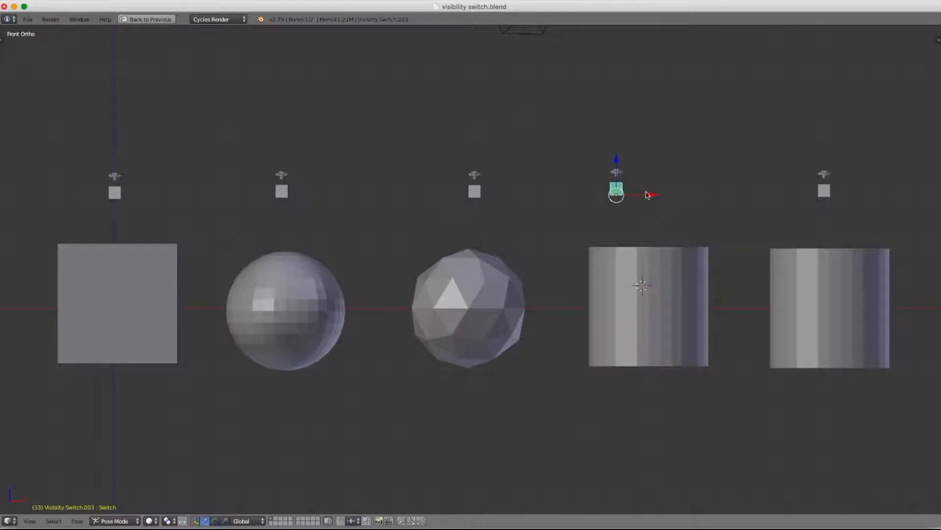
right_click_drag(824, 190, 767, 198)
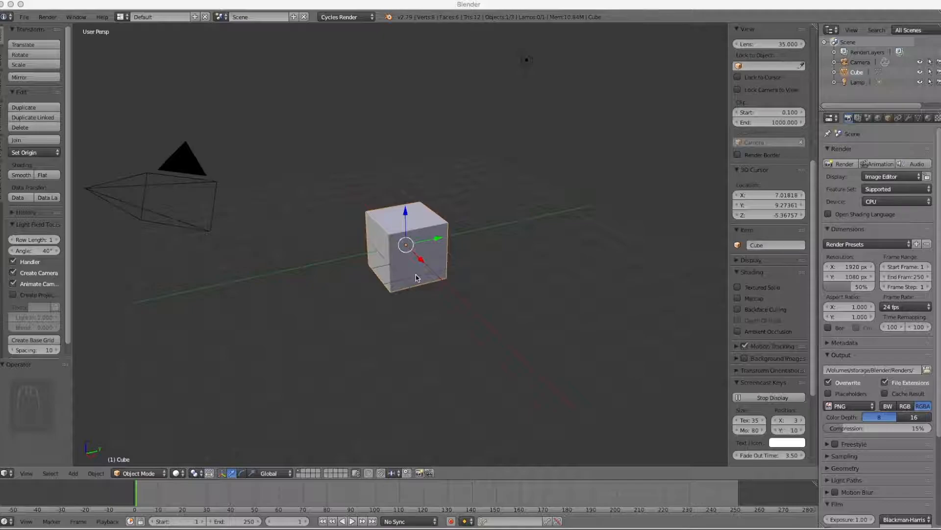
Delete the default cube, and in front view snap the 3D cursor to the scene center
right_click(415, 277)
key("x")
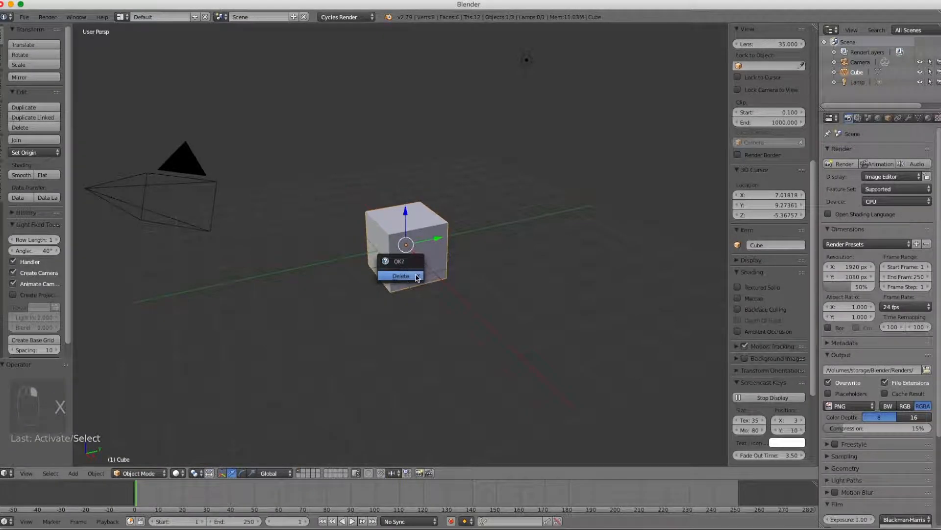
left_click(415, 276)
key("KP_1")
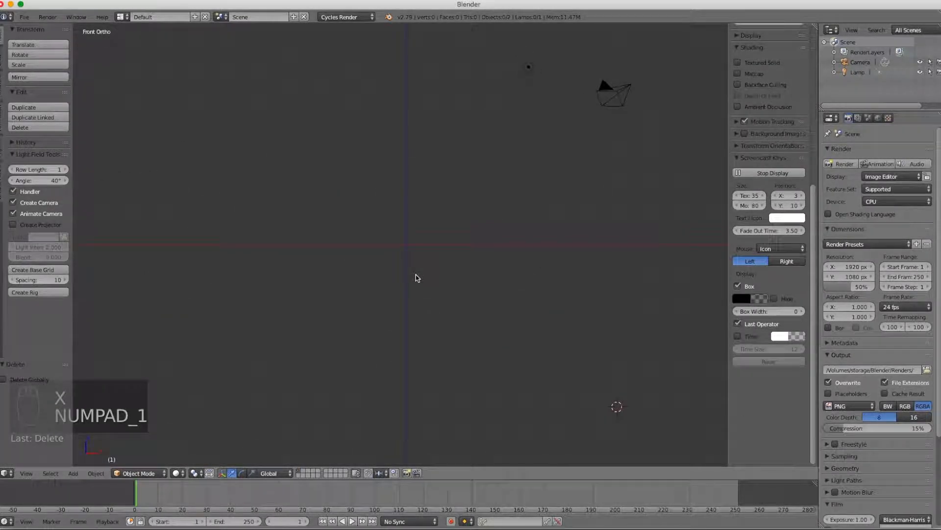
key("shift+s")
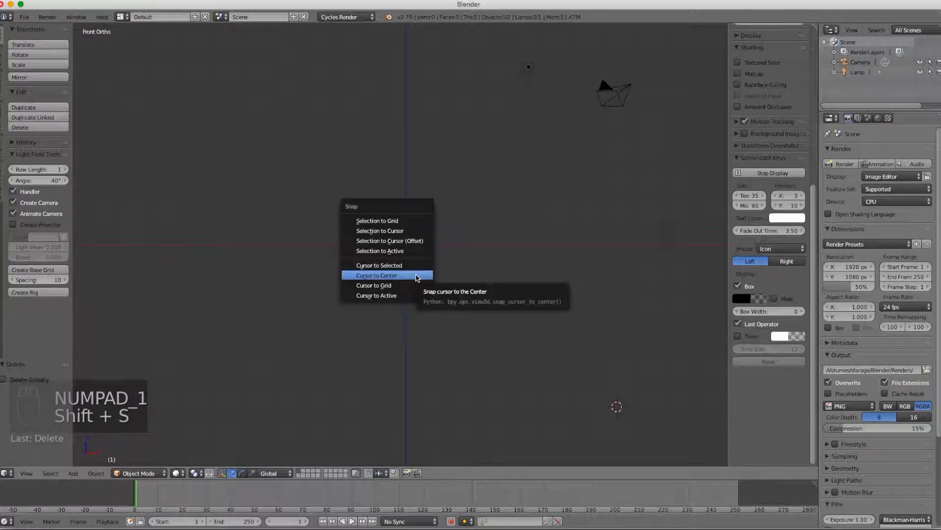
left_click(417, 276)
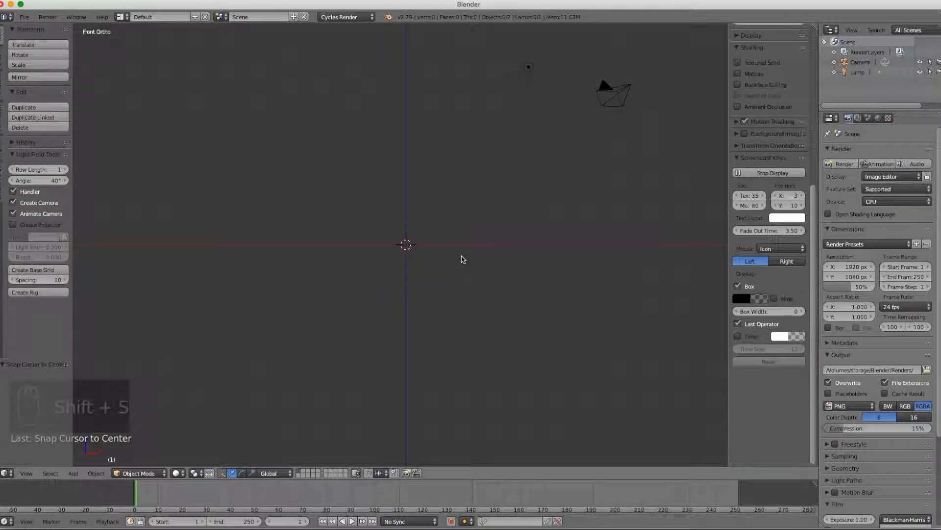
Add a single-bone armature at the cursor and set its display to B-Bone with X-Ray enabled
key("shift+a")
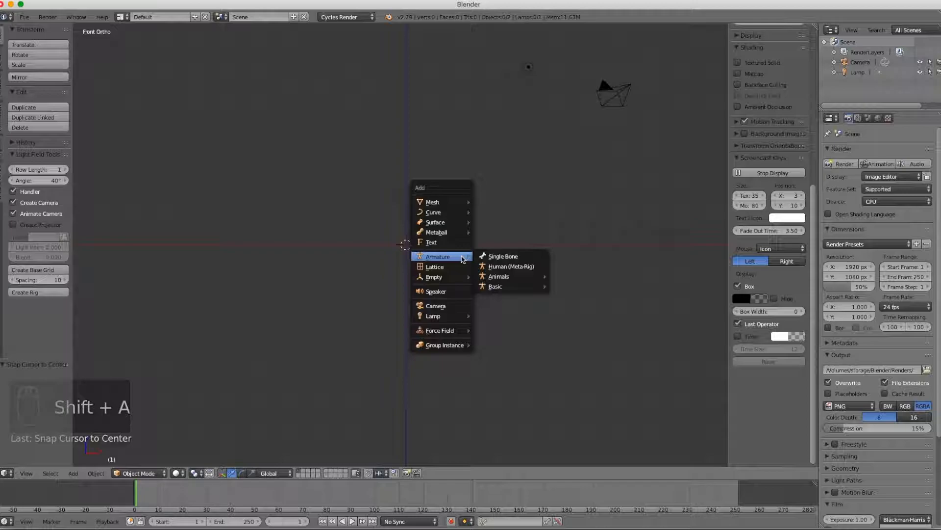
left_click(496, 258)
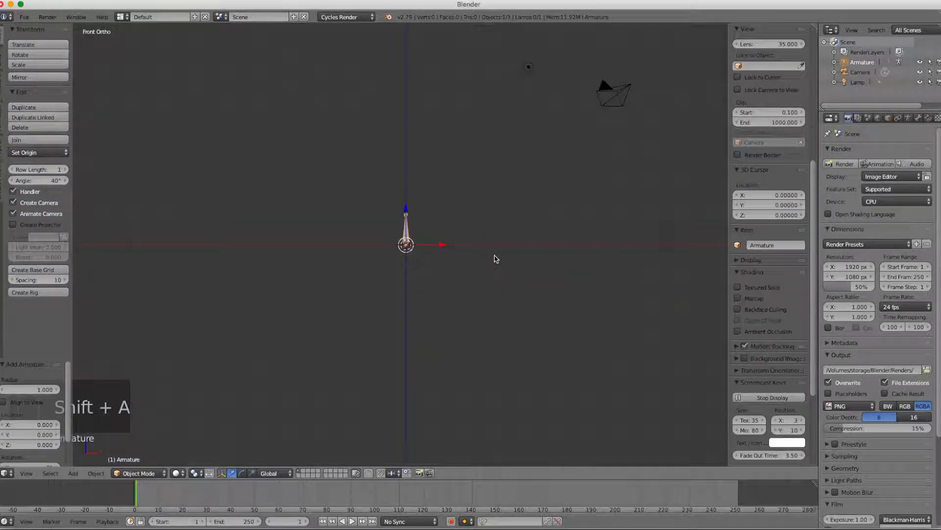
left_click(911, 120)
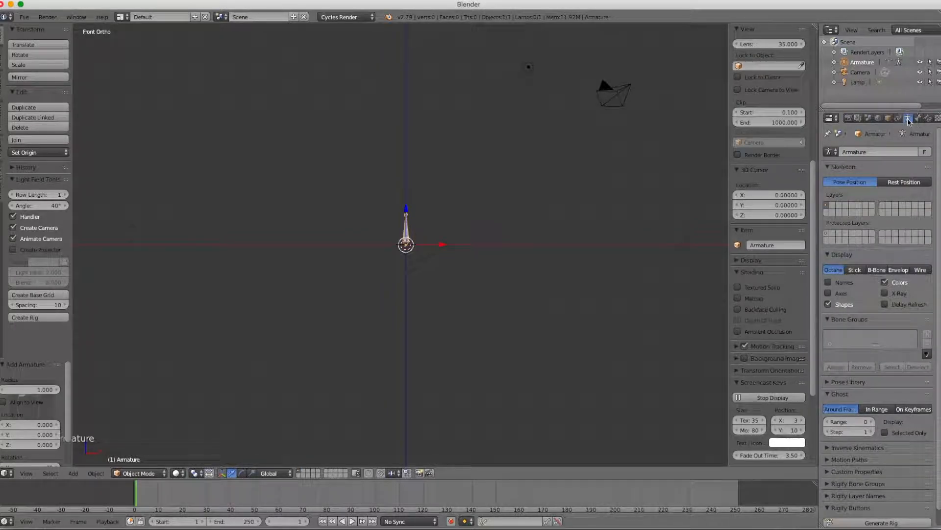
left_click(877, 270)
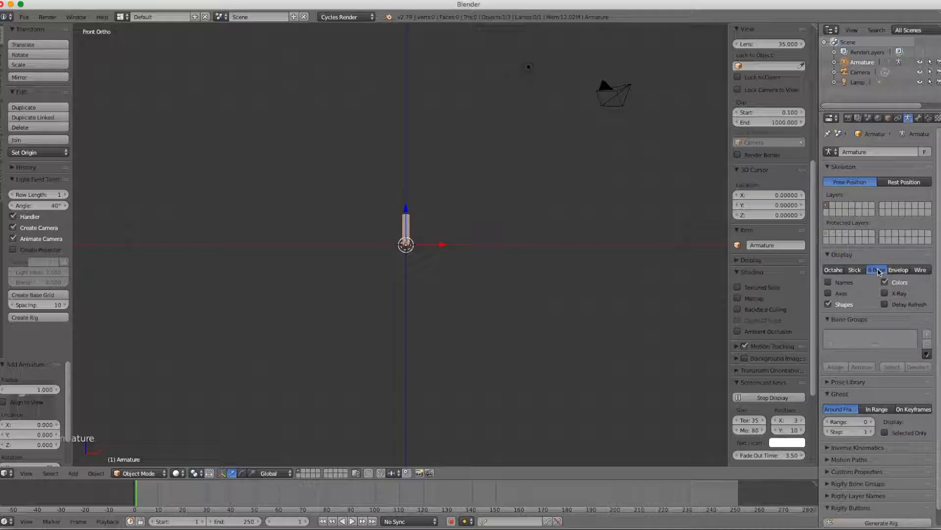
left_click(886, 295)
In Edit Mode, shorten the bone into a roughly square block by moving its tip down about 0.79 along Z
scroll(406, 257, "up", 7)
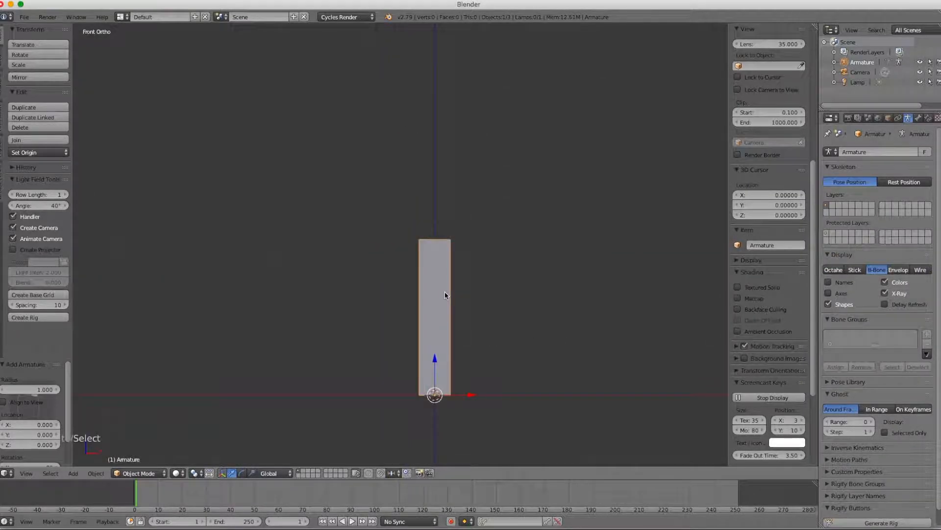
key("Tab")
right_click(441, 242)
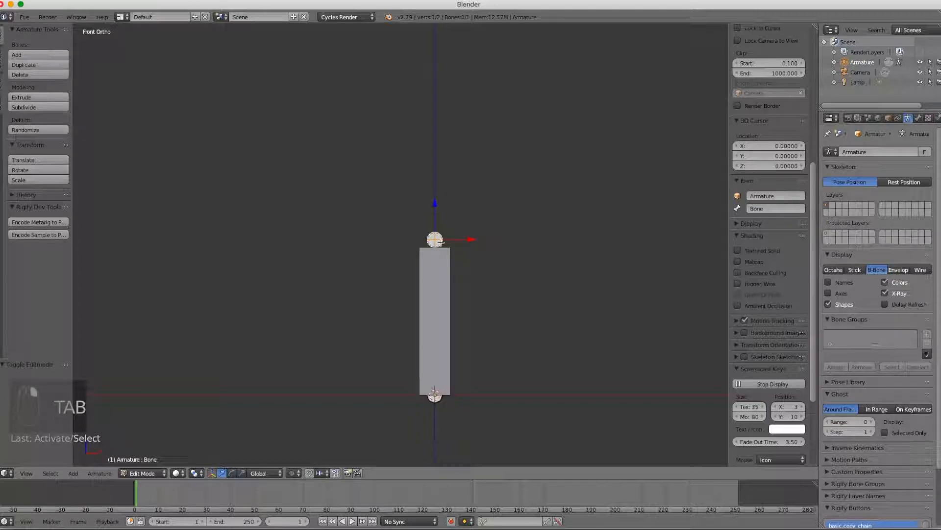
key("g")
key("z")
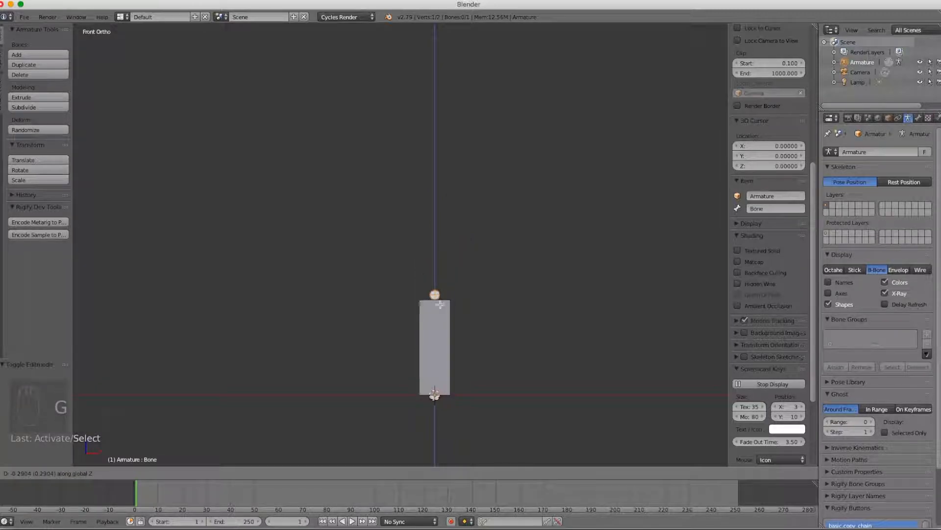
left_click(438, 371)
Duplicate the whole bone and leave the copy at the same position as the original
right_click(438, 376)
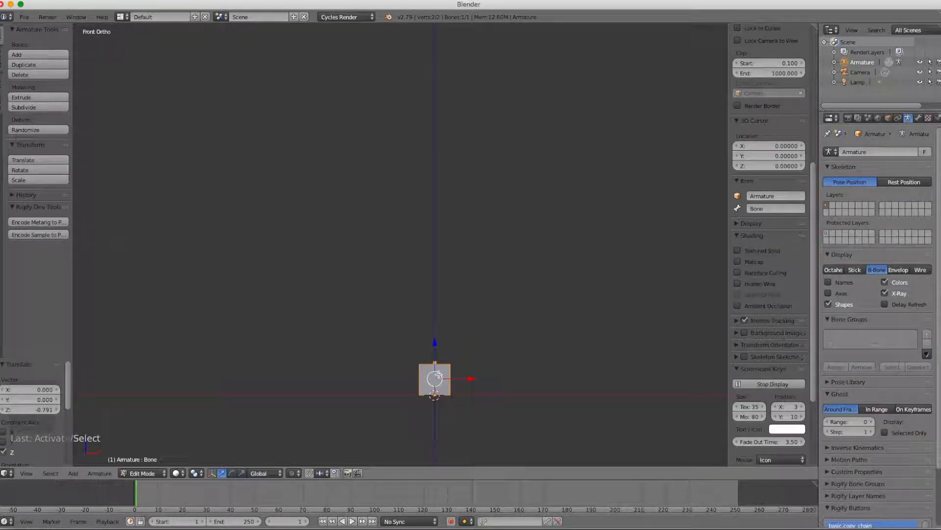
key("shift+d")
right_click(439, 376)
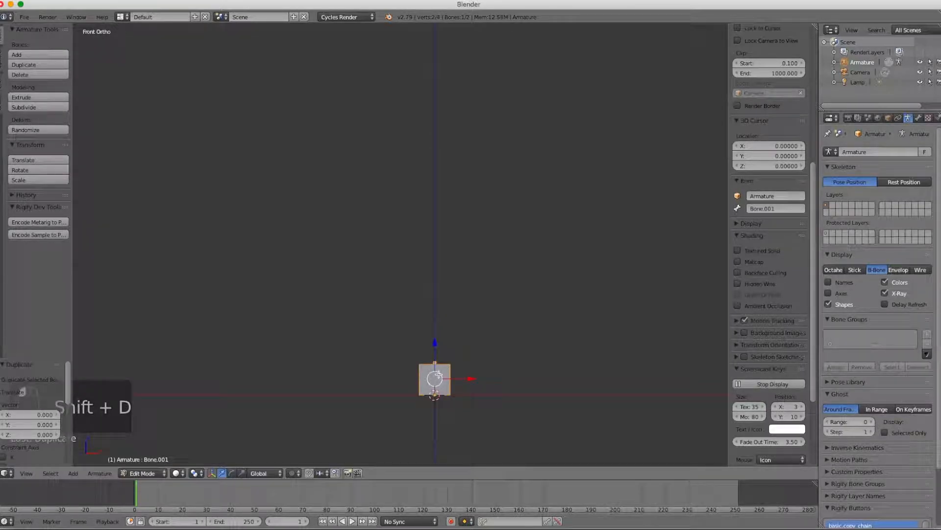
right_click(438, 376)
right_click(439, 376)
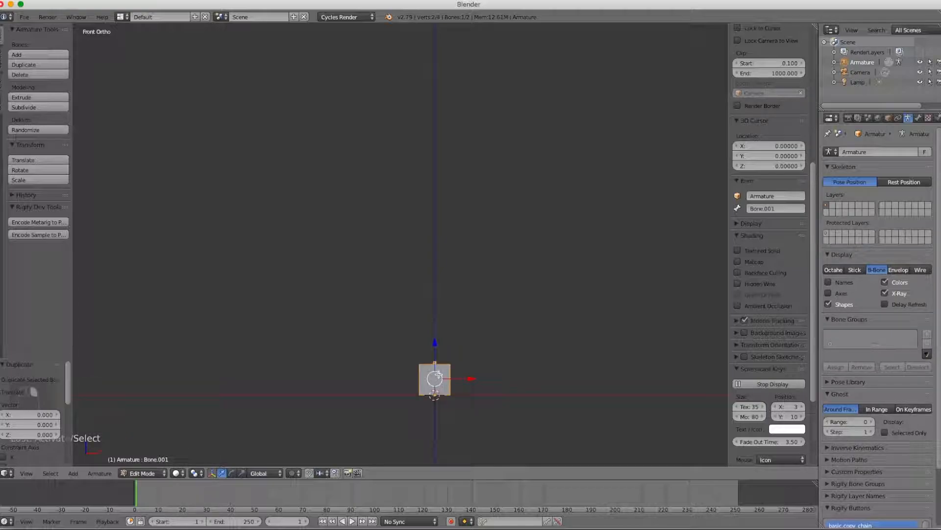
Rename the armature data to Visibility Switch
left_click(871, 151)
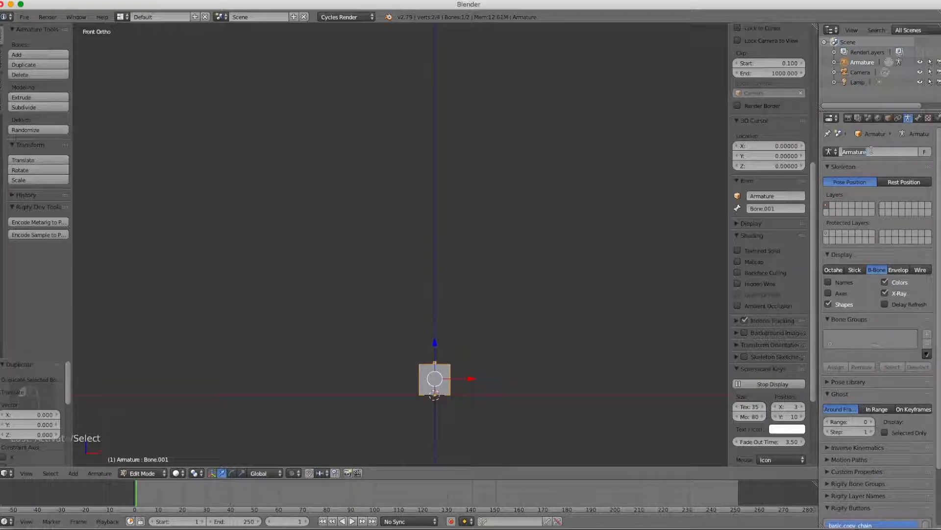
type("Visibility Switch")
key("Return")
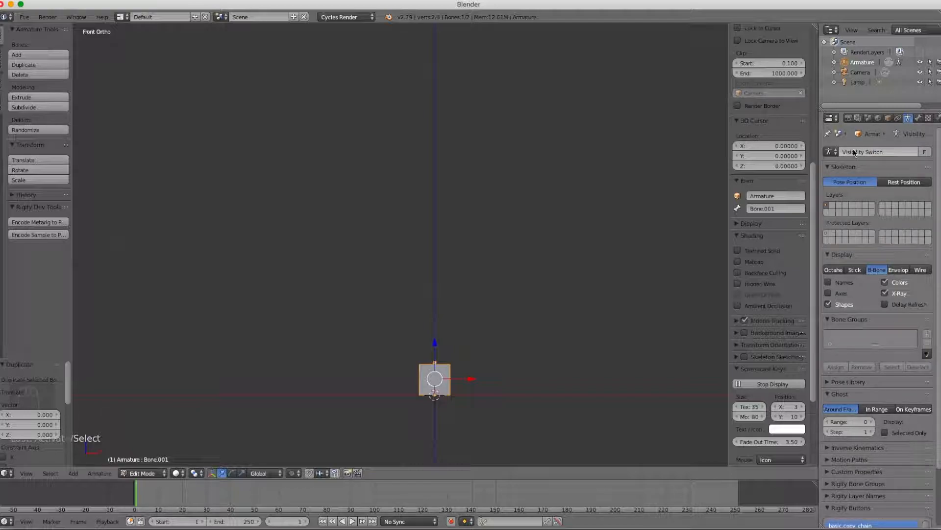
Select the original of the two overlapping bones and rename it Base
right_click(445, 375)
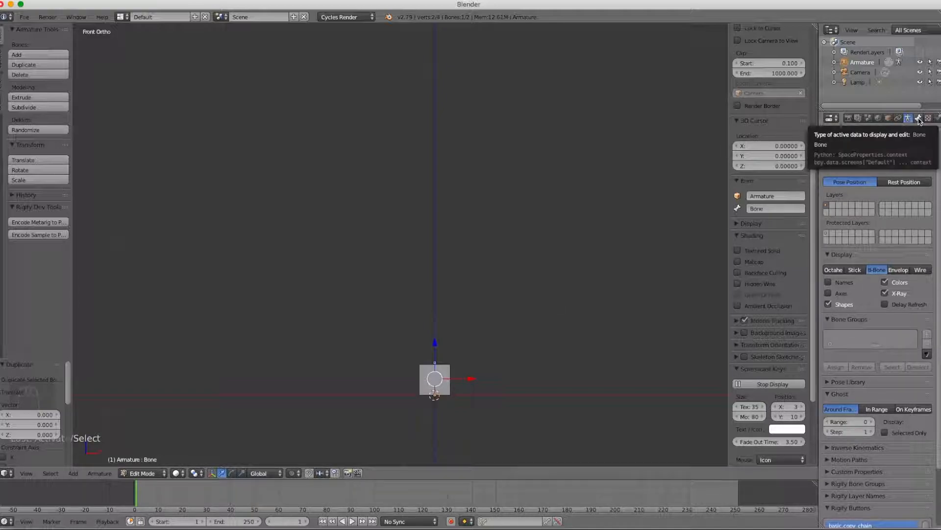
left_click(918, 118)
left_click(866, 153)
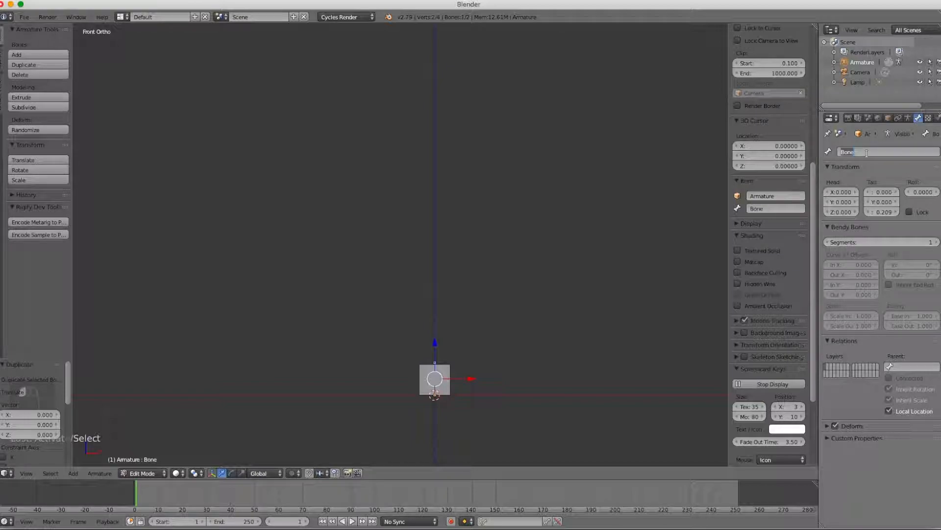
key("BackSpace")
key("Return")
Select the duplicate bone and rename it Switch
left_click(435, 379)
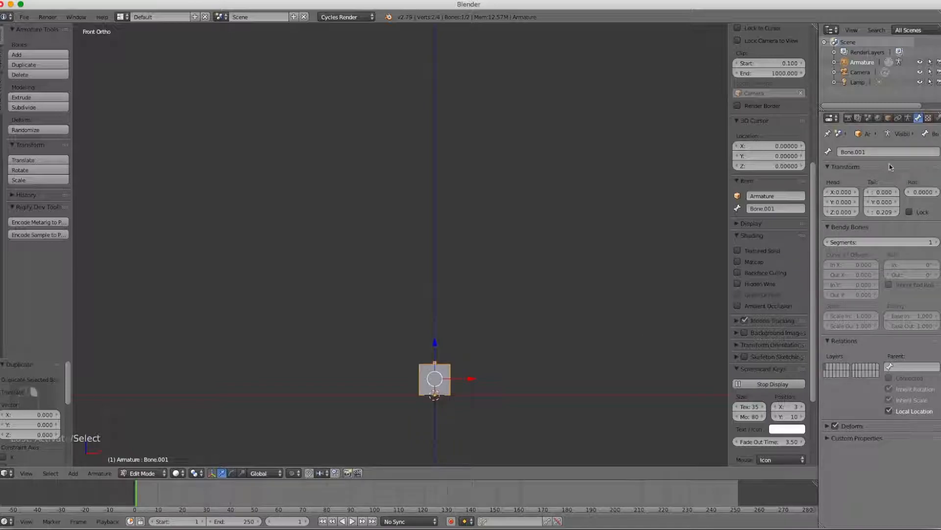
left_click(878, 151)
type("Switch")
key("Return")
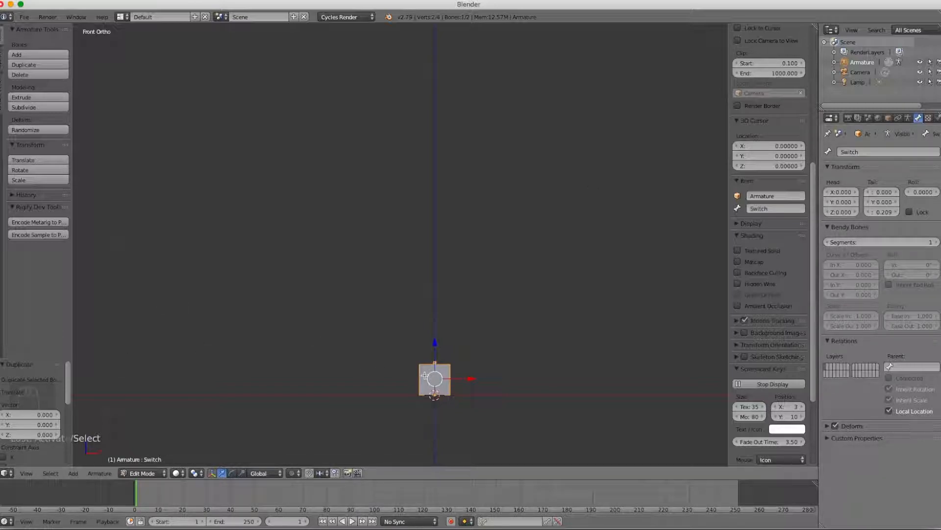
Alternate the selection between the two overlapping bones to examine which is Base and which is Switch
scroll(425, 373, "up", 3)
middle_click_drag(433, 344, 383, 140, "shift")
right_click(412, 251)
right_click(413, 251)
right_click(413, 251)
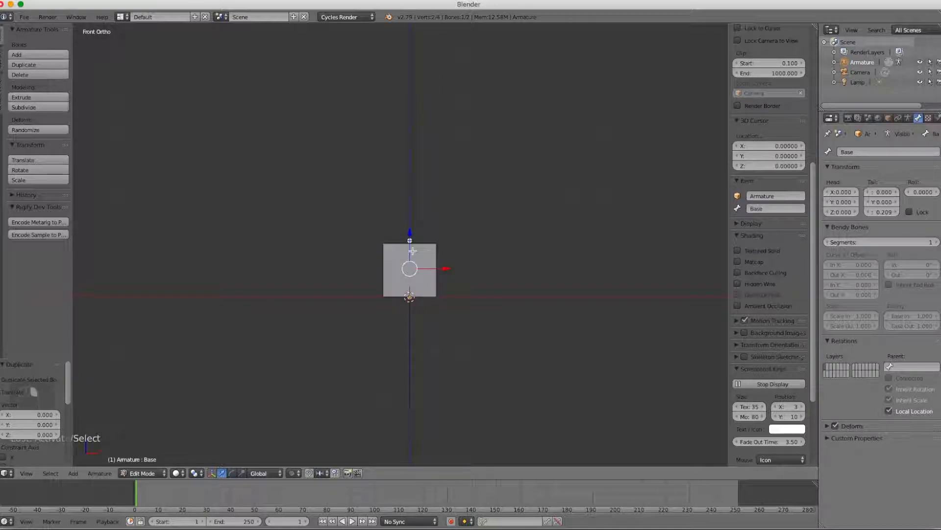
right_click(413, 250)
right_click(413, 251)
right_click(412, 250)
right_click(413, 251)
right_click(413, 250)
right_click(412, 250)
right_click(413, 250)
right_click(412, 250)
right_click(413, 250)
right_click(412, 251)
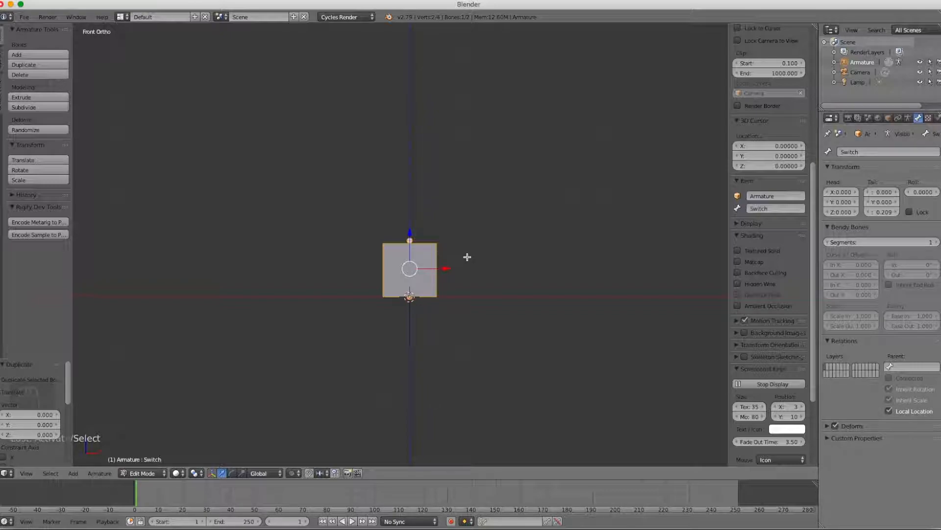
Move the Base bone to the first bone layer of the second row
right_click(425, 260)
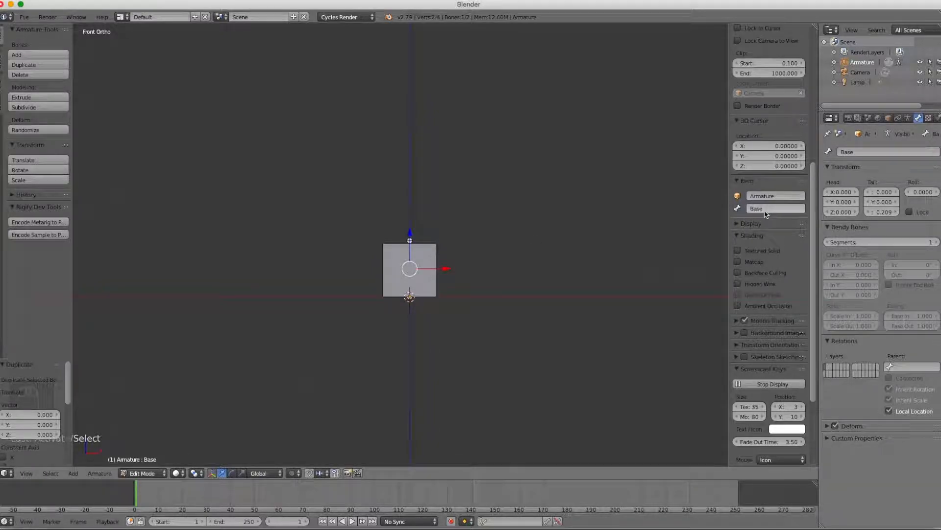
key("m")
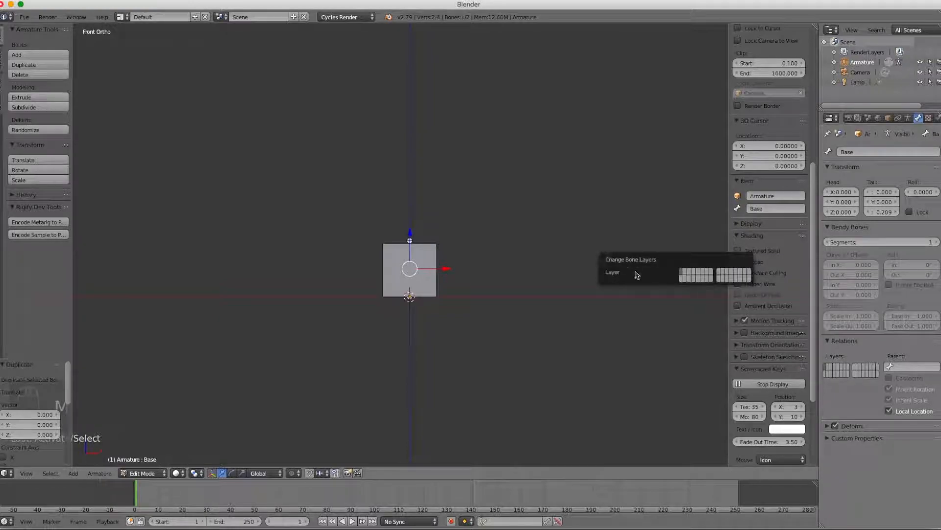
left_click(681, 278)
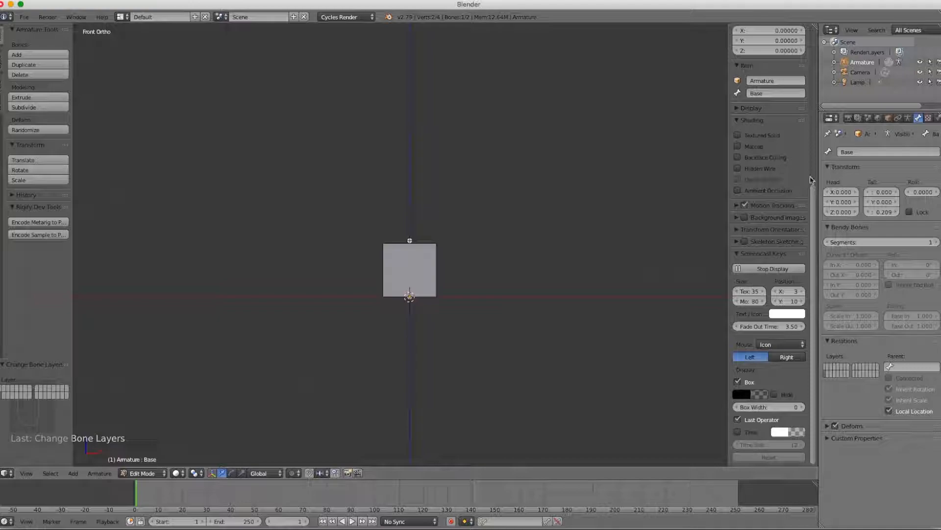
Select the Switch bone and examine the layer settings of the bone and the armature
right_click(416, 254)
scroll(731, 207, "up", 5)
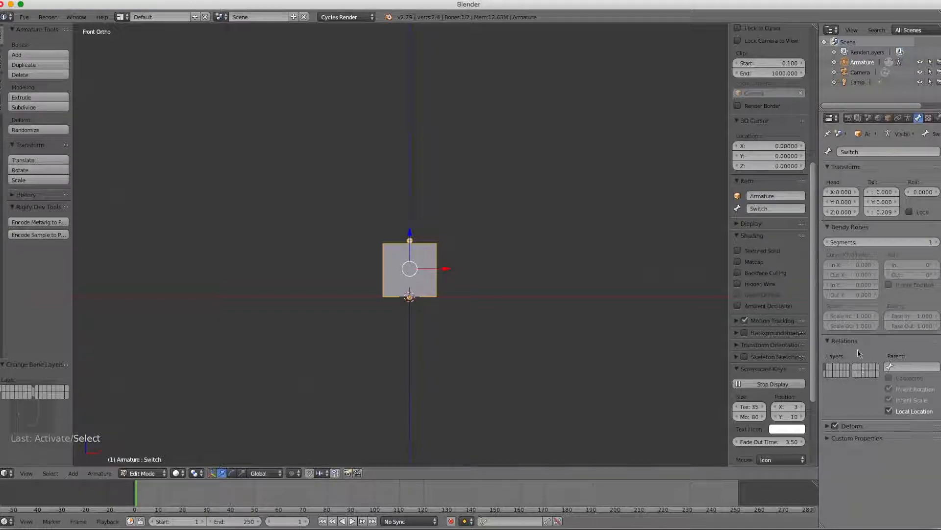
left_click(908, 118)
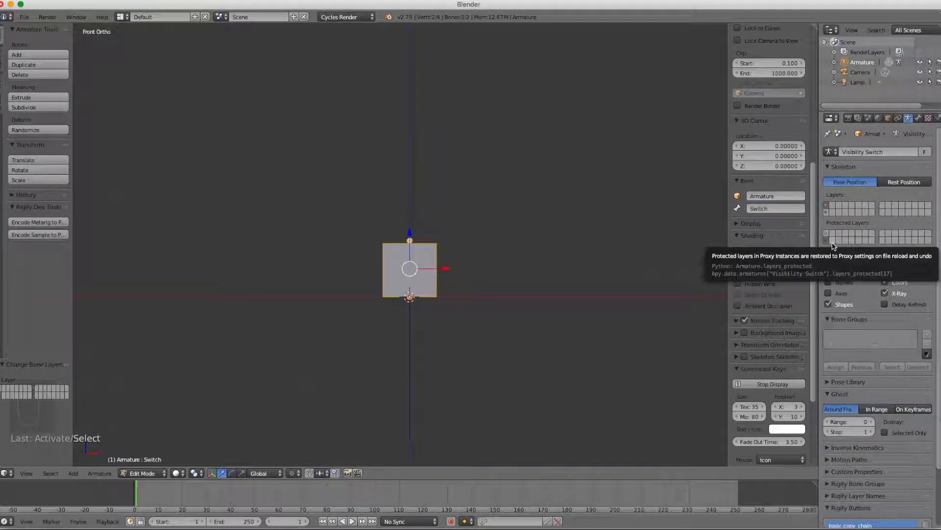
Rename the armature object in the outliner to Visibility Switch
left_click(551, 286)
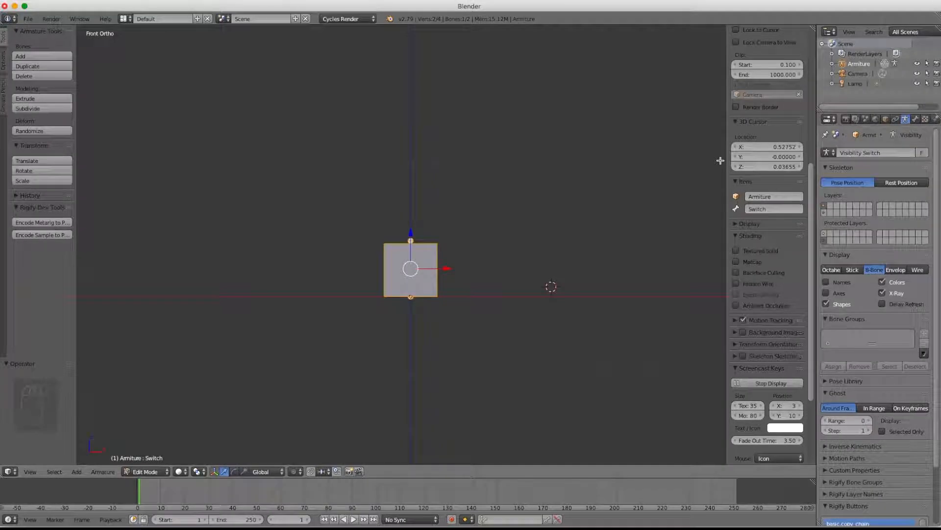
double_click(864, 65)
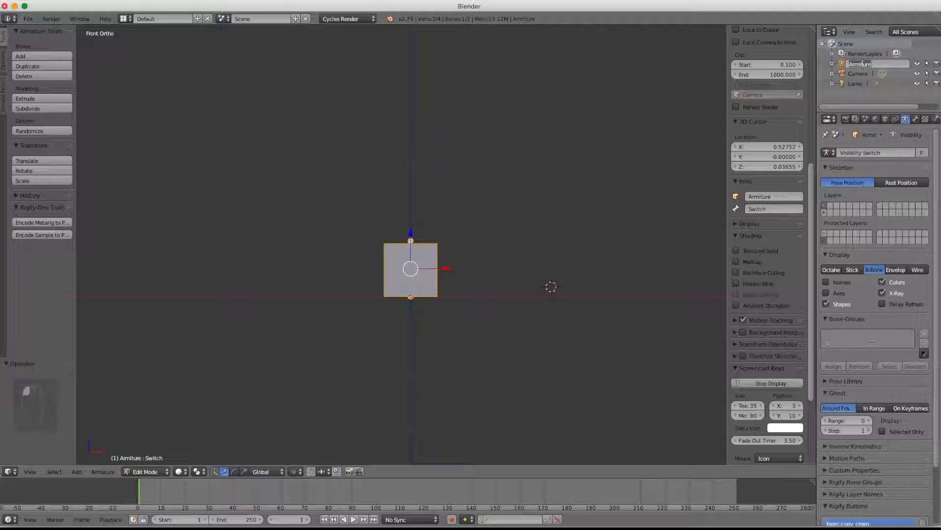
type("Visibility Switch")
key("Return")
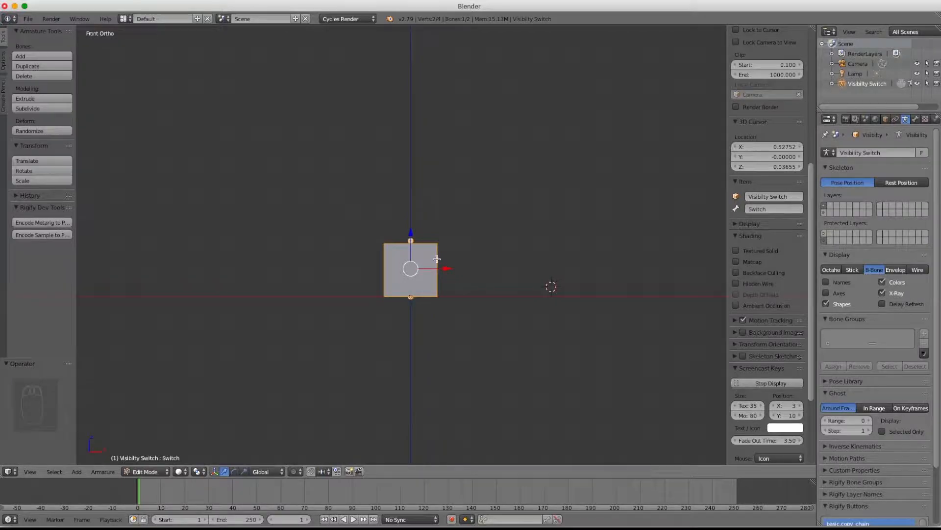
Leave the armature's Edit Mode and snap the 3D cursor to the scene center
left_click(434, 275)
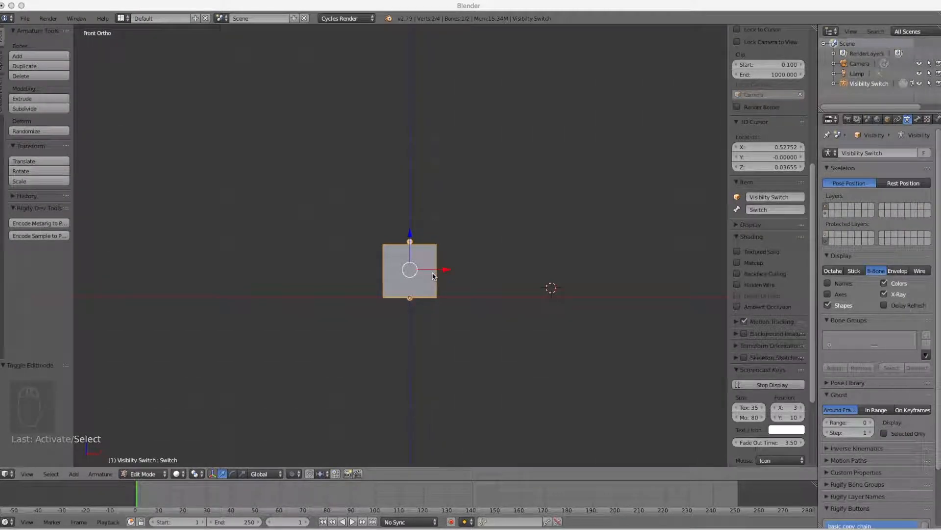
left_click(433, 275)
key("Tab")
left_click(411, 215)
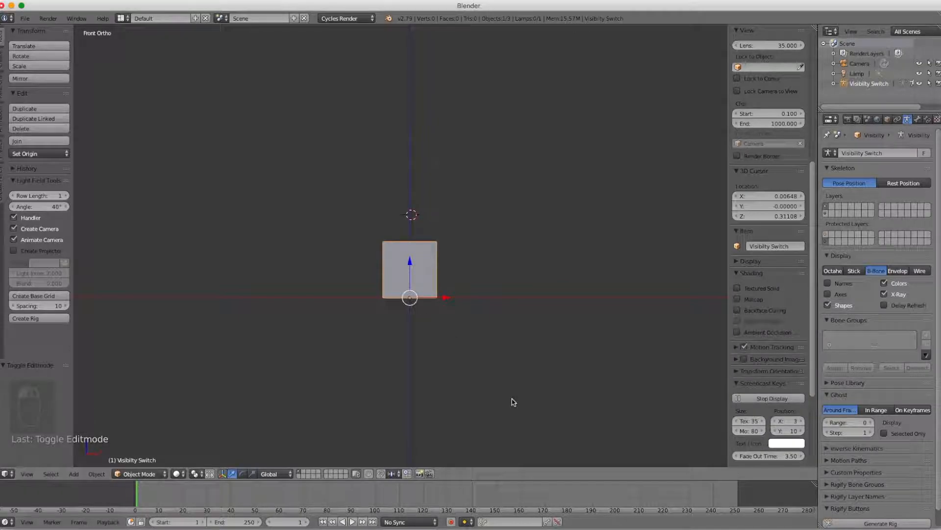
key("shift+s")
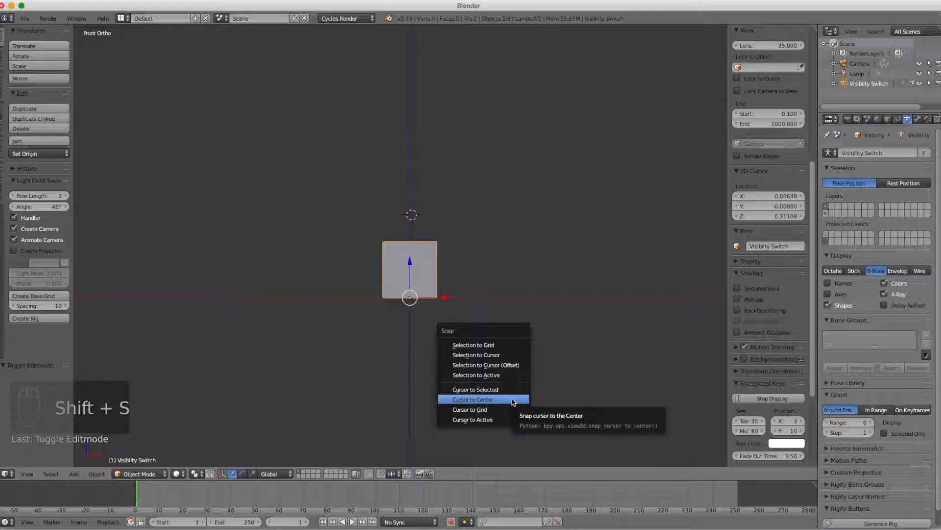
left_click(514, 400)
key("shift+s")
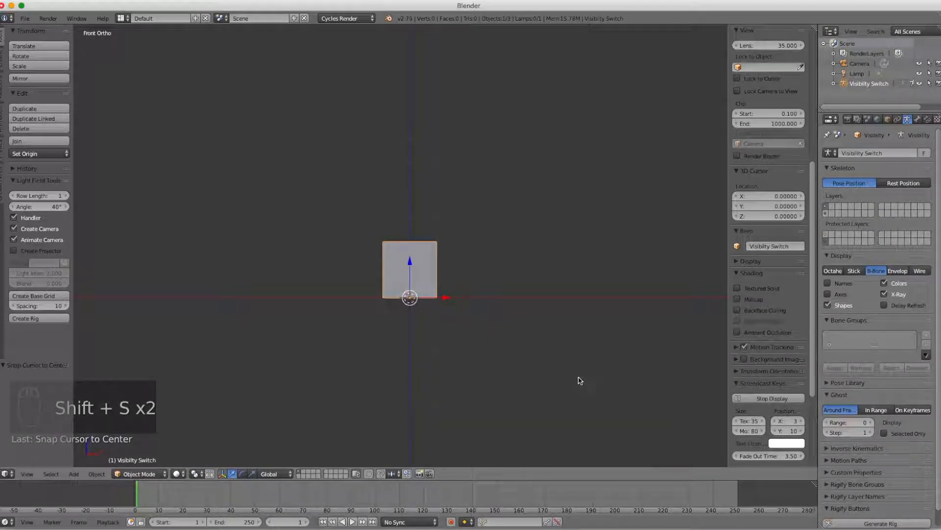
Add a Monkey mesh at the scene center
key("shift+a")
mouse_move(580, 378)
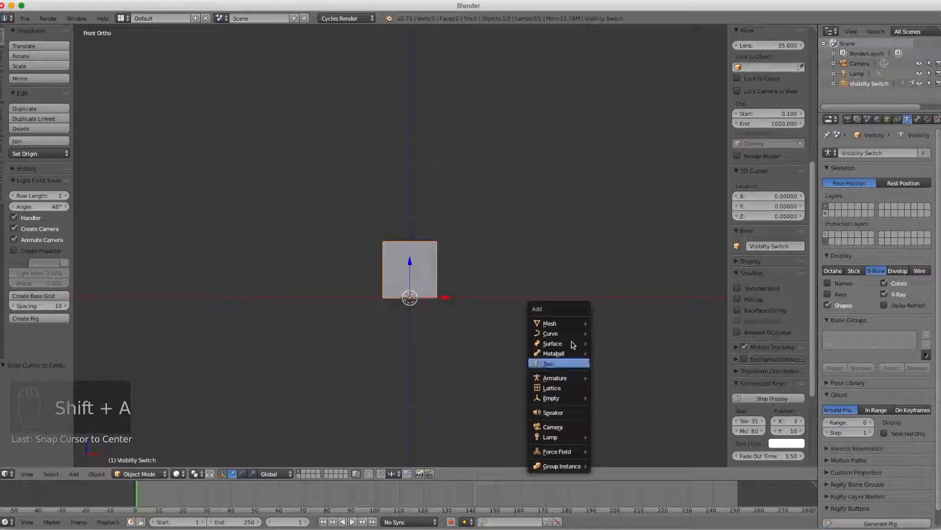
mouse_move(569, 328)
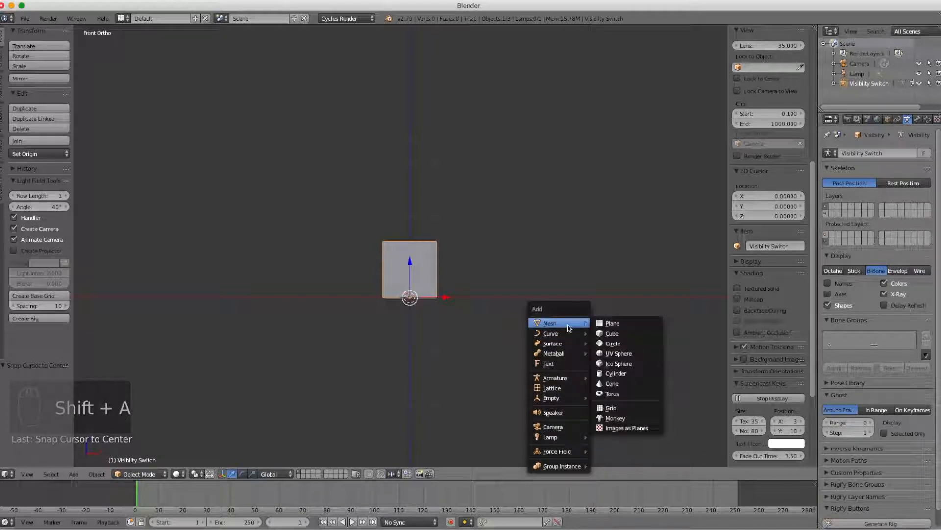
left_click(631, 418)
left_click(514, 367)
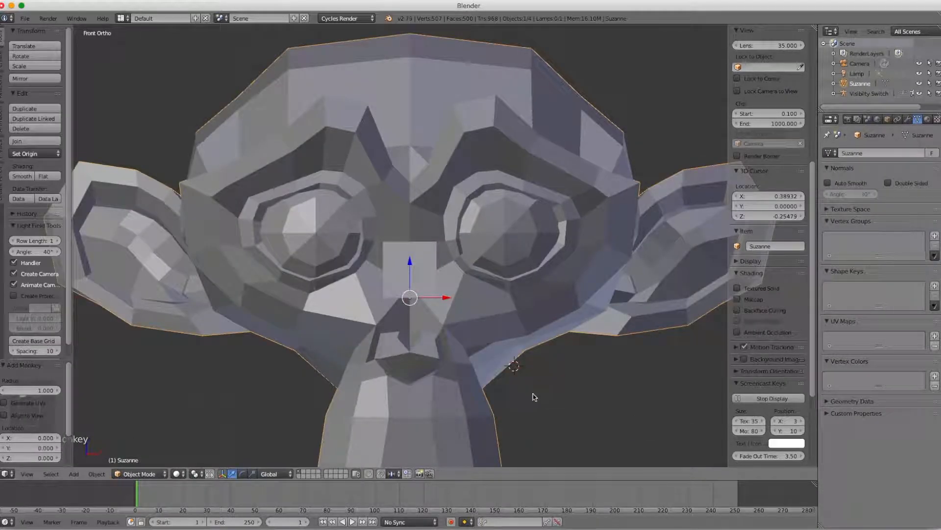
Scale the monkey to about 0.074 and move it up about 0.372 along Z, above the armature
key("s")
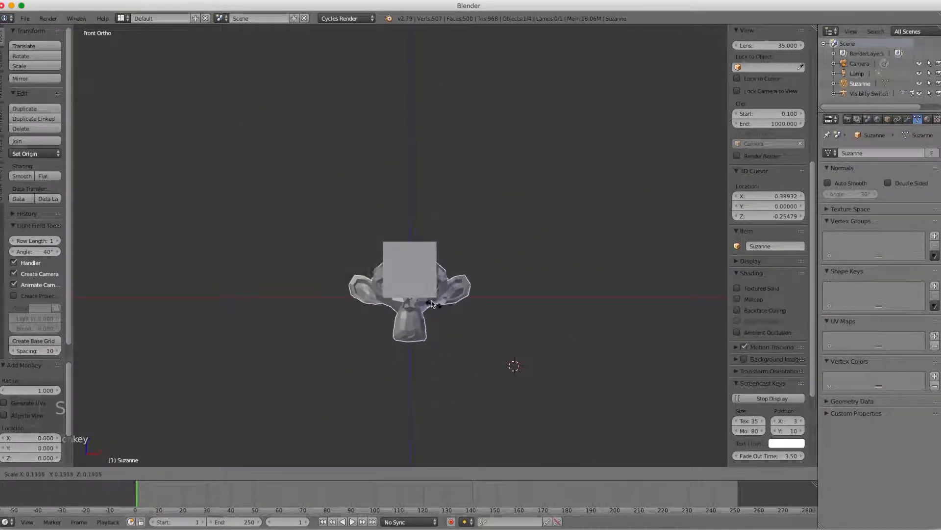
left_click(423, 298)
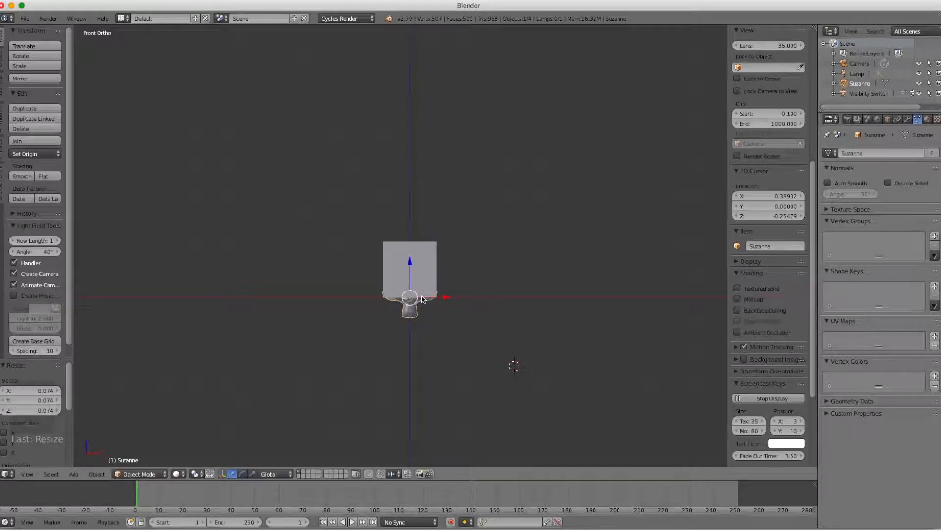
key("g")
key("z")
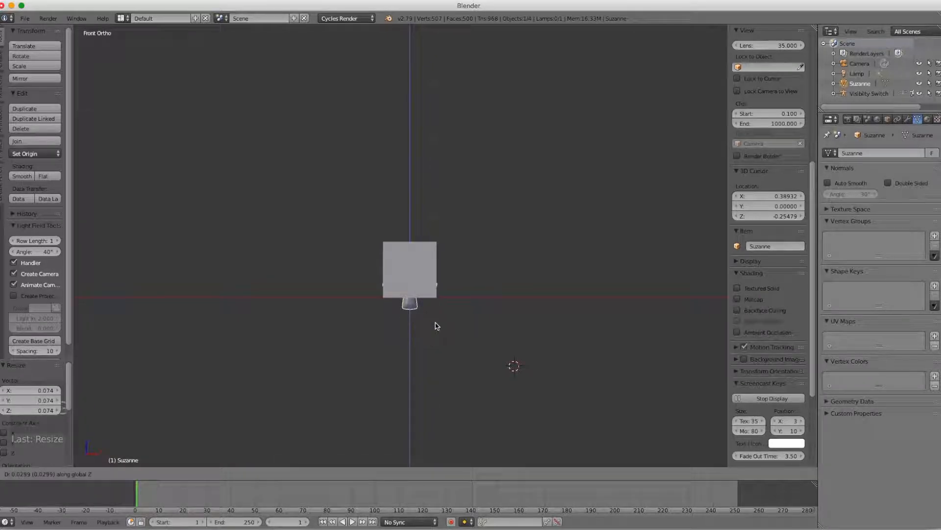
left_click(429, 241)
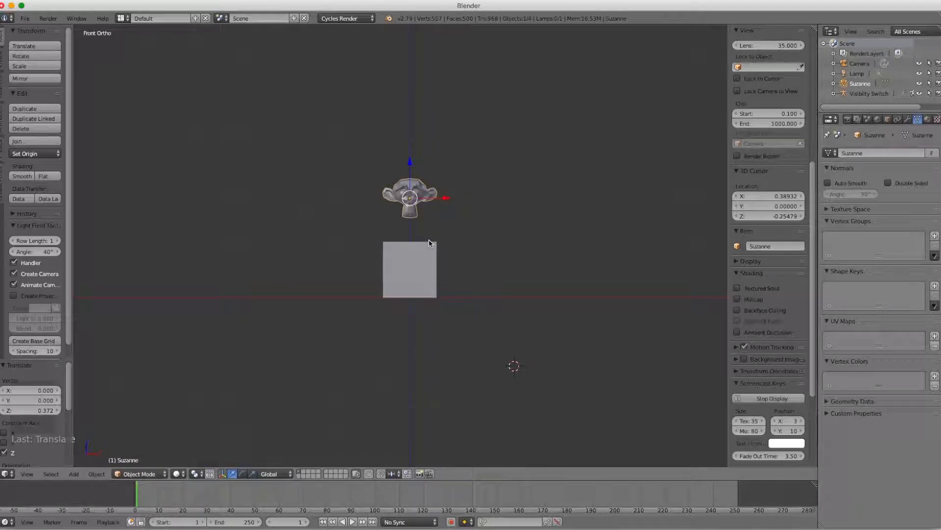
Apply the monkey's location, rotation and scale
key("ctrl+a")
left_click(429, 242)
key("ctrl+a")
left_click(429, 251)
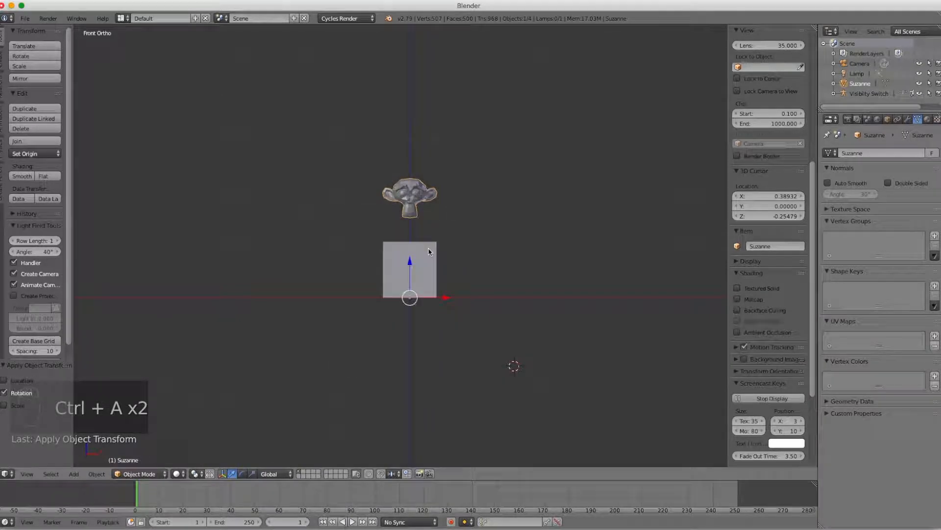
key("ctrl+a")
left_click(429, 260)
Parent the monkey to the Visibility Switch armature using the Object parenting type
right_click(415, 200)
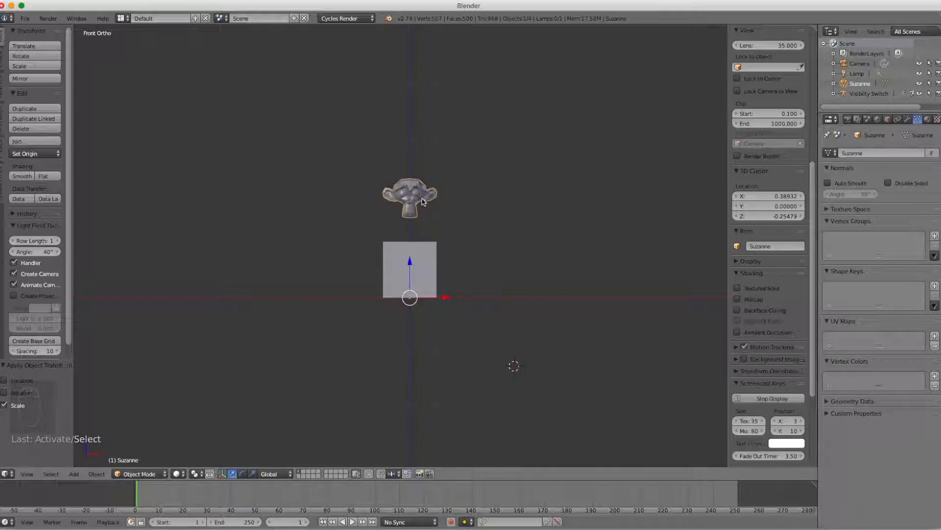
right_click(414, 257)
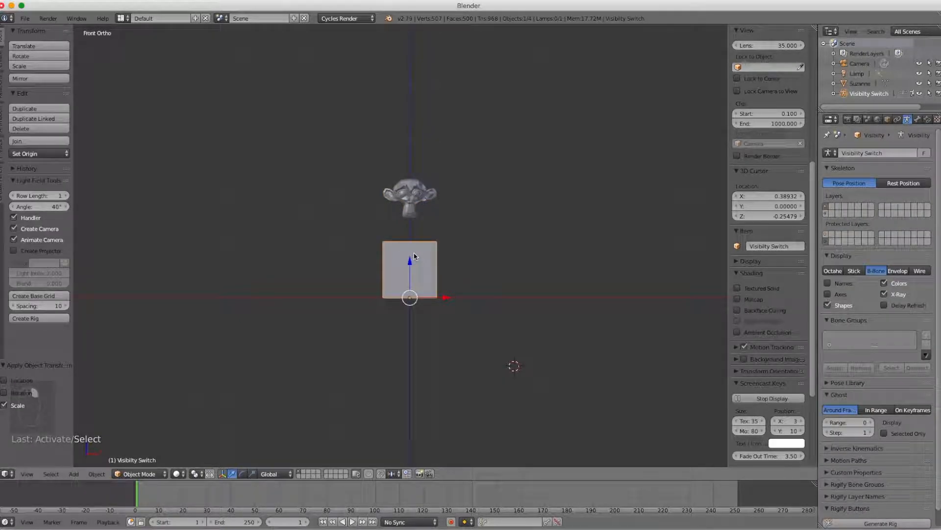
right_click(408, 208)
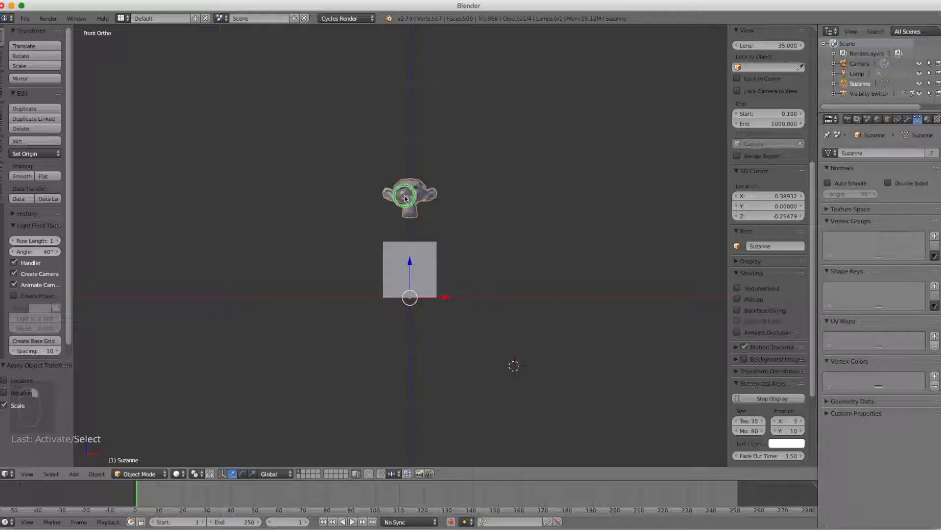
right_click(422, 281, "shift")
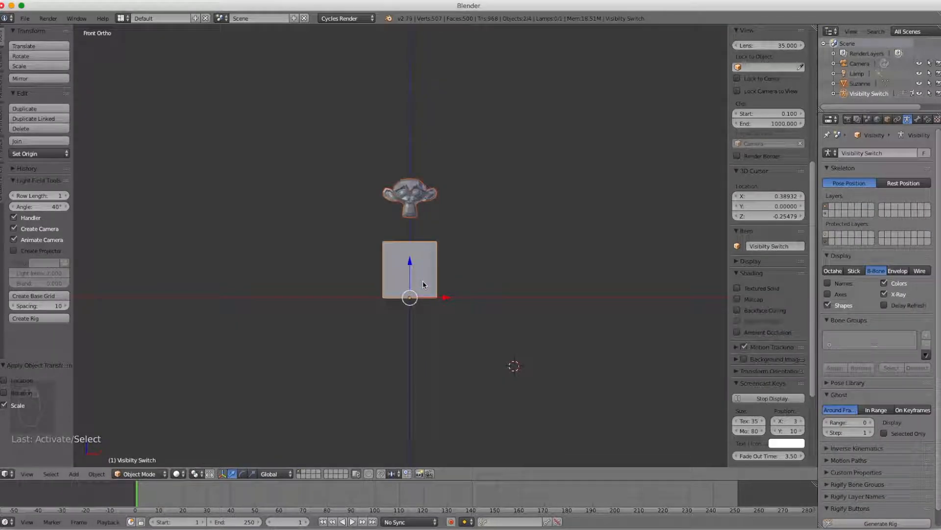
key("shift+p")
key("ctrl+p")
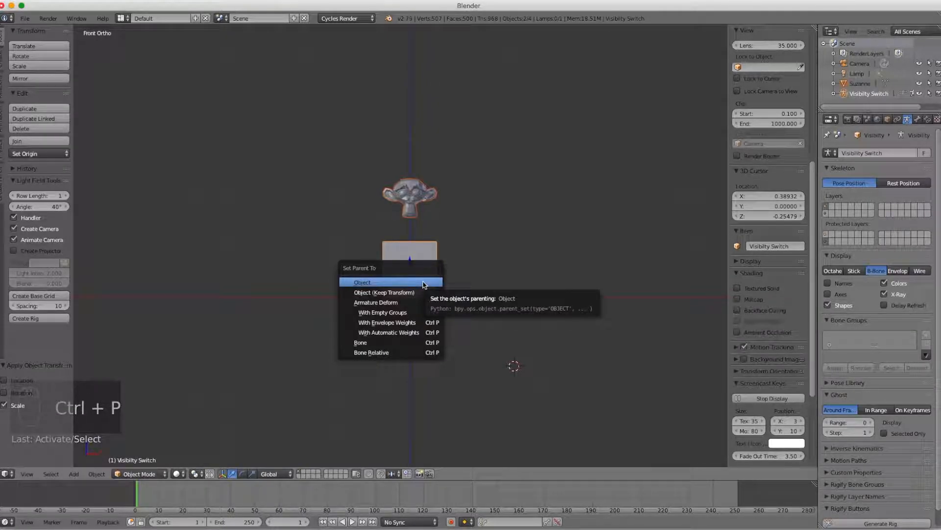
left_click(424, 284)
Try moving the armature freely to check that the monkey follows it
left_click(422, 276)
key("g")
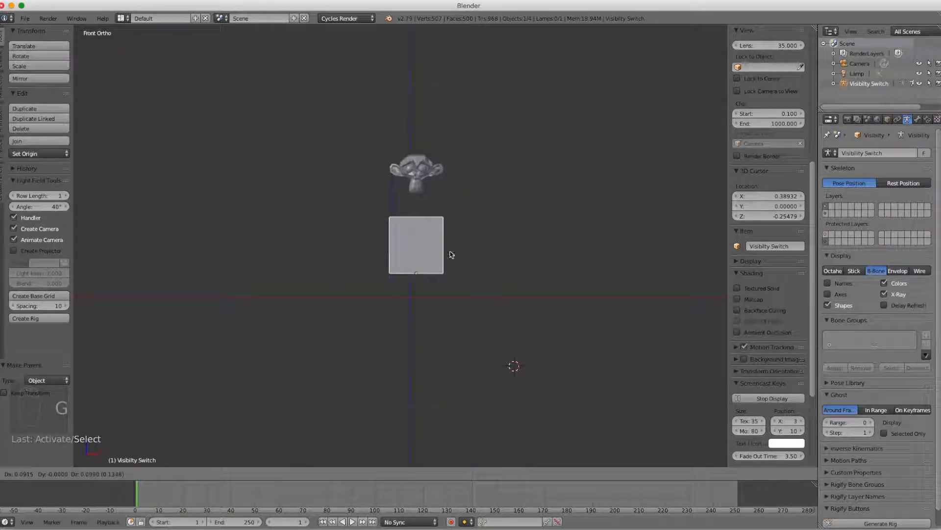
left_click(469, 231)
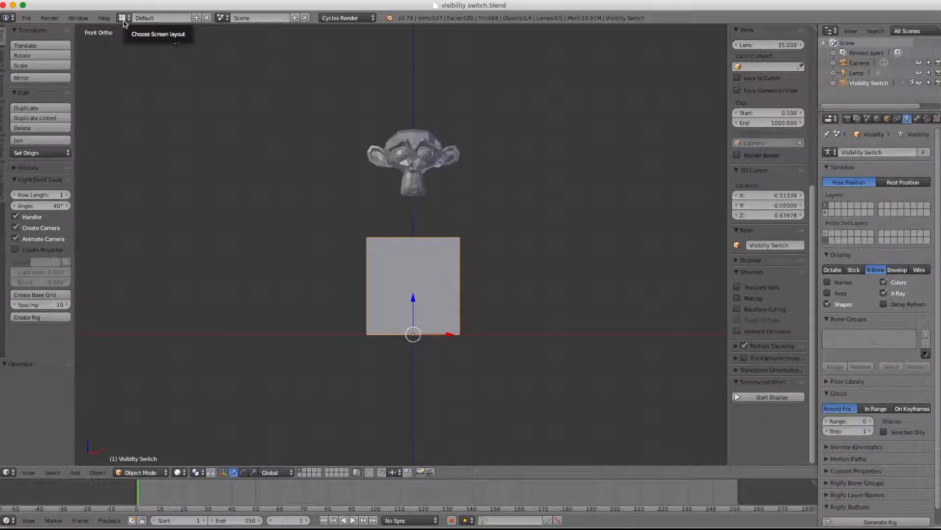
Switch to the Animation screen layout and return to the Default layout
left_click(122, 18)
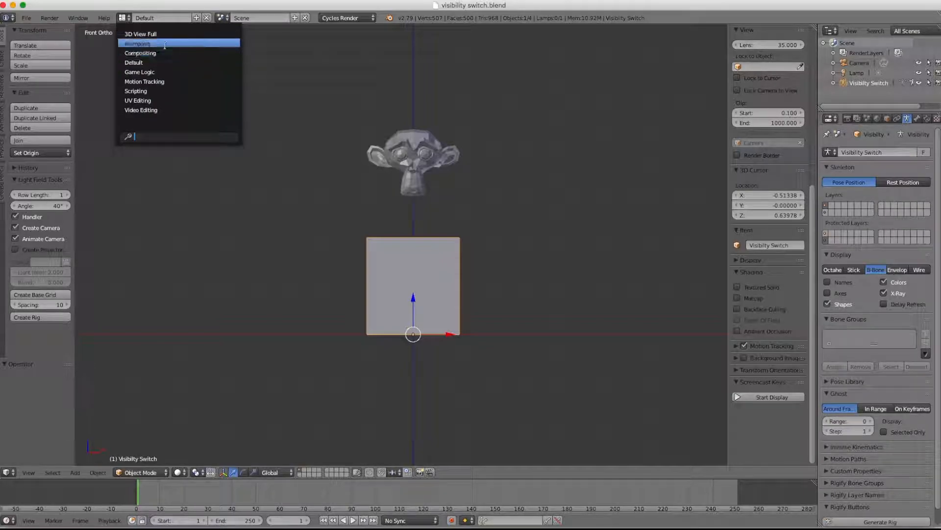
left_click(164, 45)
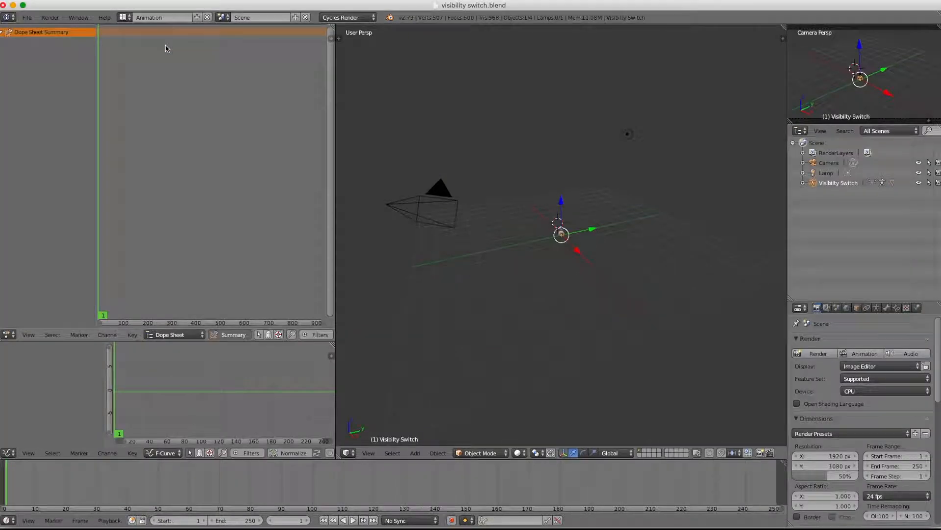
left_click(125, 18)
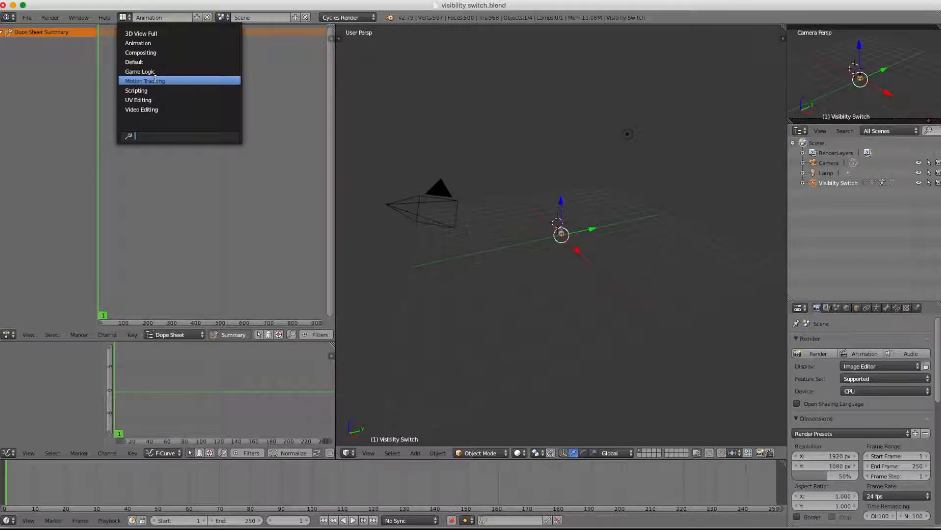
left_click(159, 62)
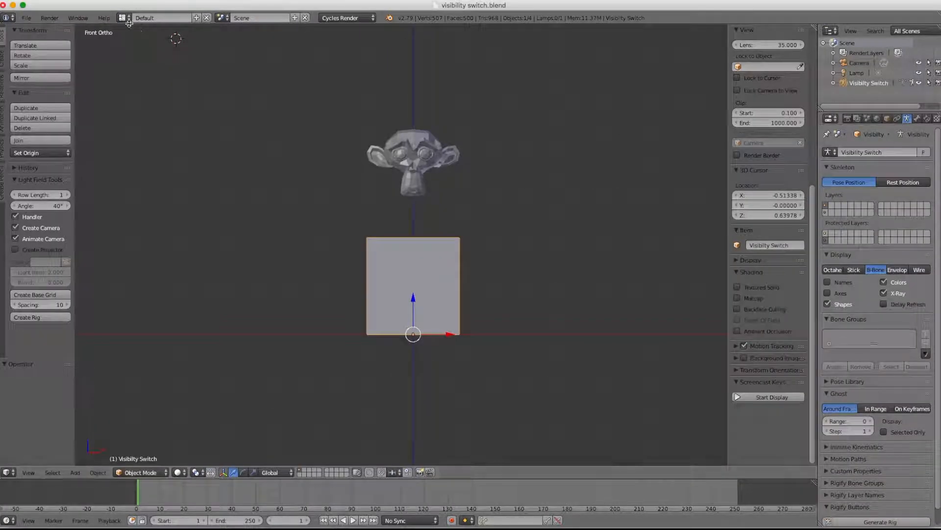
Change the screen layout to Animation and frame the monkey and armature in the front orthographic view
left_click(124, 18)
left_click(154, 45)
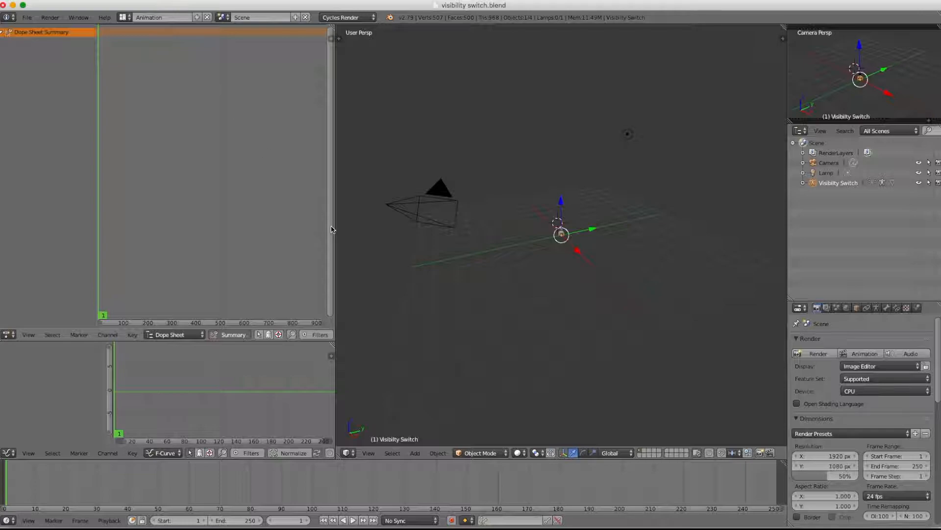
left_click(595, 300)
key("KP_1")
scroll(583, 270, "up", 11)
mouse_move(627, 203)
middle_mouse_down("shift")
mouse_move(626, 265)
mouse_move(631, 201)
middle_mouse_up("shift")
scroll(626, 263, "up", 4)
scroll(632, 257, "up", 4)
scroll(632, 202, "down", 2)
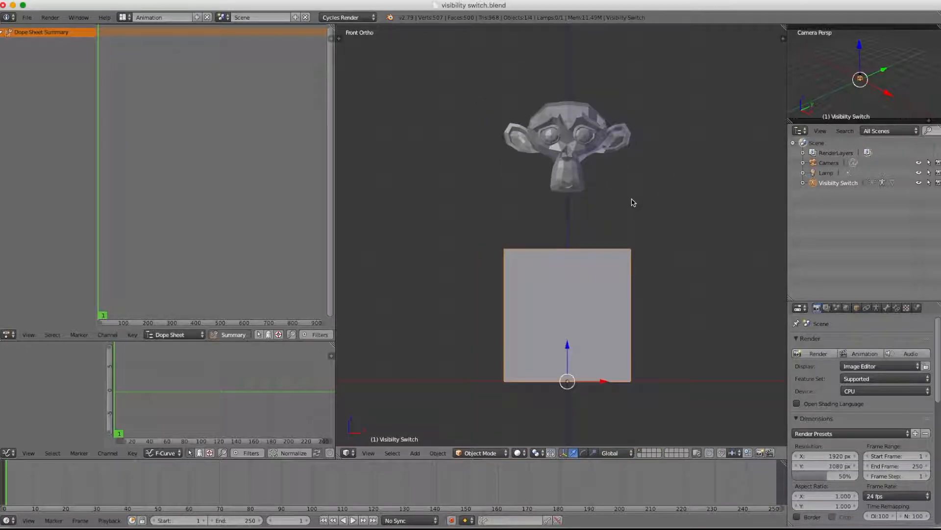
Expand the Visibility Switch armature in the outliner and select its child object Suzanne
right_click(575, 152)
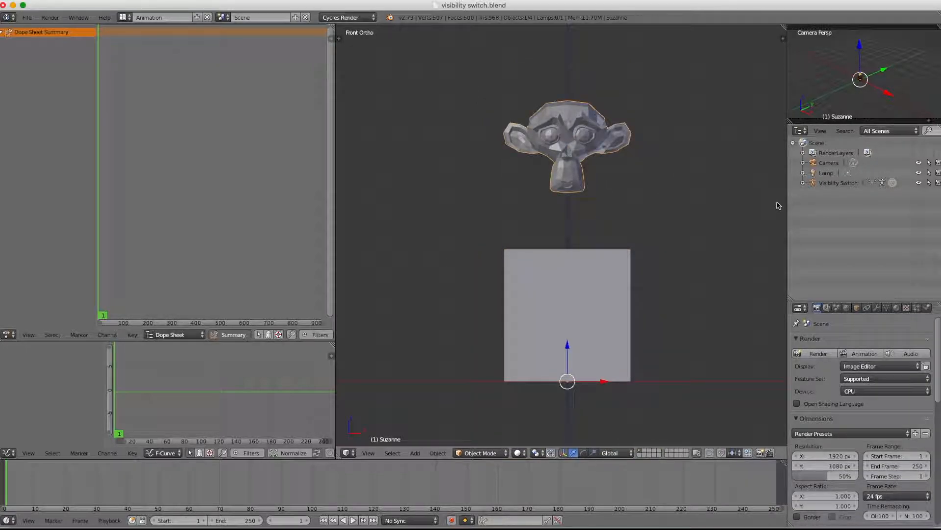
left_click(842, 183)
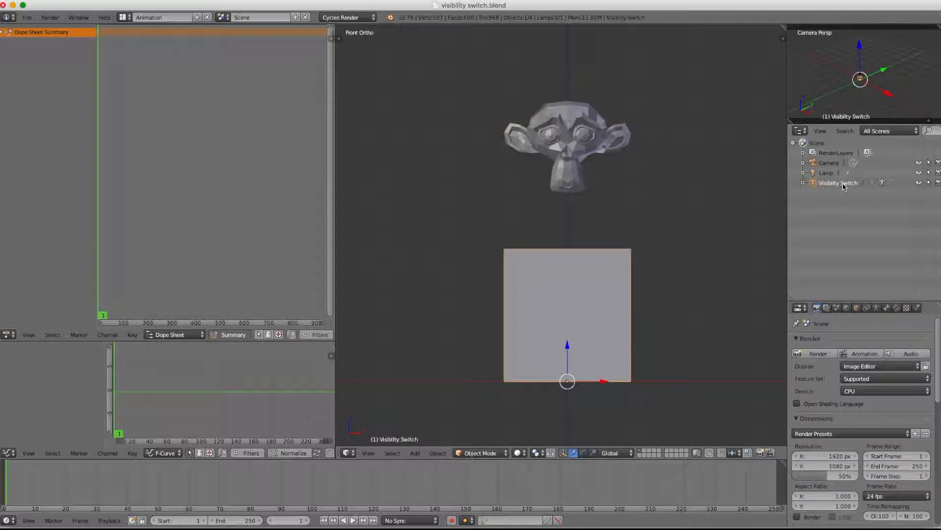
left_click(803, 183)
left_click(838, 213)
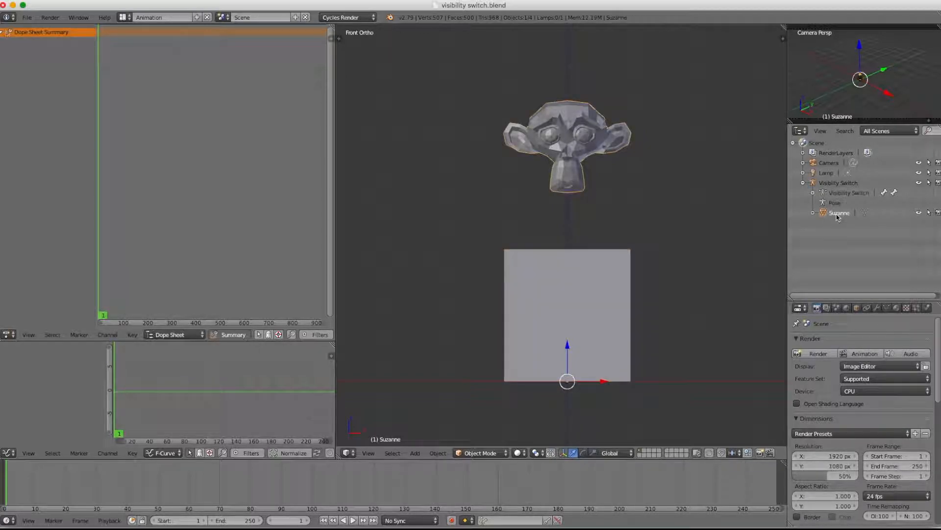
Toggle Suzanne's viewport visibility off and on repeatedly in the outliner to test hiding it
left_click(920, 216)
left_click(920, 216)
left_click(920, 215)
left_click(919, 216)
left_click(920, 216)
left_click(920, 216)
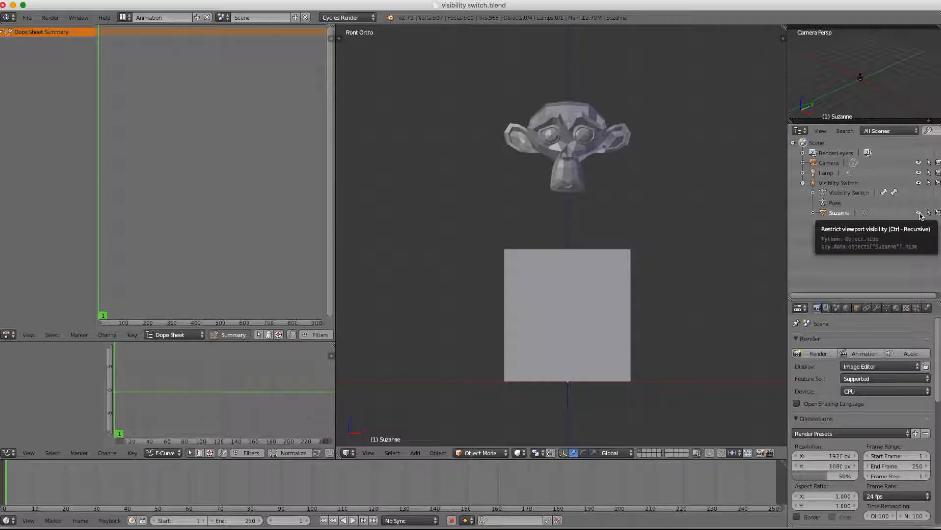
Add a driver to Suzanne's viewport visibility in the outliner with the Manually Create Later (Single) option
right_click(921, 215)
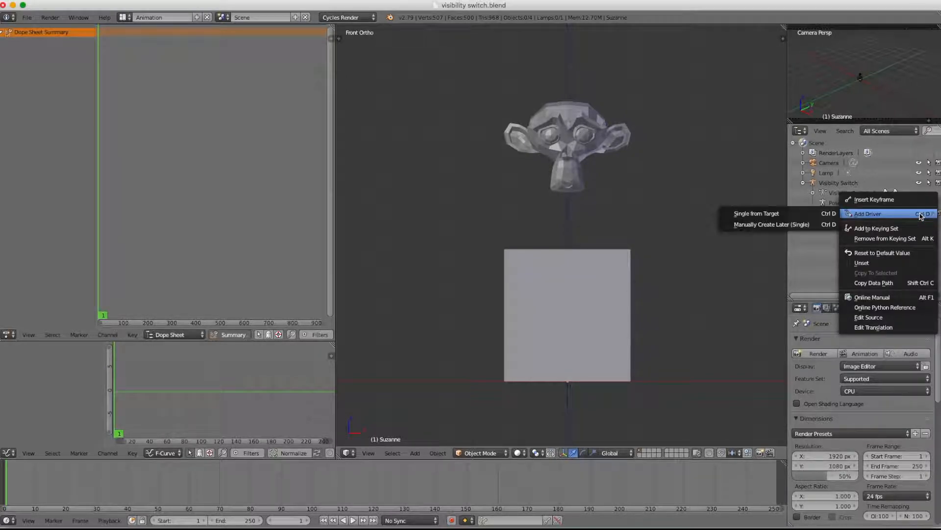
left_click(815, 226)
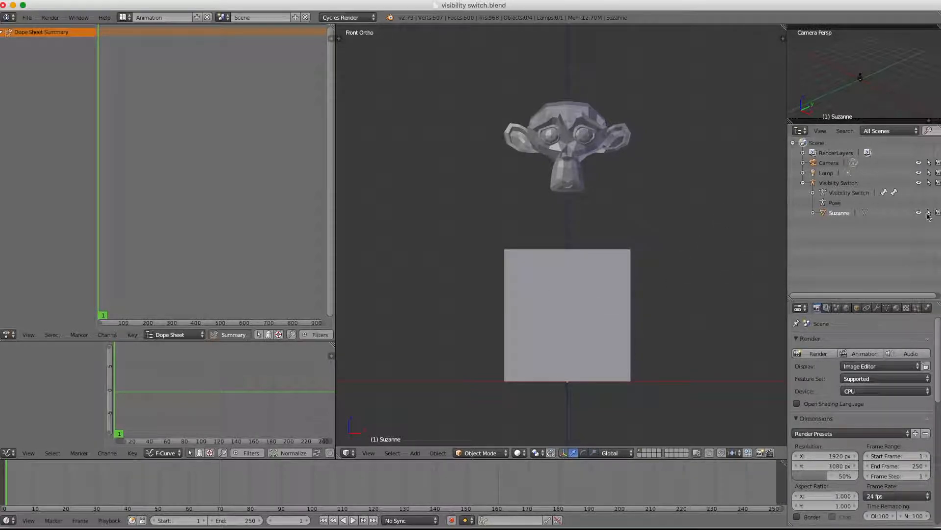
right_click(928, 214)
mouse_move(922, 216)
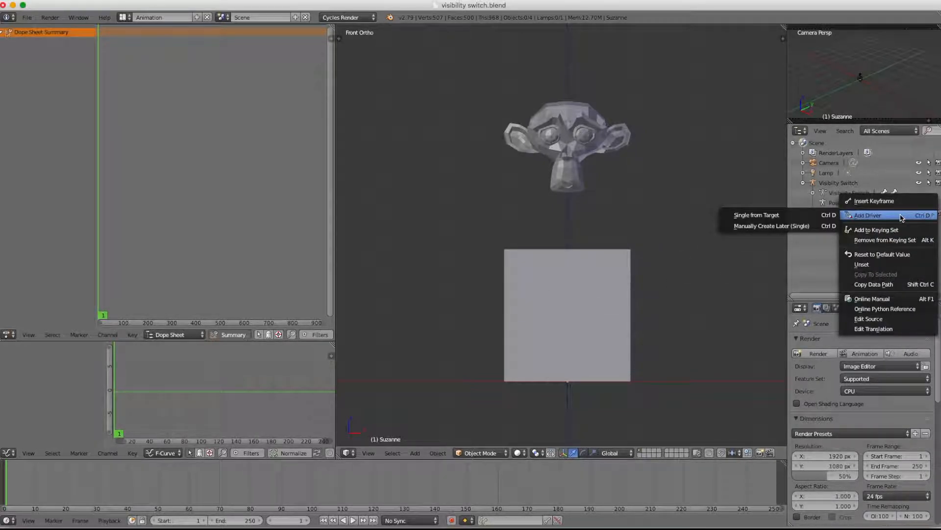
left_click(812, 226)
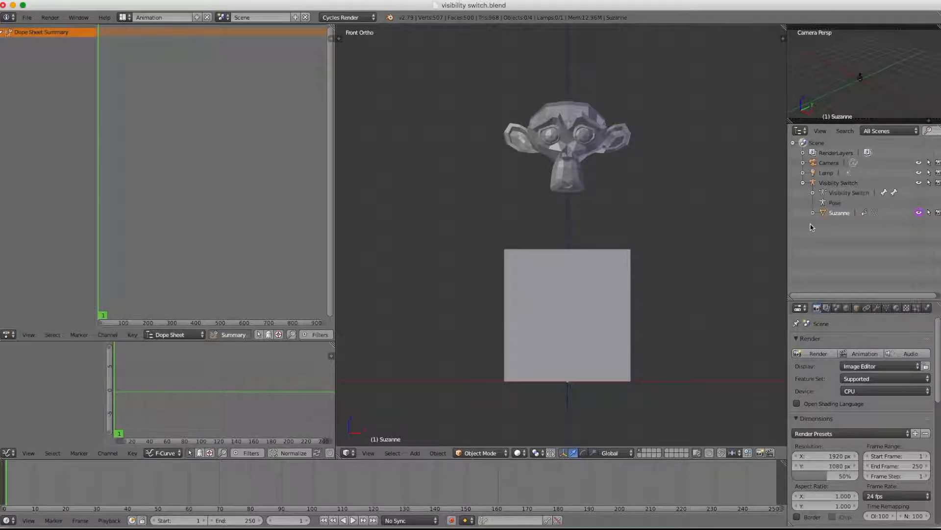
Select the monkey mesh and switch the graph editor from F-Curve to Drivers mode to show its Restrict View driver
right_click(591, 133)
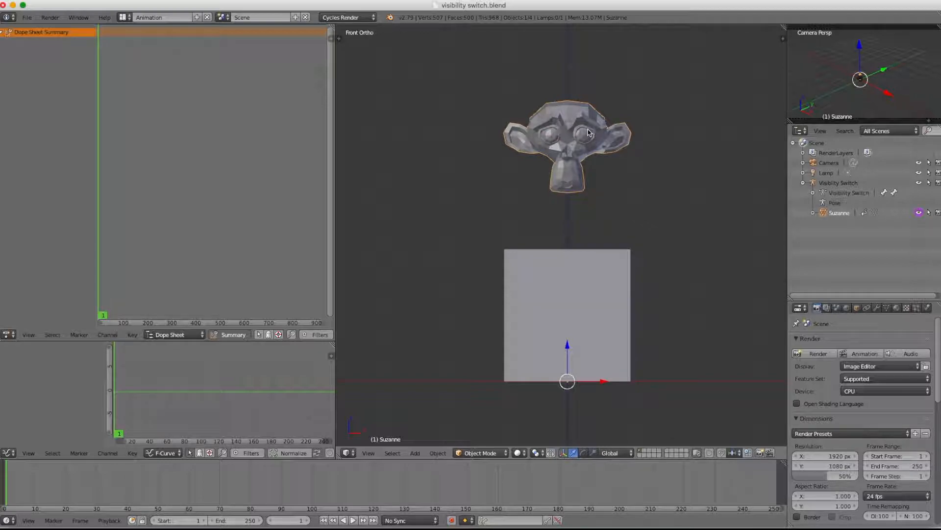
left_click(260, 377)
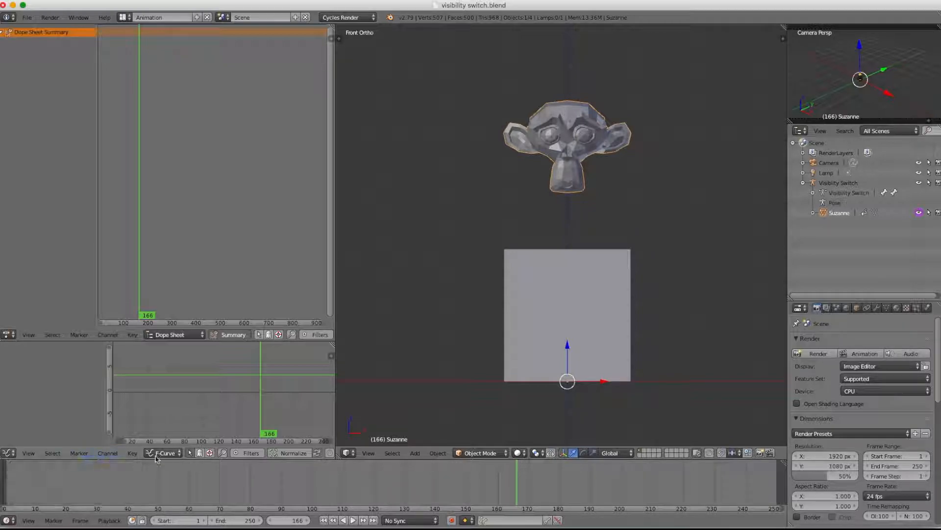
left_click(171, 456)
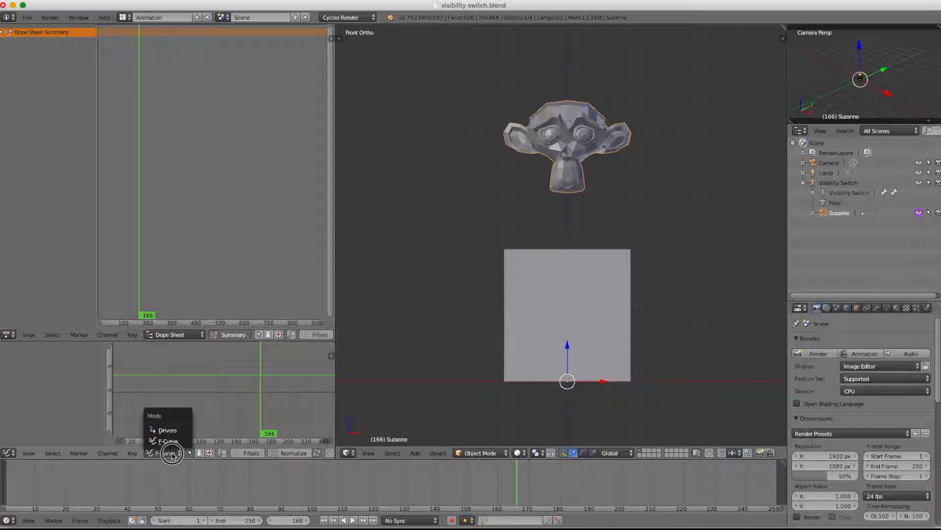
left_click(176, 428)
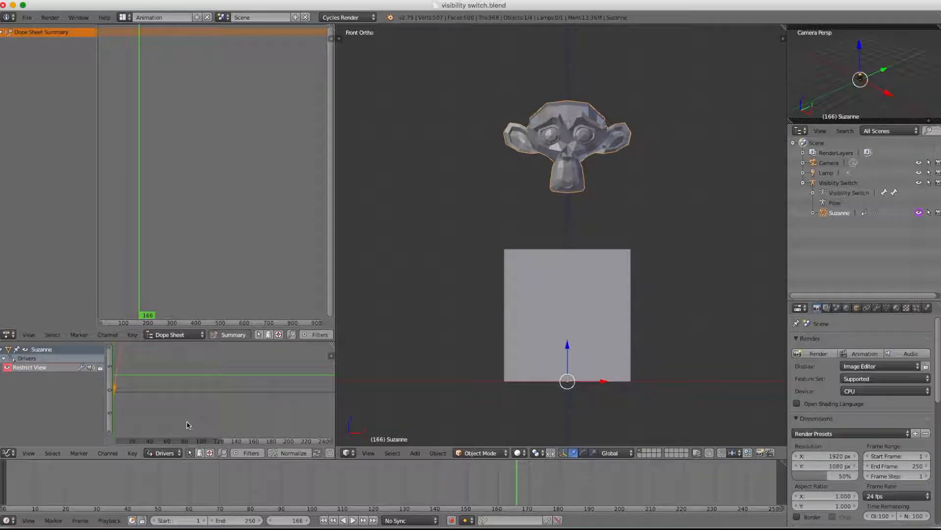
left_click(172, 455)
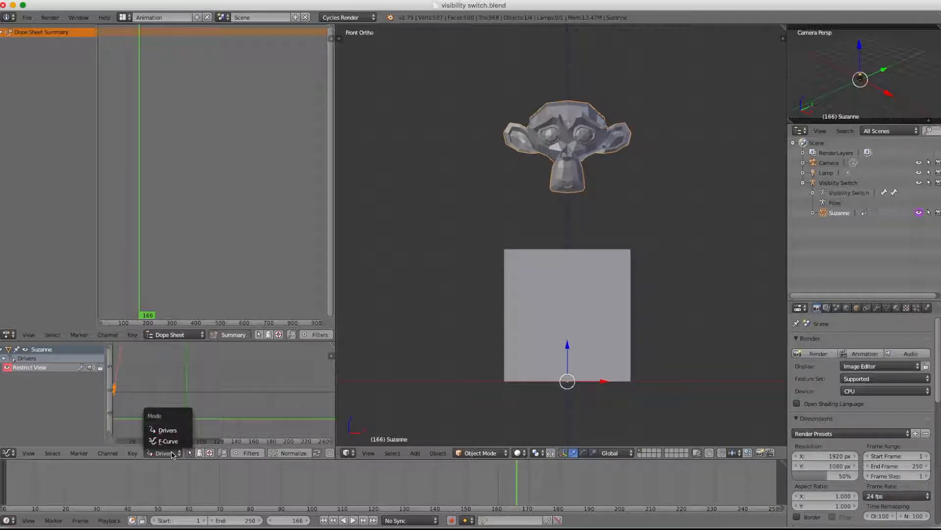
left_click(170, 441)
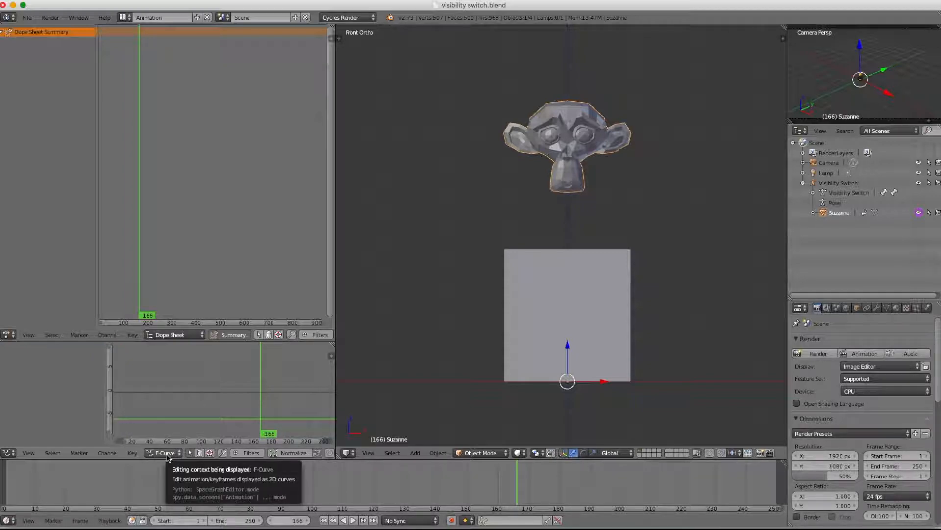
left_click(167, 453)
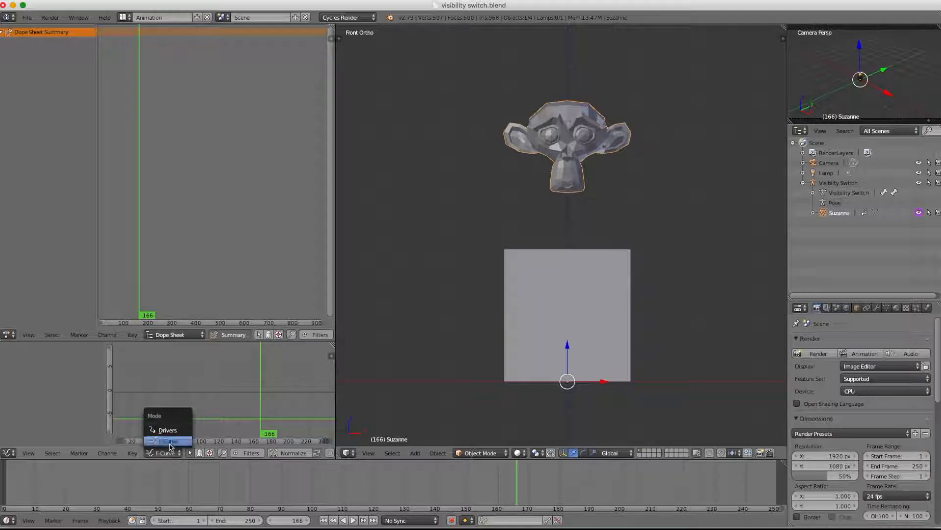
left_click(171, 434)
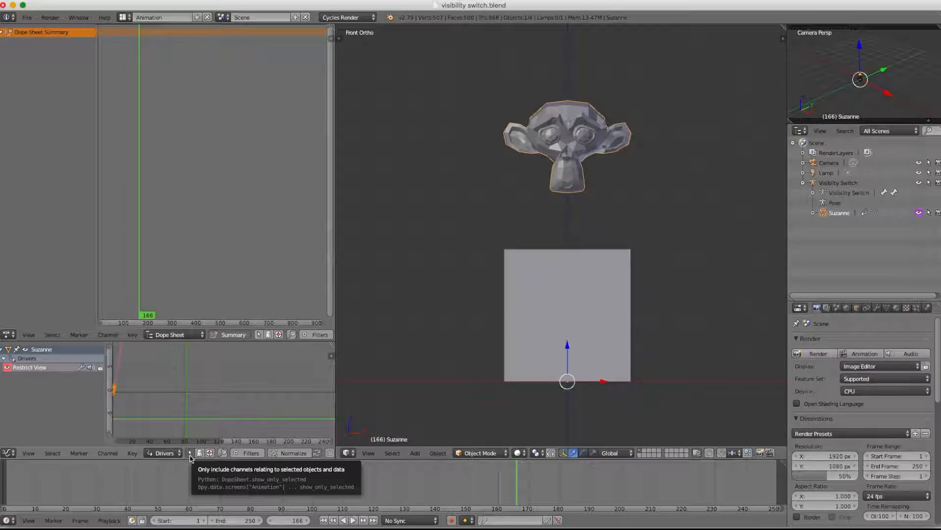
Alternately select the armature and the monkey to compare which driver channels are listed, ending with the monkey selected
right_click(554, 292)
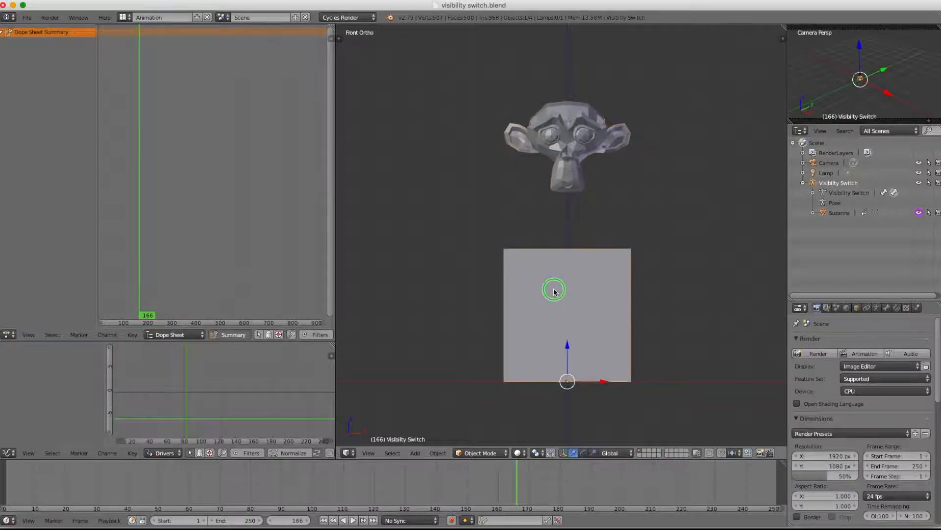
right_click(556, 137)
right_click(562, 161)
right_click(569, 131)
right_click(550, 293)
right_click(559, 139)
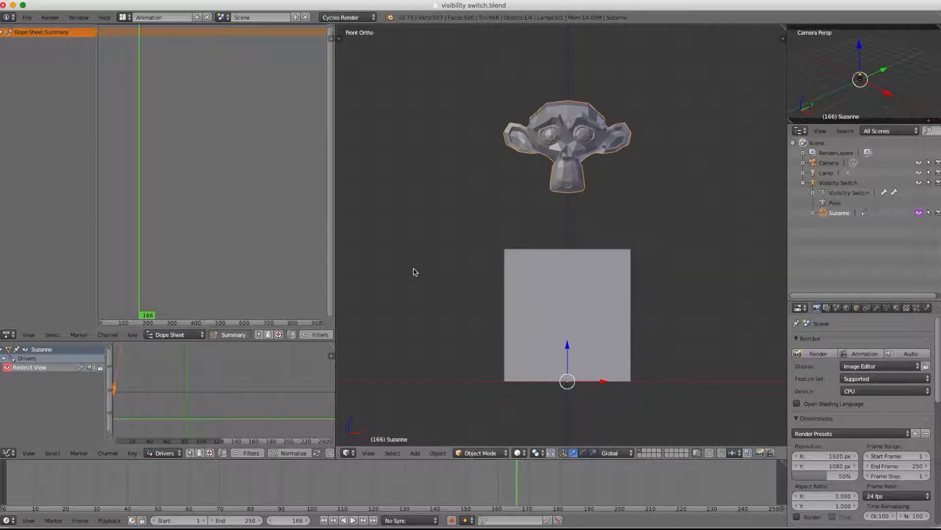
right_click(552, 287)
right_click(568, 133)
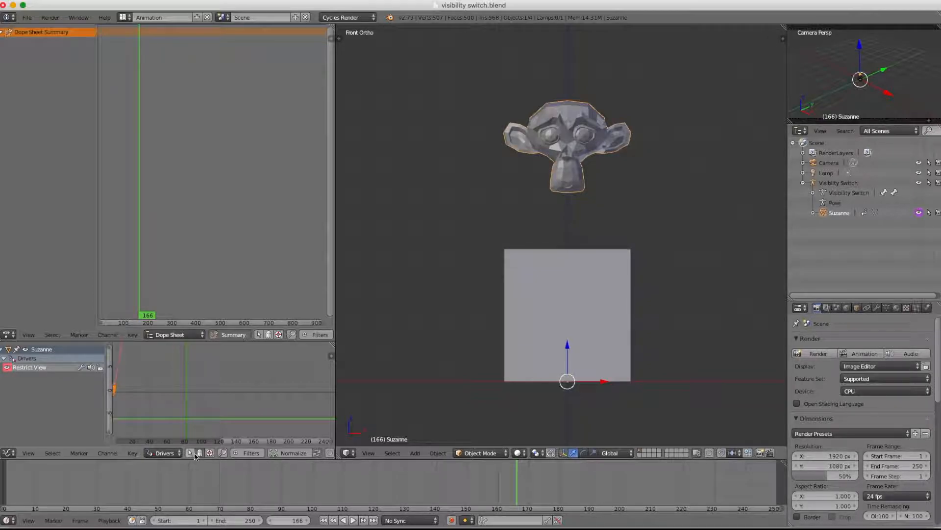
Hide Suzanne in the viewport and include channels of hidden objects in the driver list
left_click(919, 212)
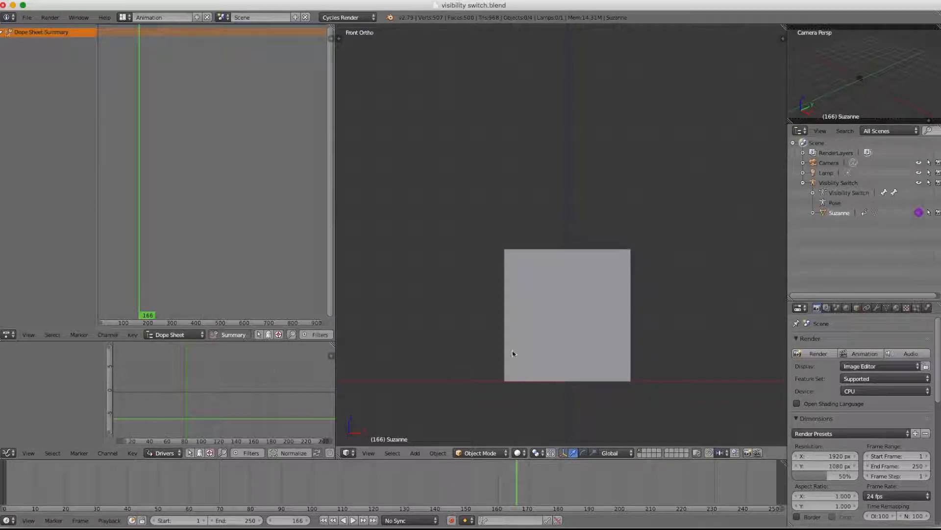
left_click(200, 453)
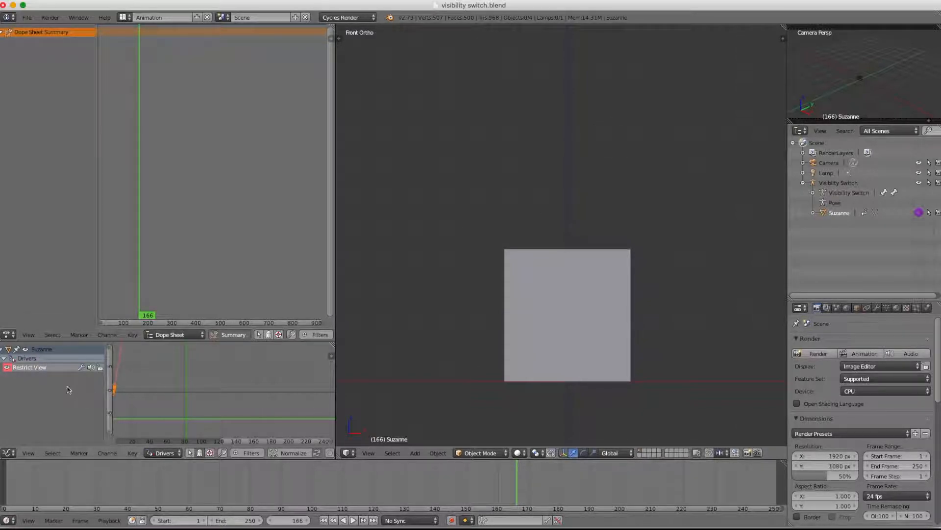
middle_click_drag(177, 382, 201, 383)
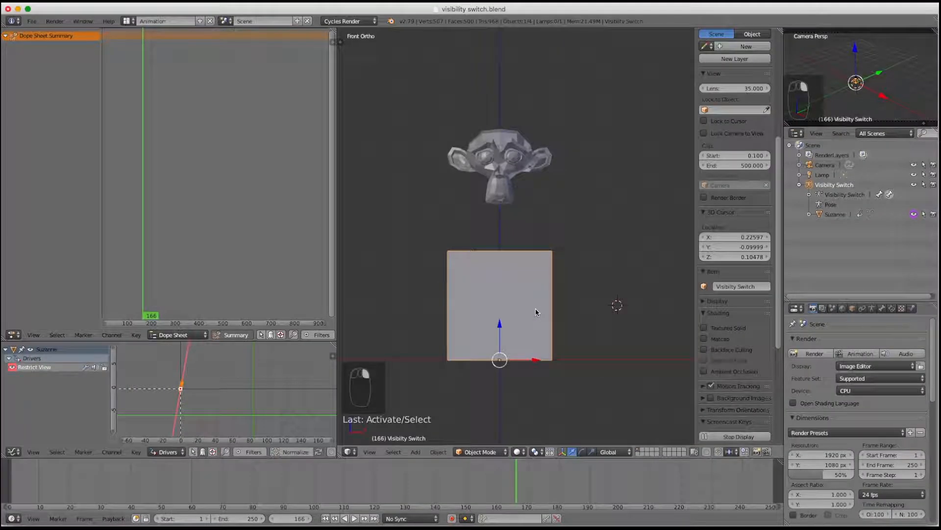
Put the Visibility Switch armature in Pose Mode, test-move the Switch bone about 0.21 along X, and clear its location
key("ctrl+Tab")
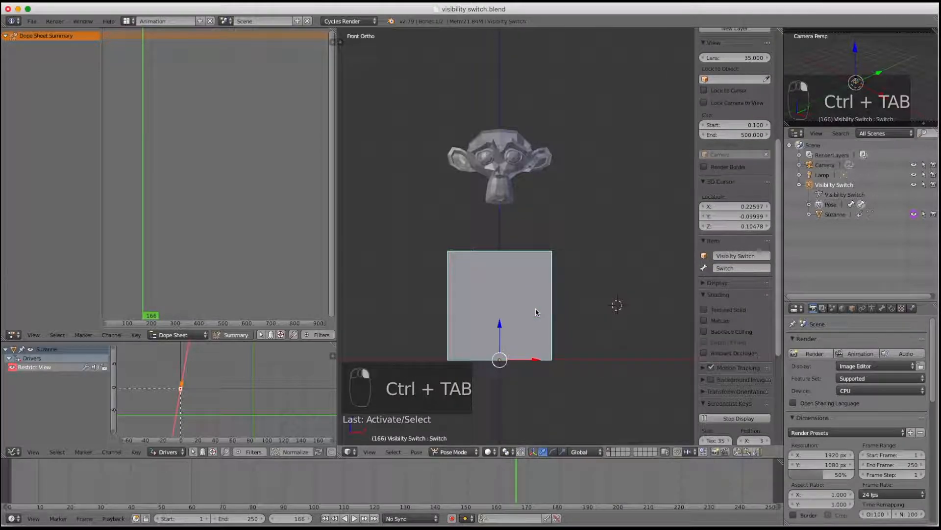
key("g")
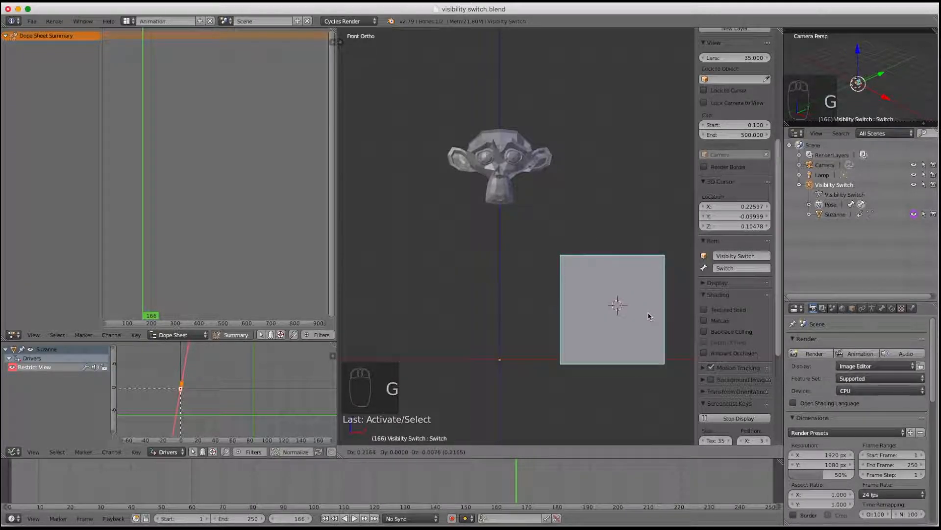
left_click(644, 316)
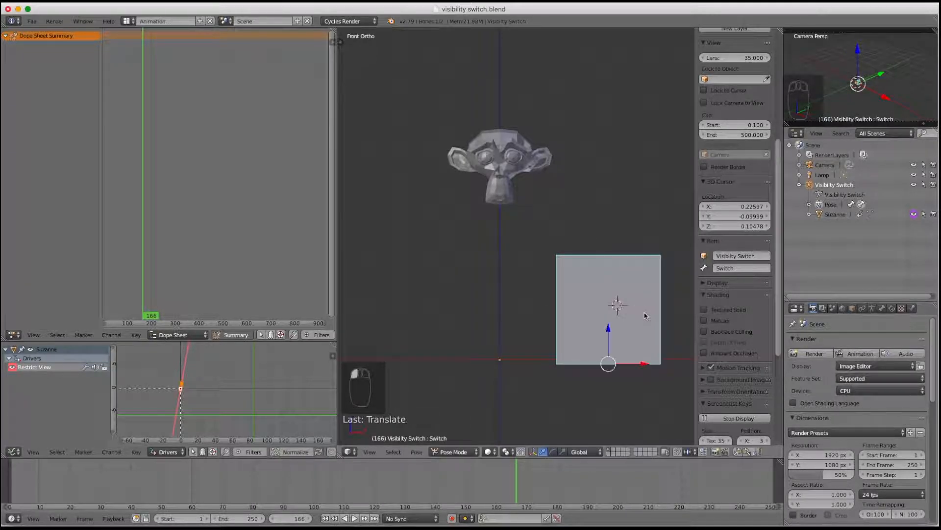
right_click(603, 294)
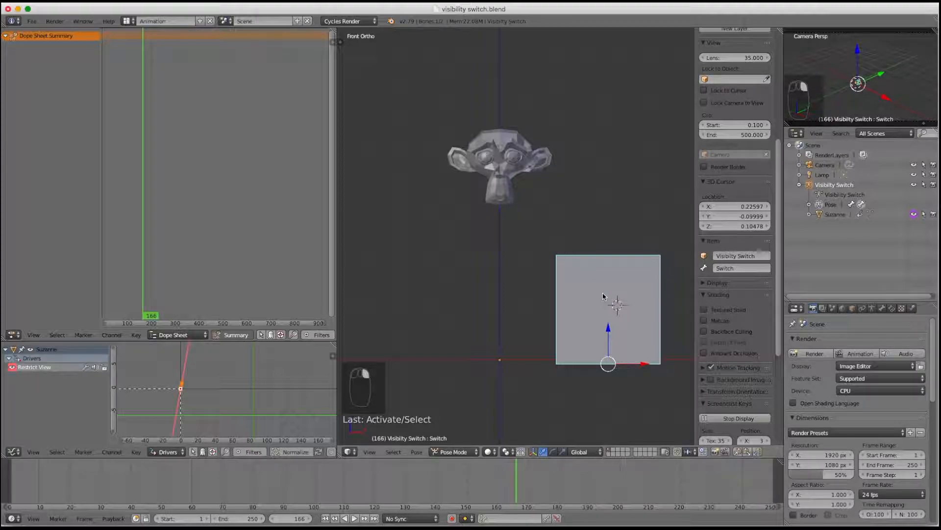
key("alt+g")
left_click(602, 292)
right_click(513, 292)
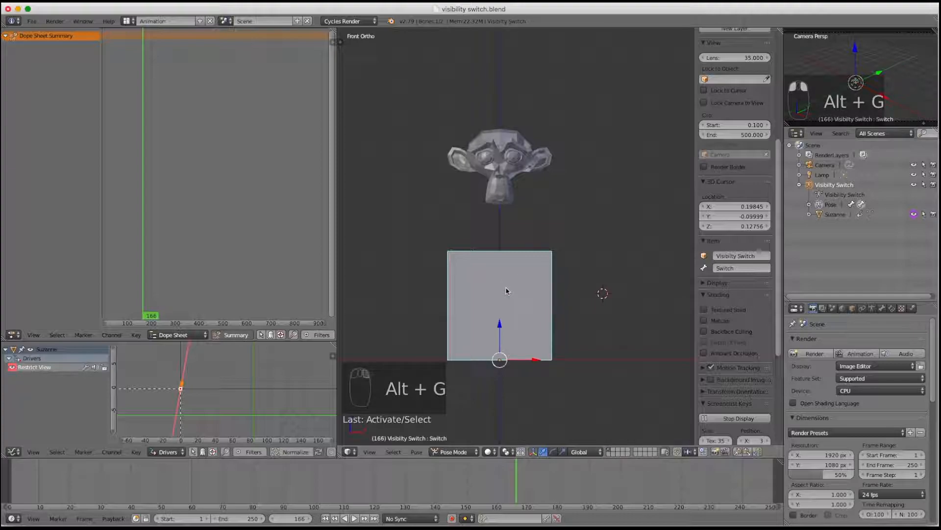
Move the Switch bone freely in several directions to test its unrestricted motion, and reset its location
right_click(506, 291)
key("g")
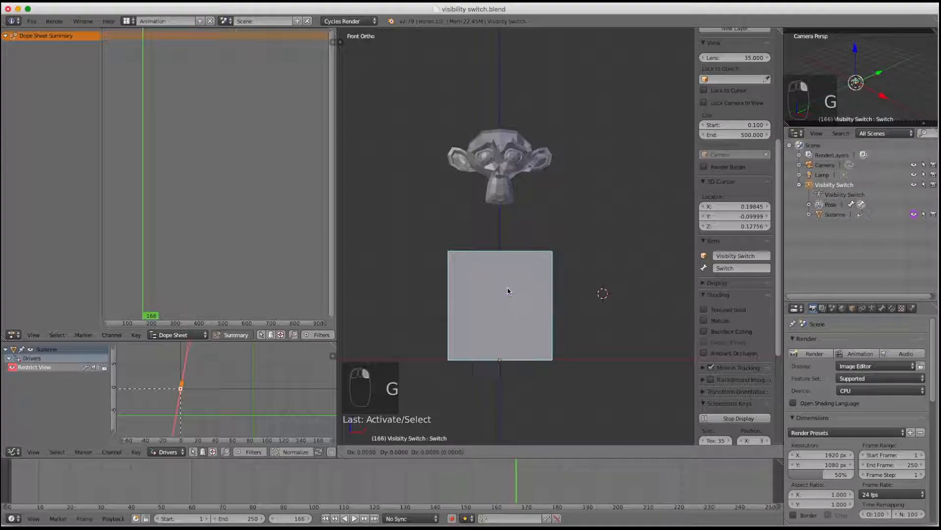
left_click(619, 293)
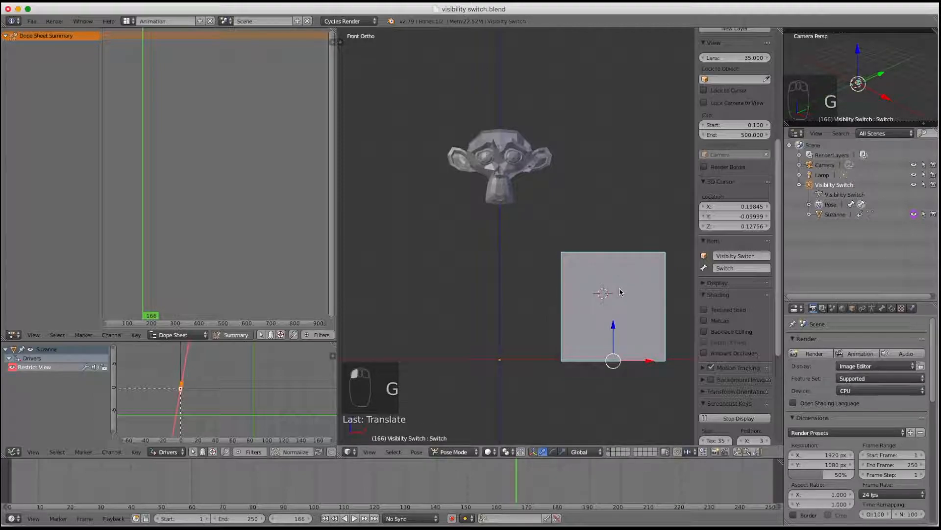
key("g")
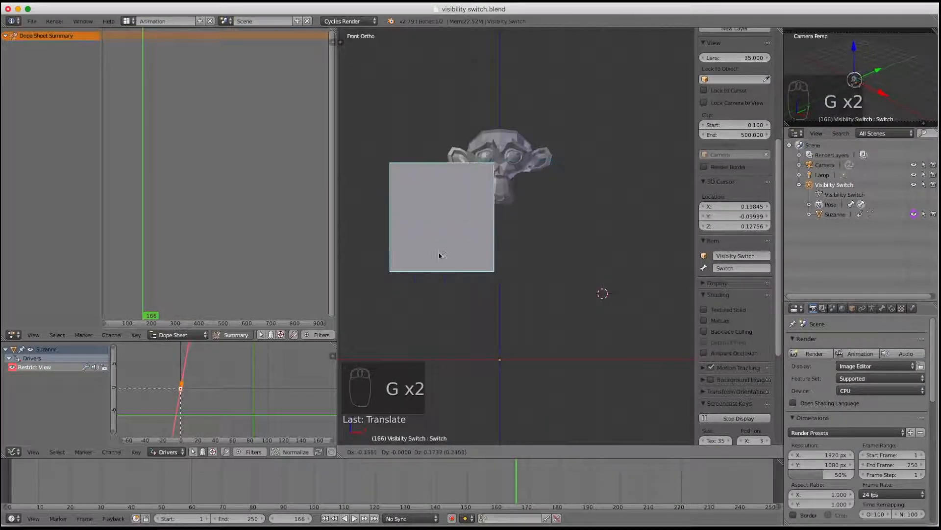
left_click(545, 278)
key("alt+g")
left_click(545, 277)
right_click(511, 289)
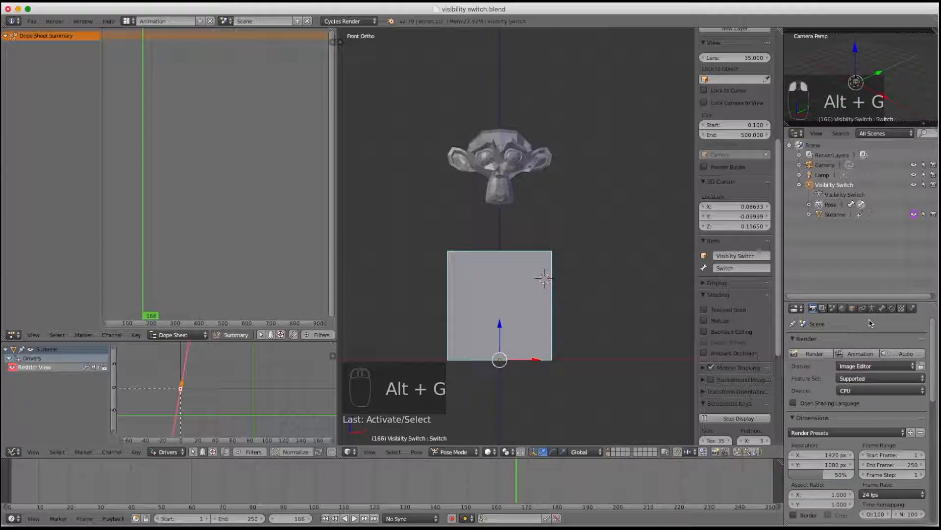
Add a Limit Location bone constraint to the Switch bone
left_click(891, 309)
left_click(892, 309)
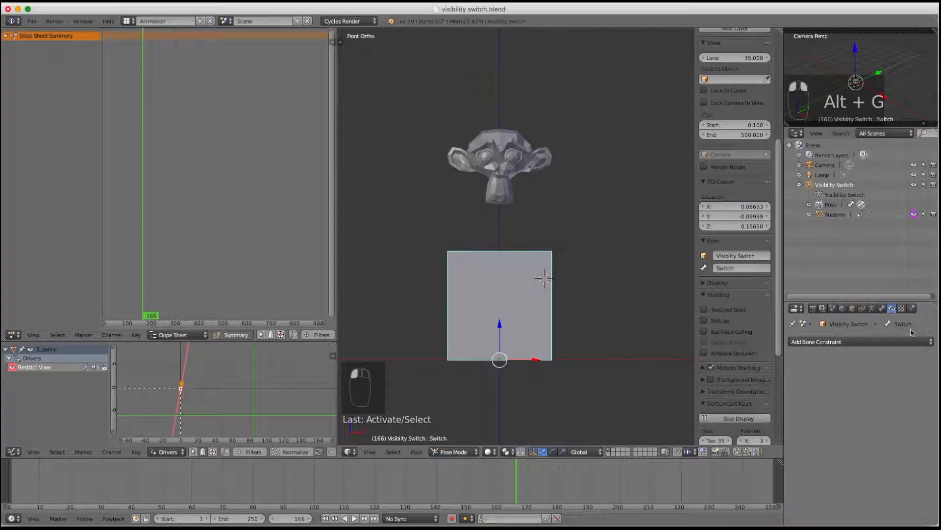
left_click(878, 343)
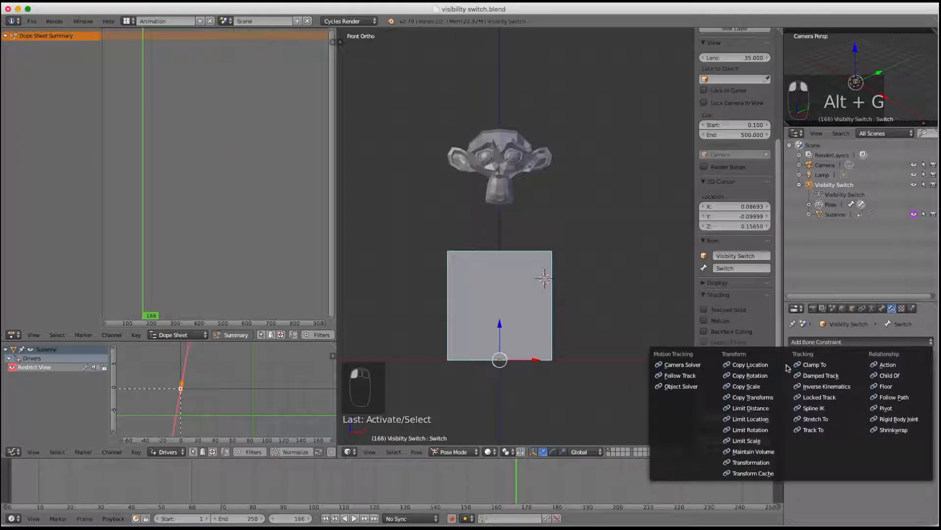
left_click(750, 419)
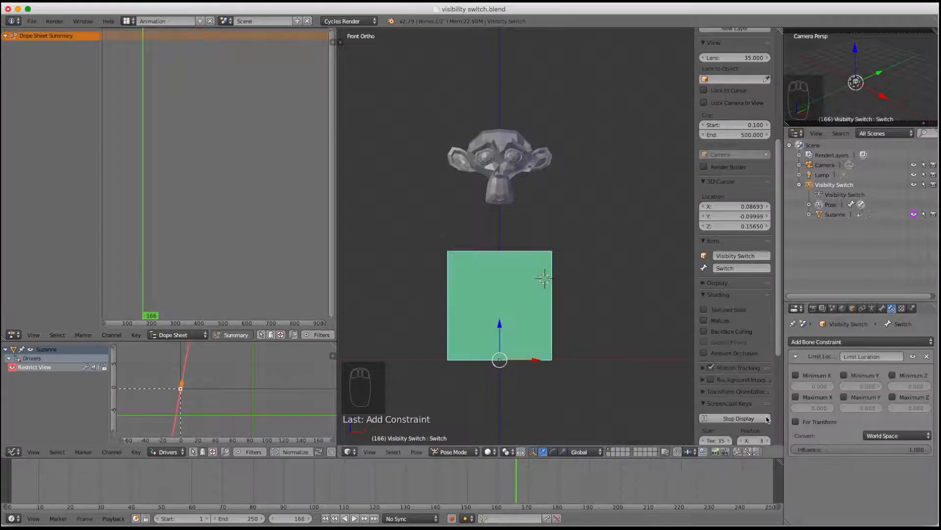
Enable the minimum and maximum limits on X, Y and Z in the Limit Location constraint, and set Maximum X to 0.2
left_click(844, 375)
left_click(845, 397)
left_click(893, 375)
left_click(893, 397)
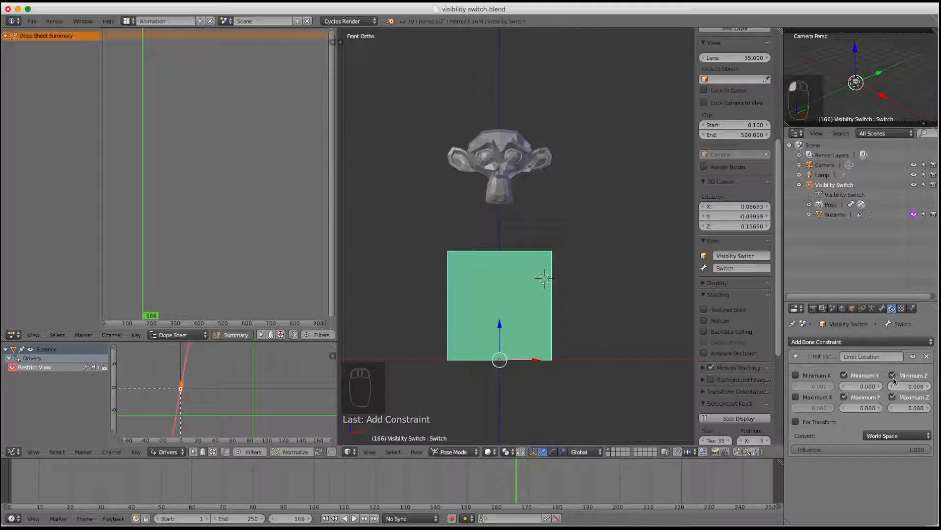
left_click(795, 376)
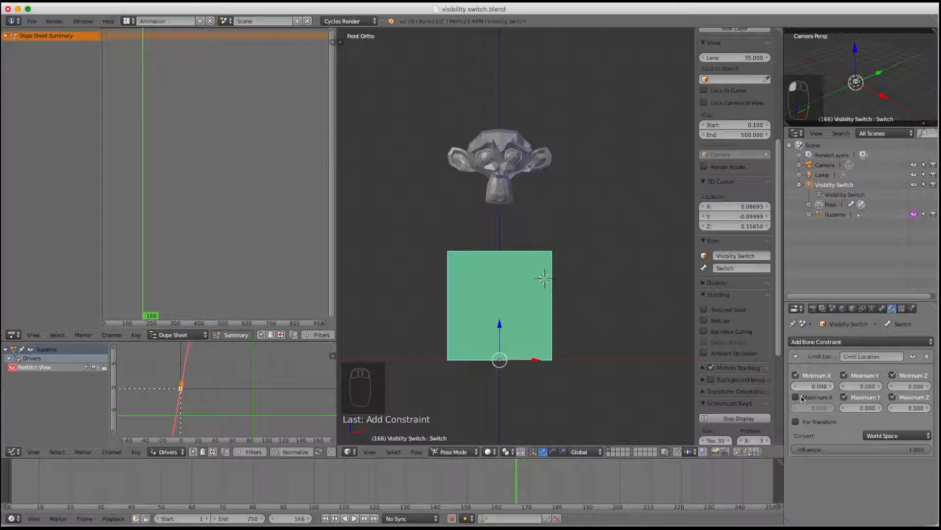
left_click(796, 397)
left_click(823, 408)
type("0.02")
key("Return")
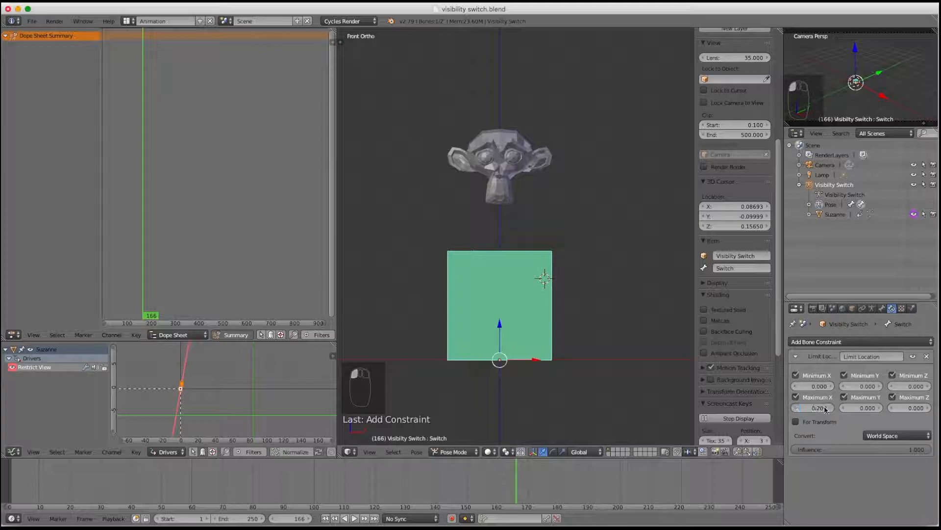
Enable For Transform on the Limit Location constraint and convert its owner space to Local Space
left_click(797, 422)
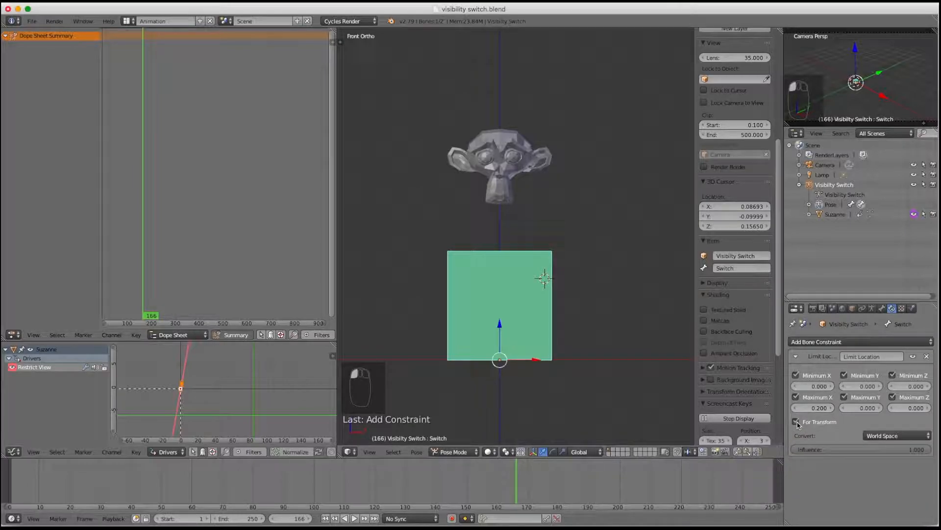
left_click(901, 435)
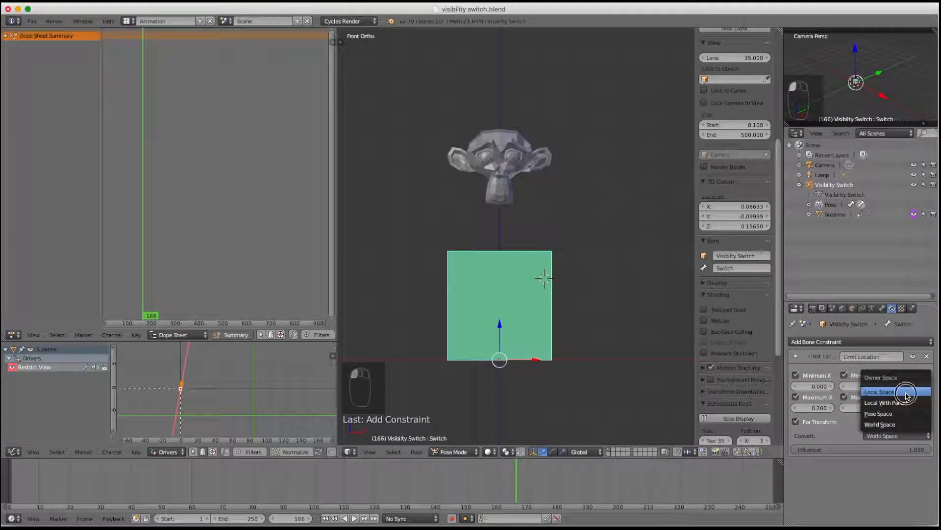
left_click(907, 392)
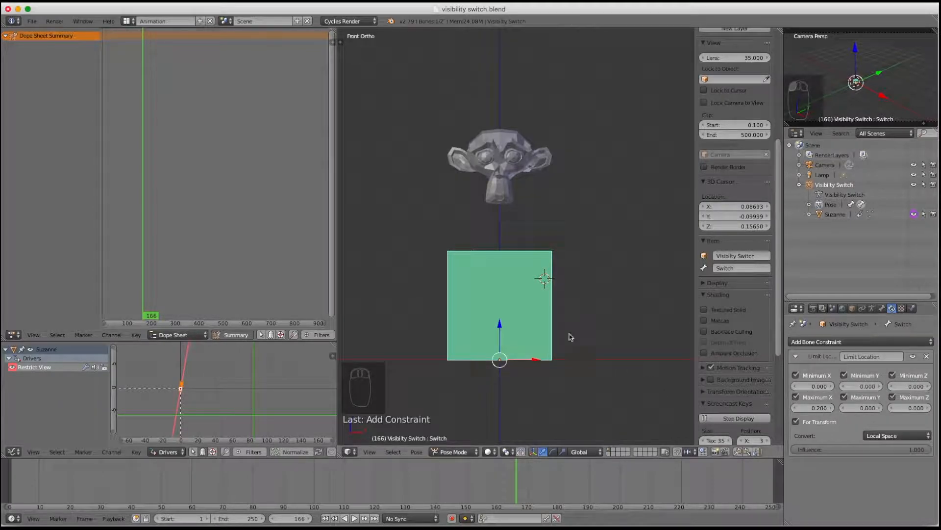
Move the Switch bone along X to test its location limits, and clear its pose location
right_click(520, 301)
key("g")
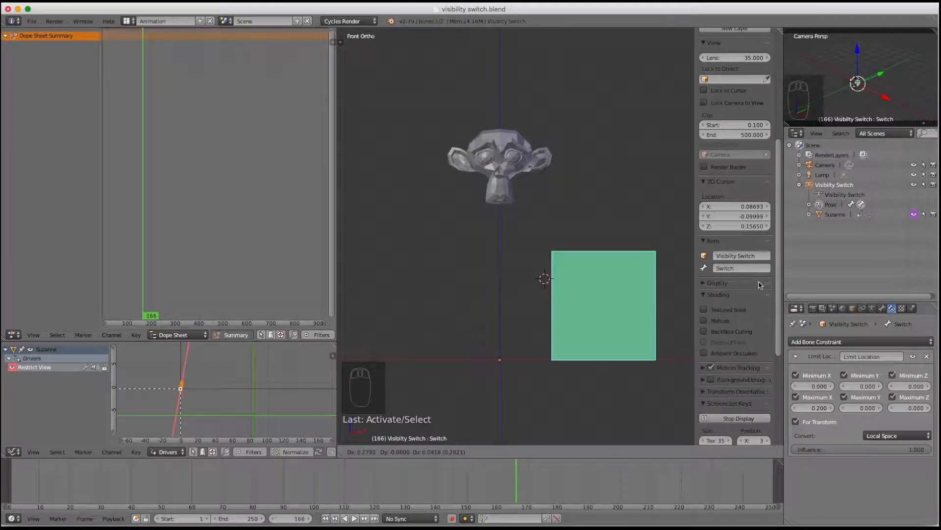
left_click(555, 282)
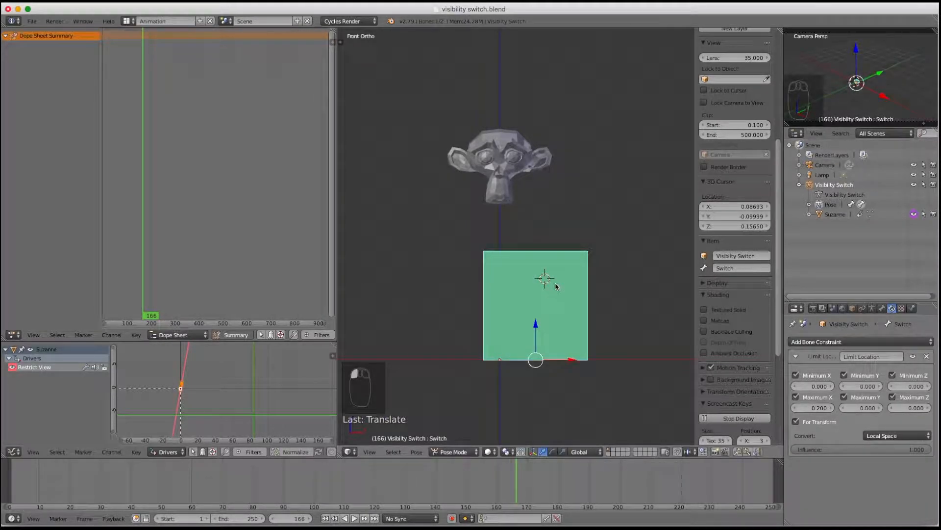
key("alt+g")
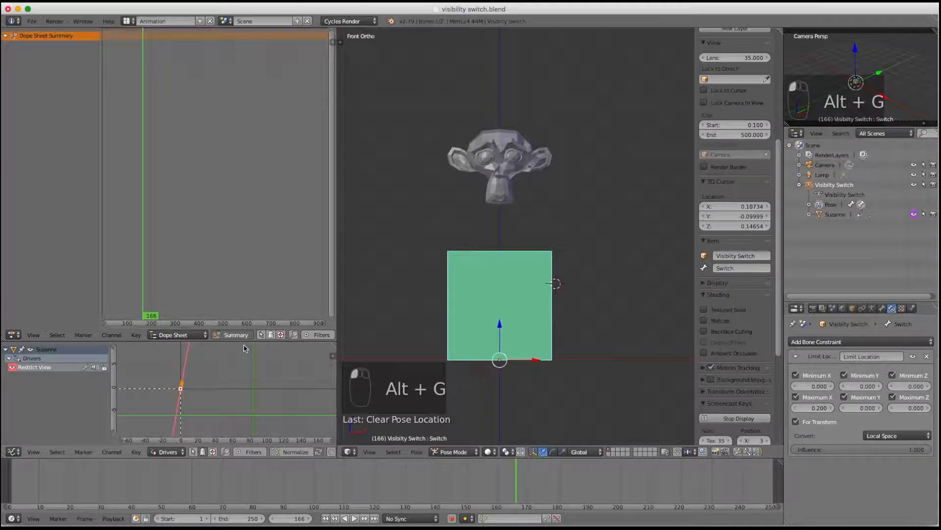
Enlarge the driver graph area and display the Drivers settings of Suzanne's Restrict View driver
left_click_drag(244, 343, 246, 242)
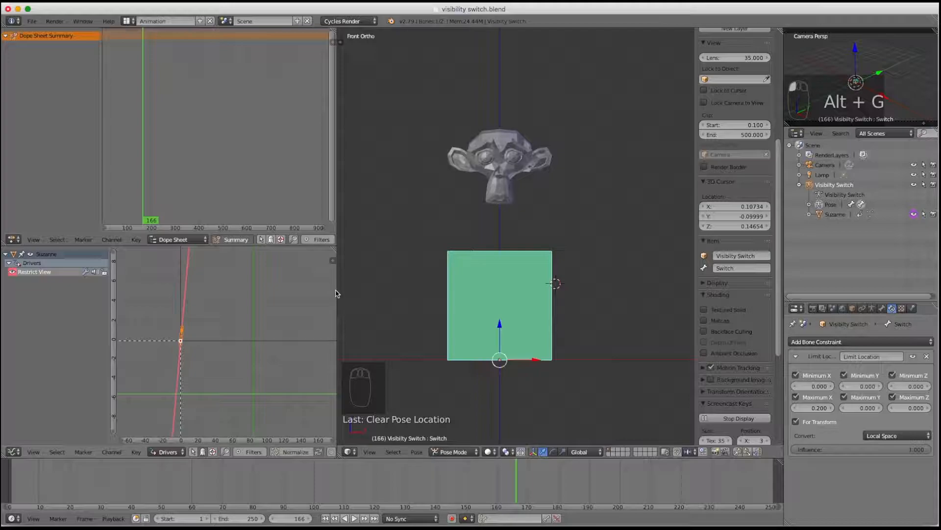
left_click_drag(337, 290, 487, 296)
key("n")
key("n")
key("n")
key("n")
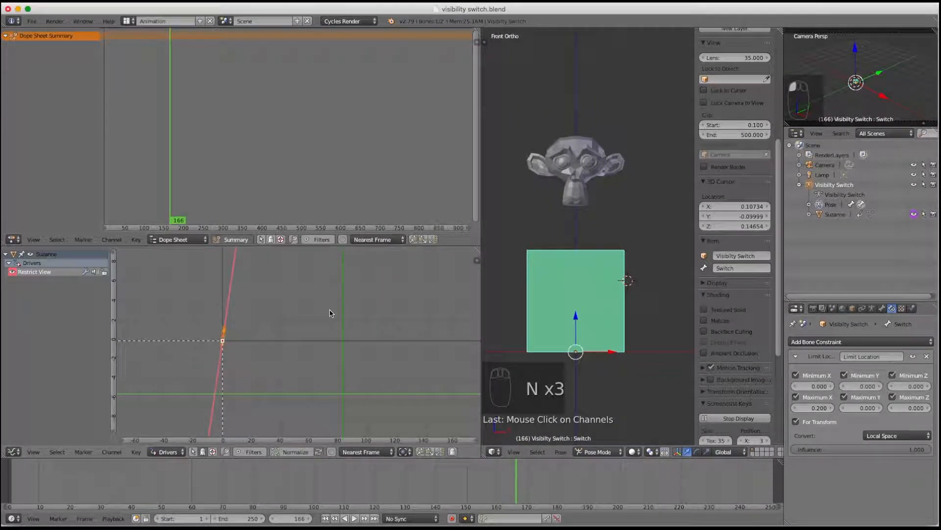
key("n")
key("n")
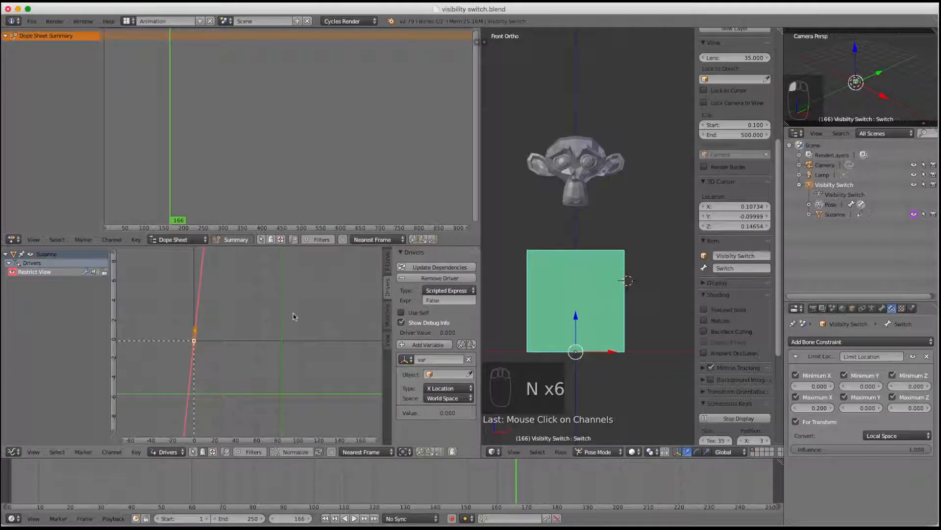
key("n")
key("n")
left_click(294, 314)
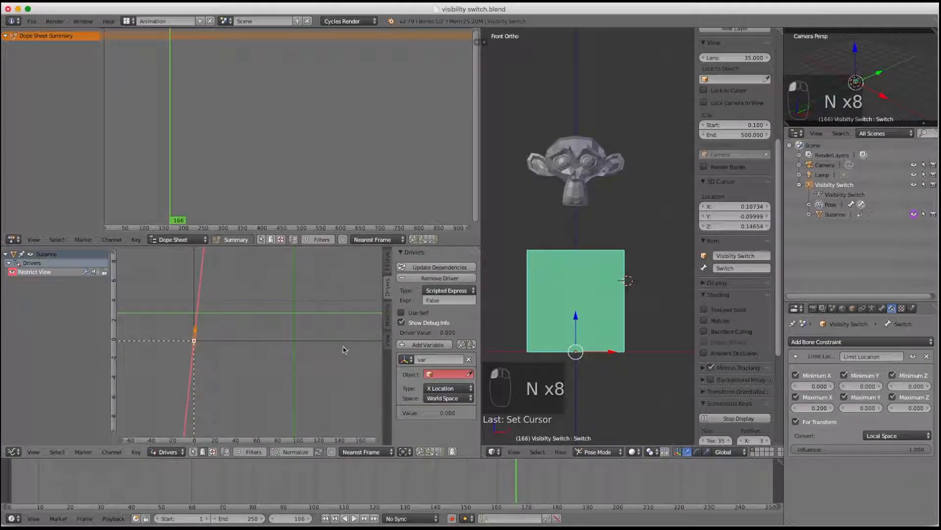
left_click(388, 261)
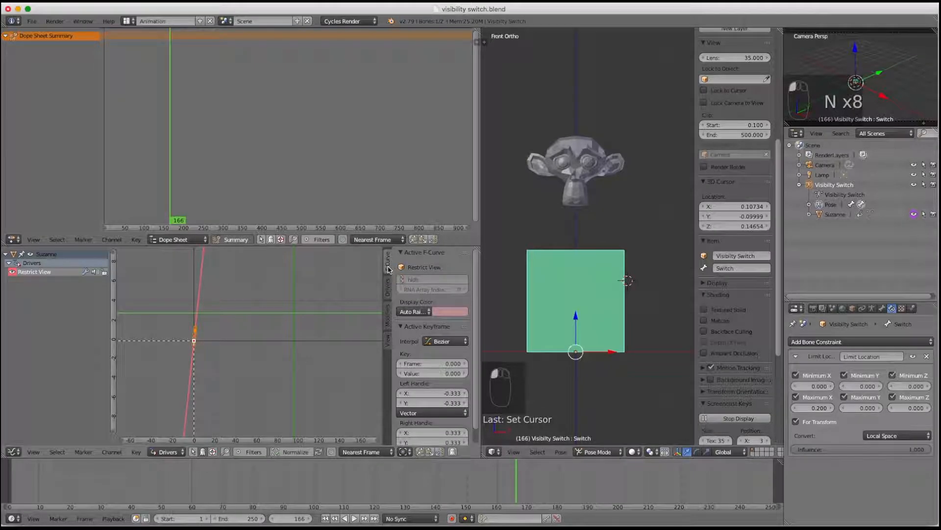
left_click(387, 295)
left_click(388, 261)
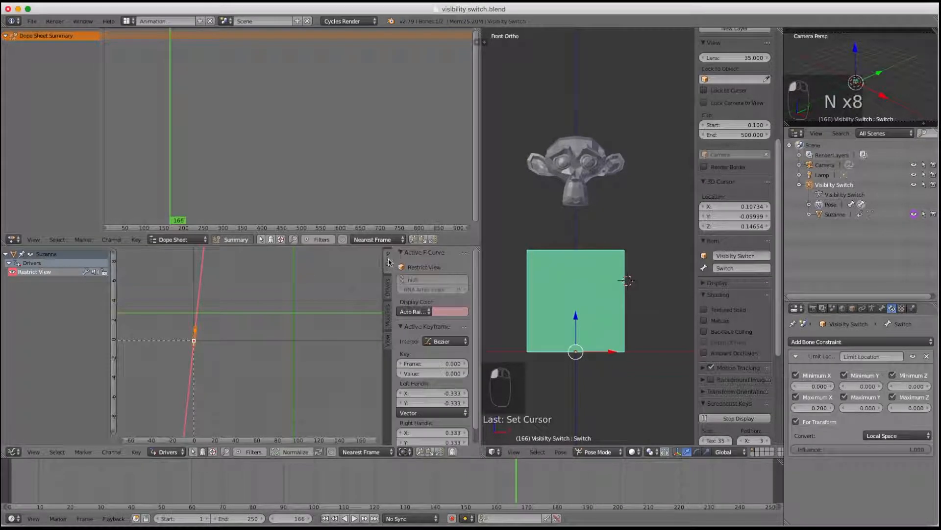
left_click(389, 290)
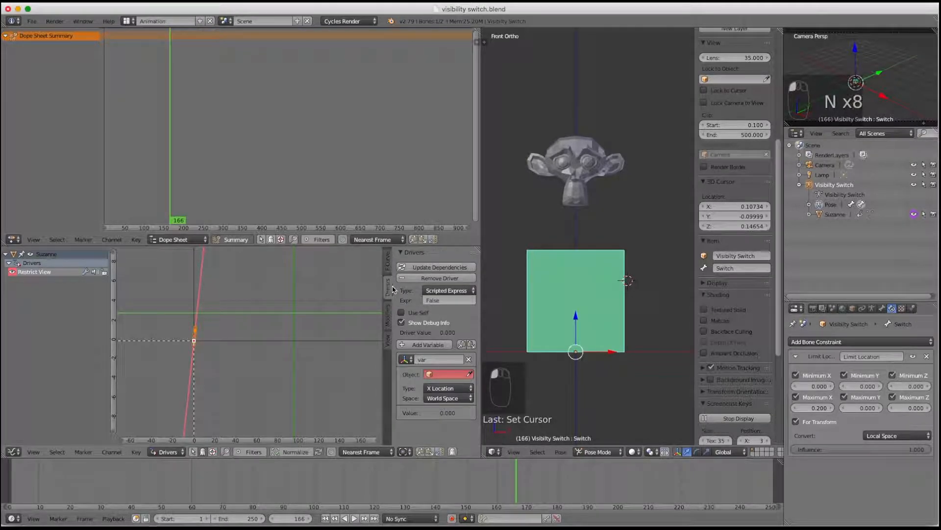
Keep the Restrict View driver as a scripted expression, set its expression to 0 and update its dependencies
left_click(449, 290)
left_click(443, 415)
left_click(449, 303)
key("BackSpace")
type("0")
key("Return")
left_click(440, 268)
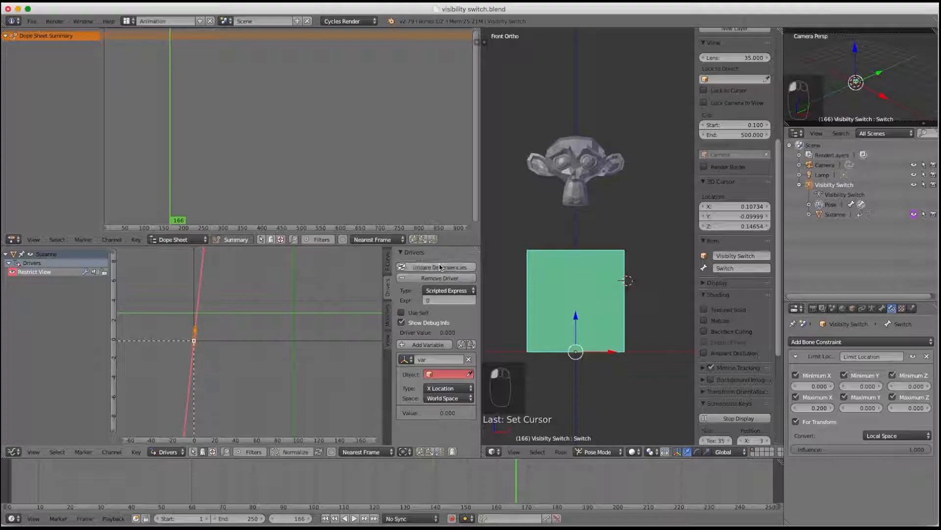
Test the monkey's visibility by switching the driver expression to 1, back to 0, and to 1 again
left_click(443, 298)
type("1")
key("Return")
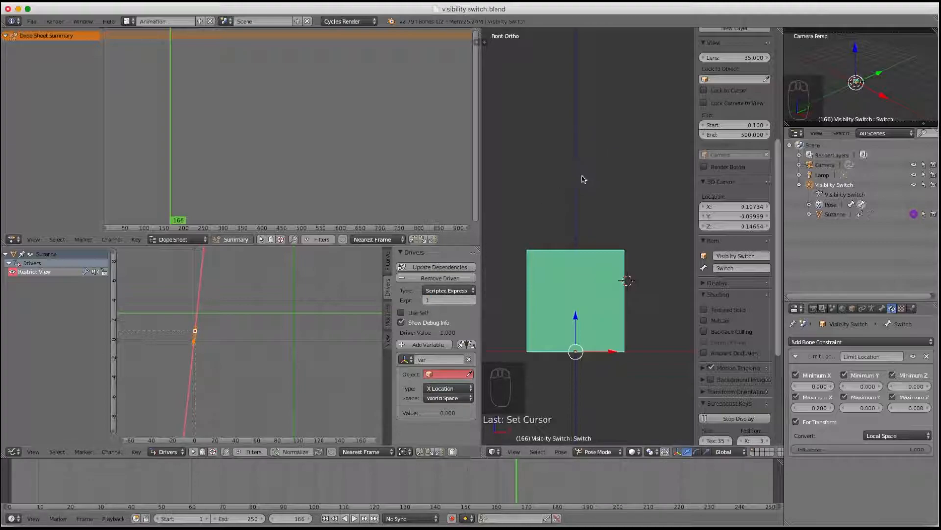
left_click(441, 300)
type("0")
key("Return")
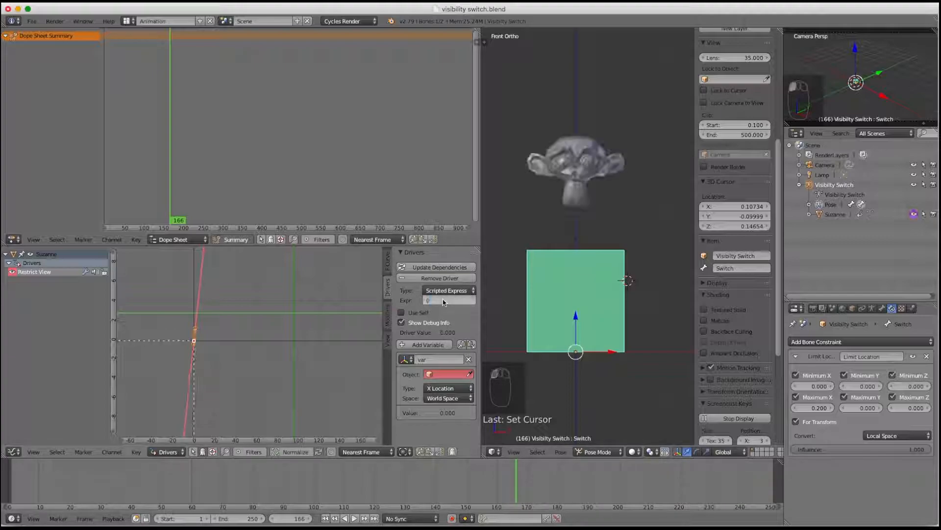
left_click(443, 298)
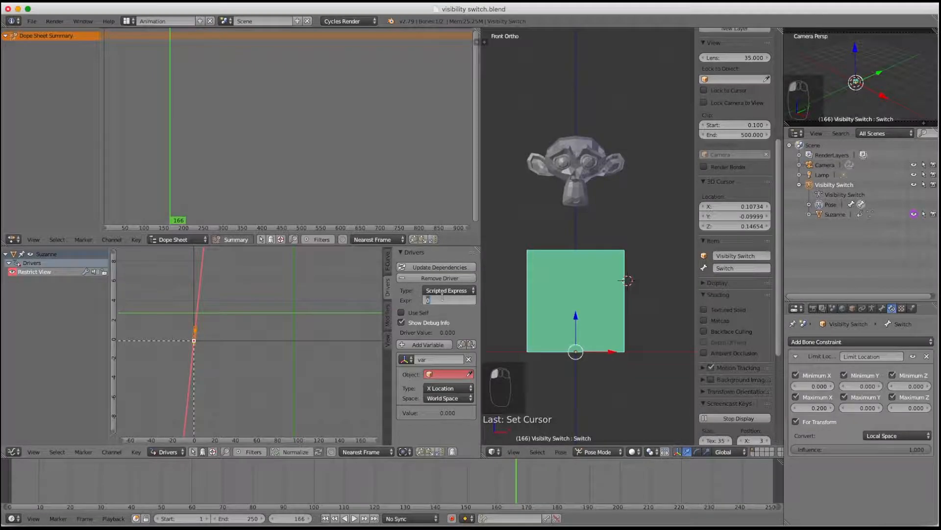
type("1")
key("Return")
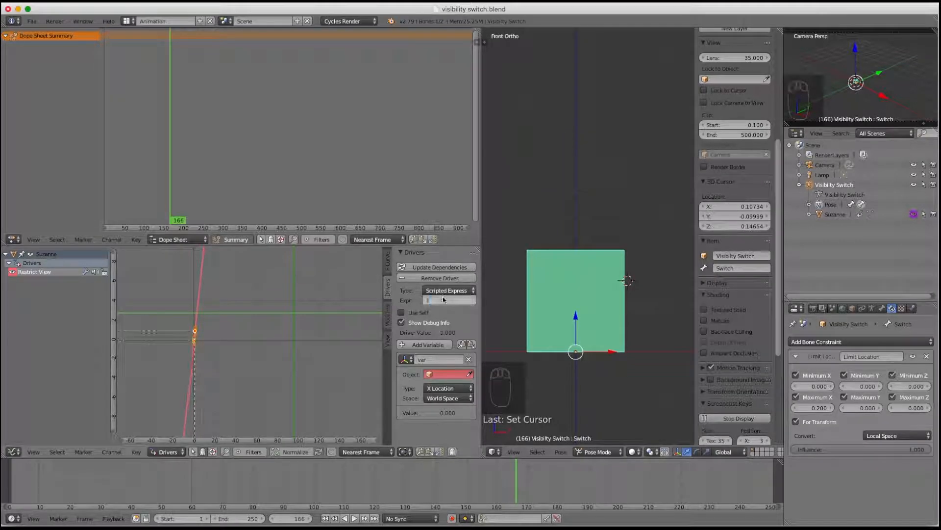
Set the Restrict View driver's expression to var
left_click(443, 299)
key("Return")
left_click(443, 301)
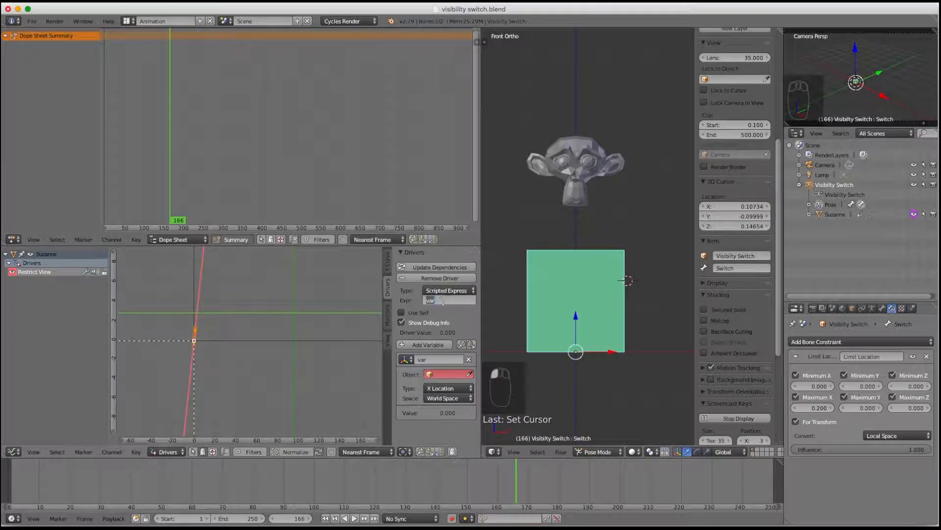
key("Return")
Set the type of the driver variable var to Distance
left_click(411, 363)
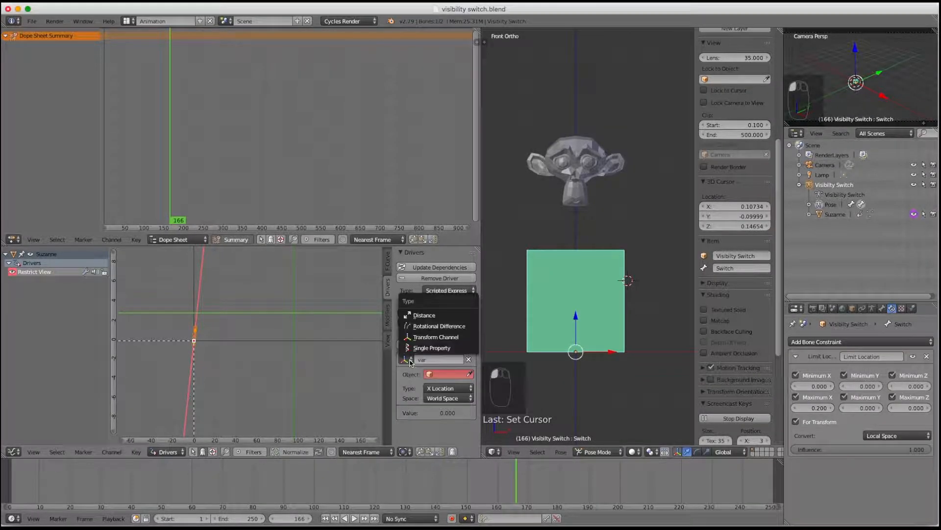
left_click(437, 315)
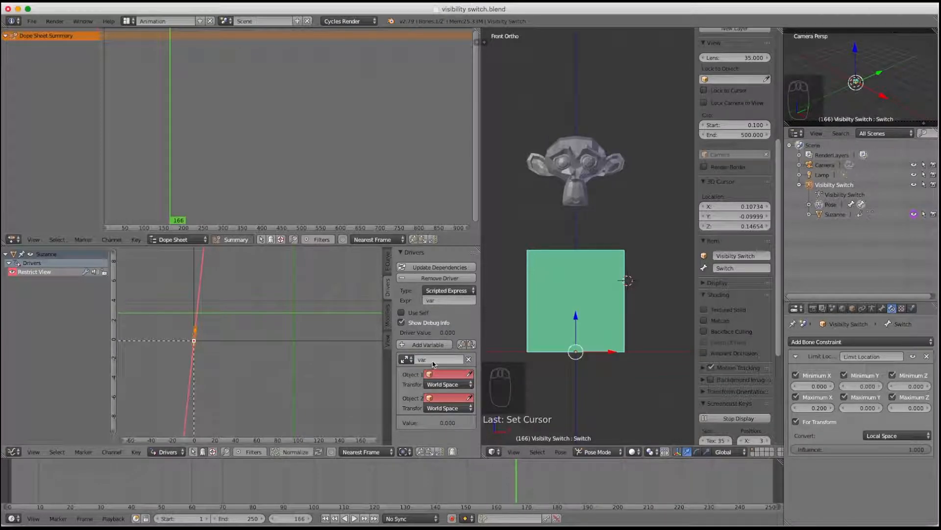
left_click(407, 360)
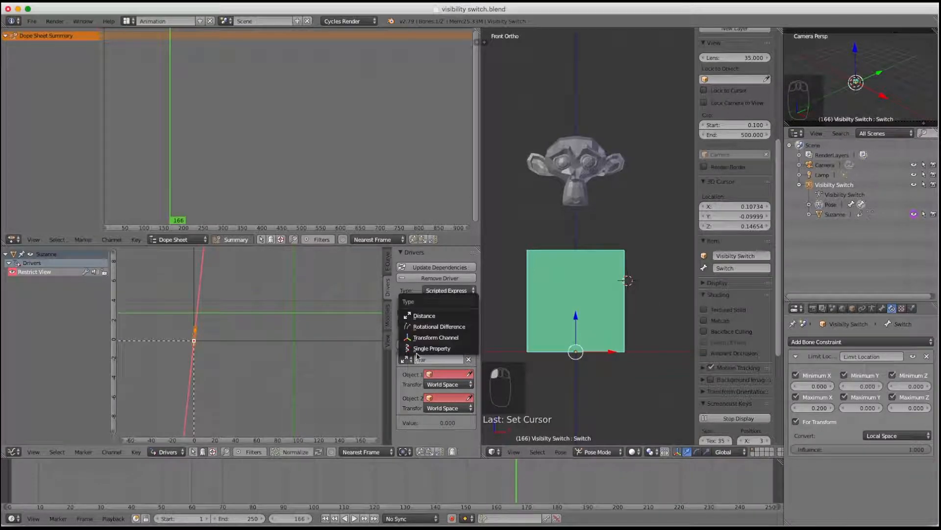
left_click(442, 337)
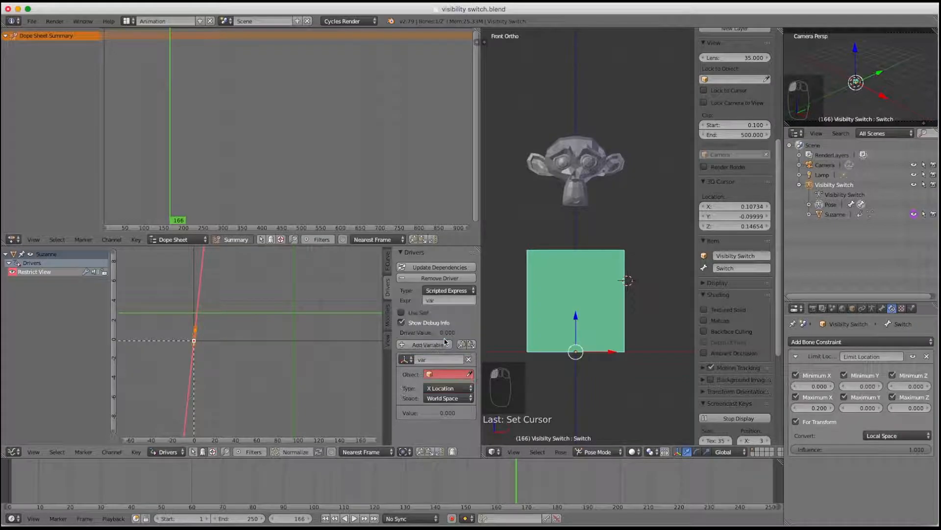
left_click(407, 361)
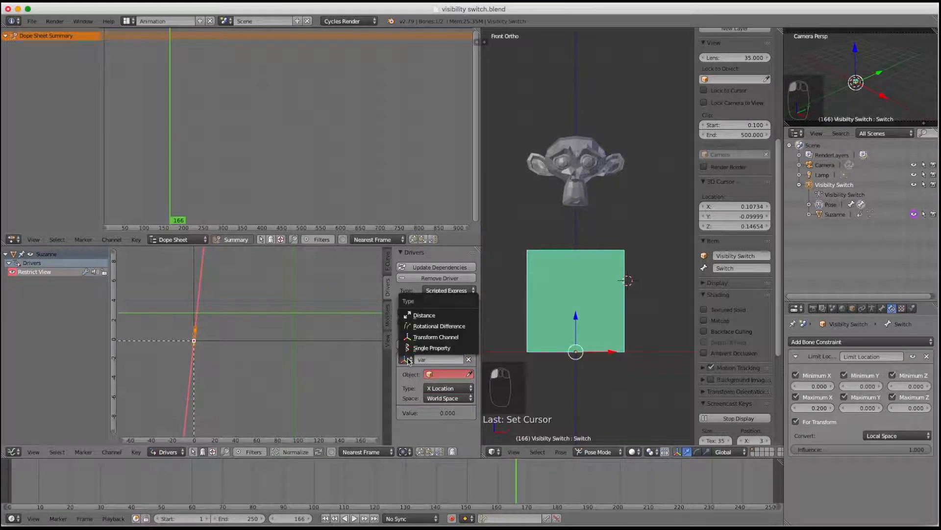
left_click(425, 317)
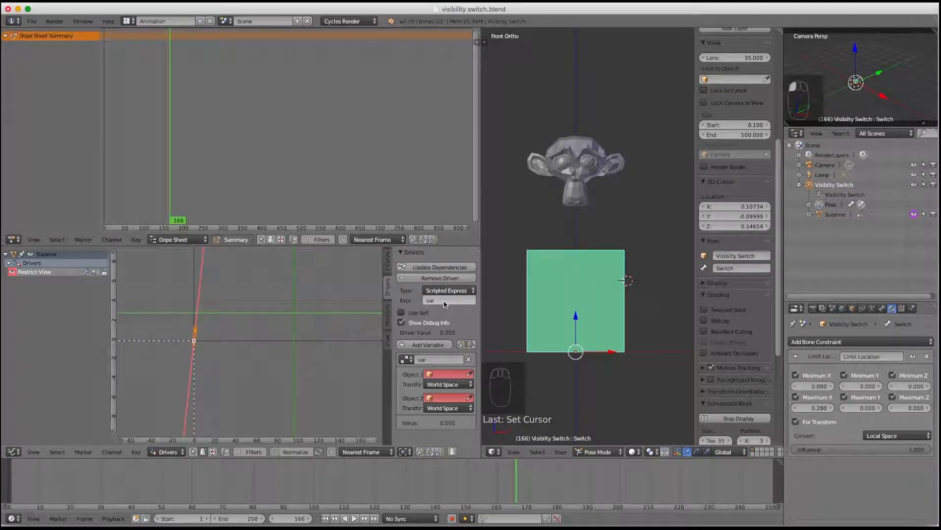
Assign the Visibilty Switch armature to both objects of the distance variable, with bone Base for the first and Switch for the second
left_click(445, 375)
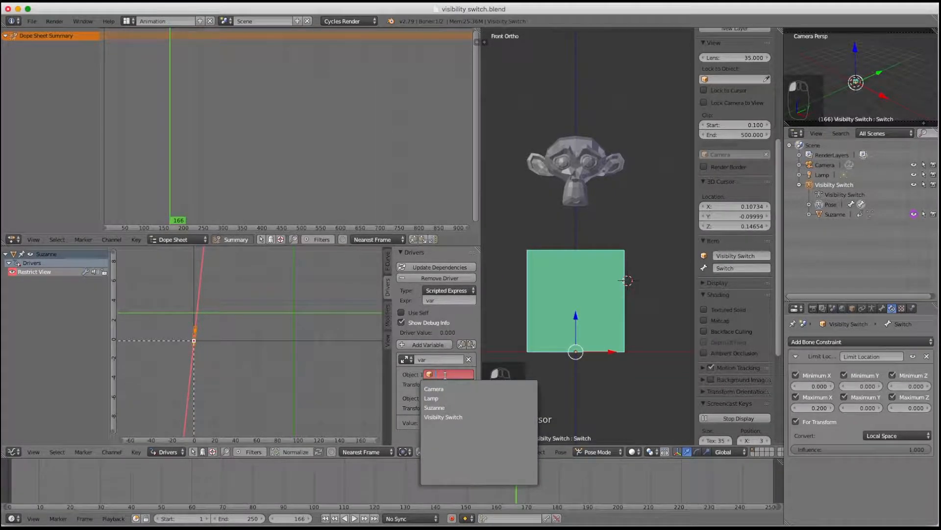
left_click(471, 415)
left_click(445, 383)
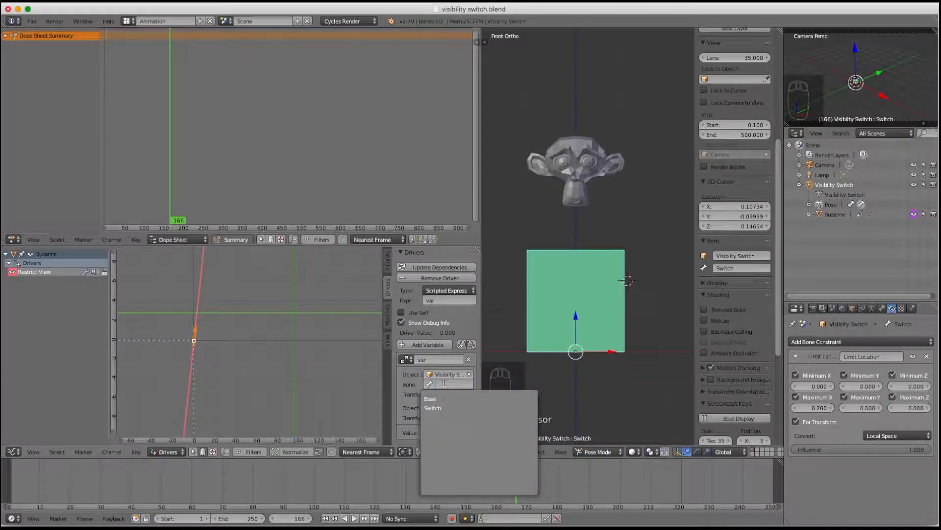
left_click(445, 398)
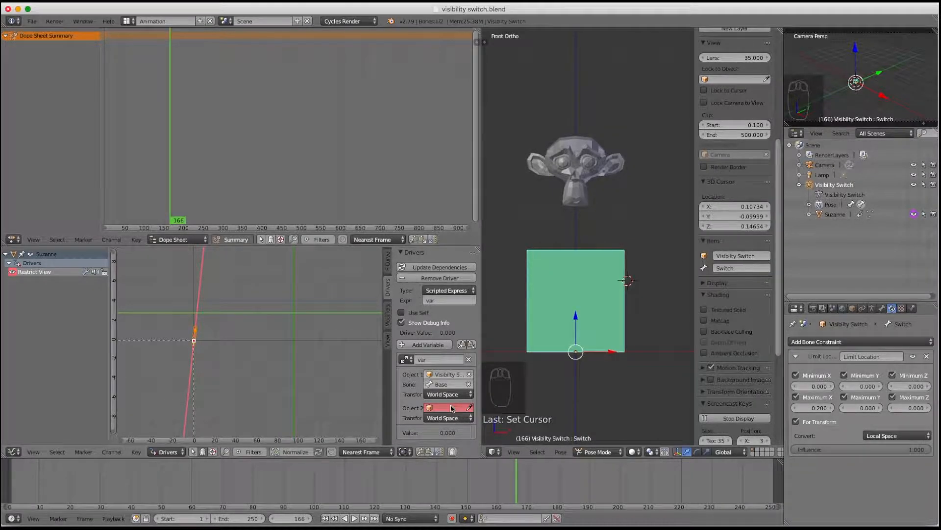
left_click(450, 406)
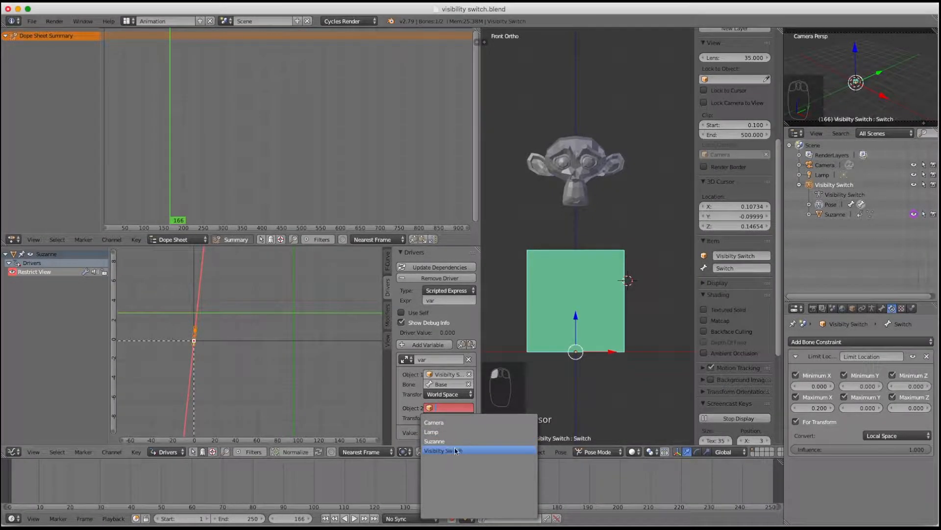
left_click(455, 451)
left_click(448, 416)
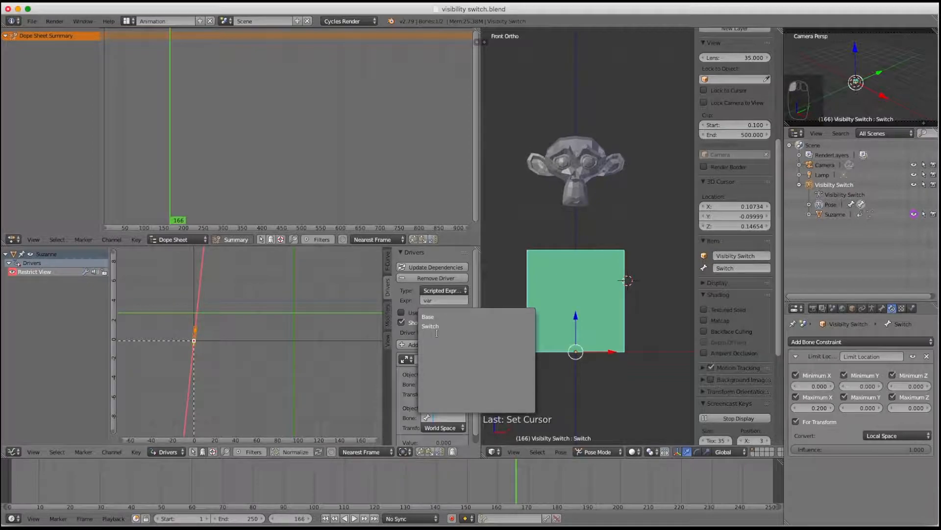
left_click(436, 326)
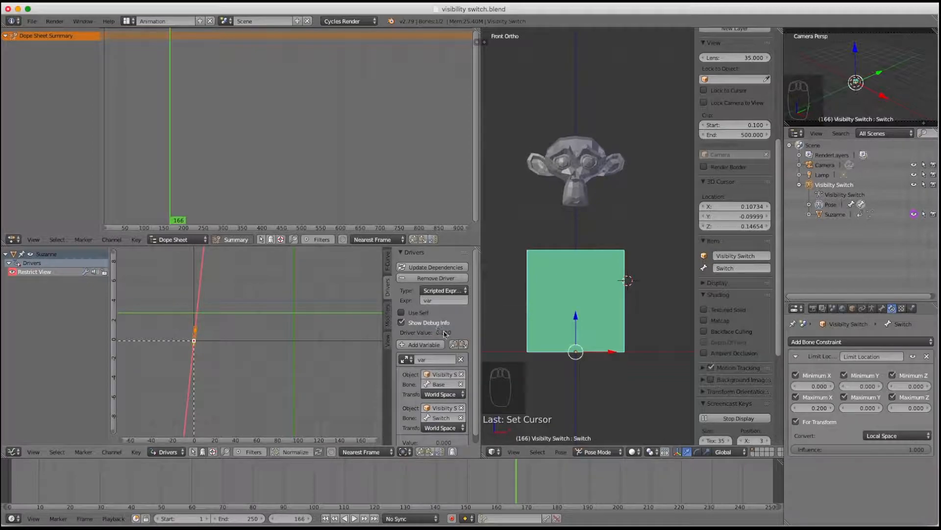
Move the Switch bone along X to its maximum limit and set the driver expression to var*5
right_click_drag(568, 298, 680, 303)
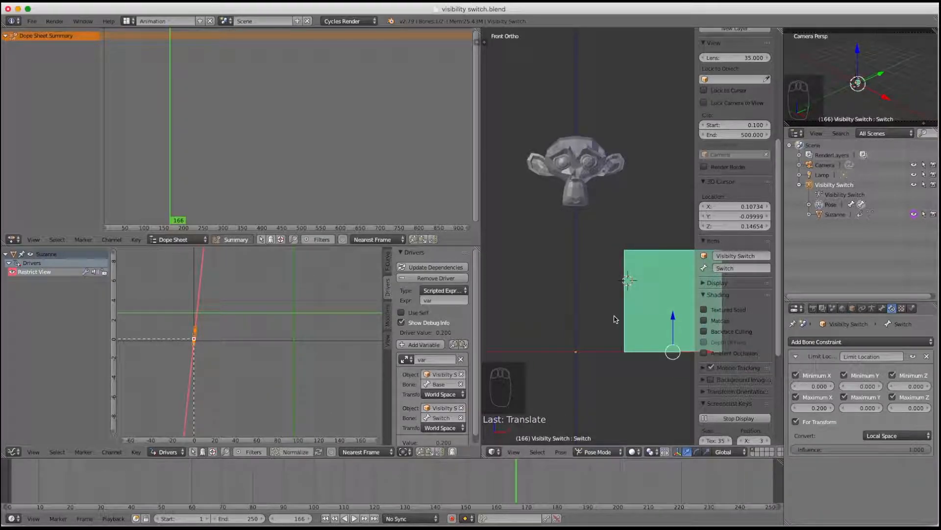
scroll(624, 310, "down", 2)
middle_click_drag(620, 310, 575, 296, "shift")
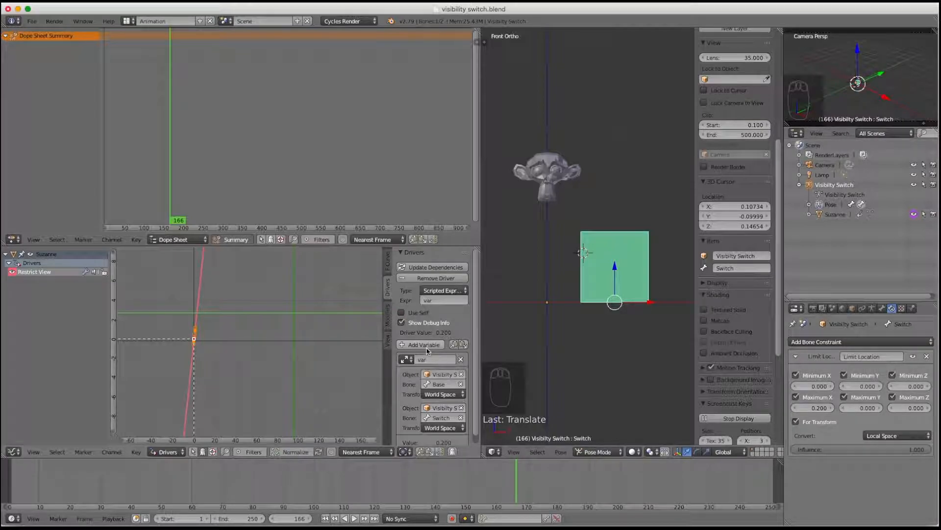
scroll(434, 350, "down", 1)
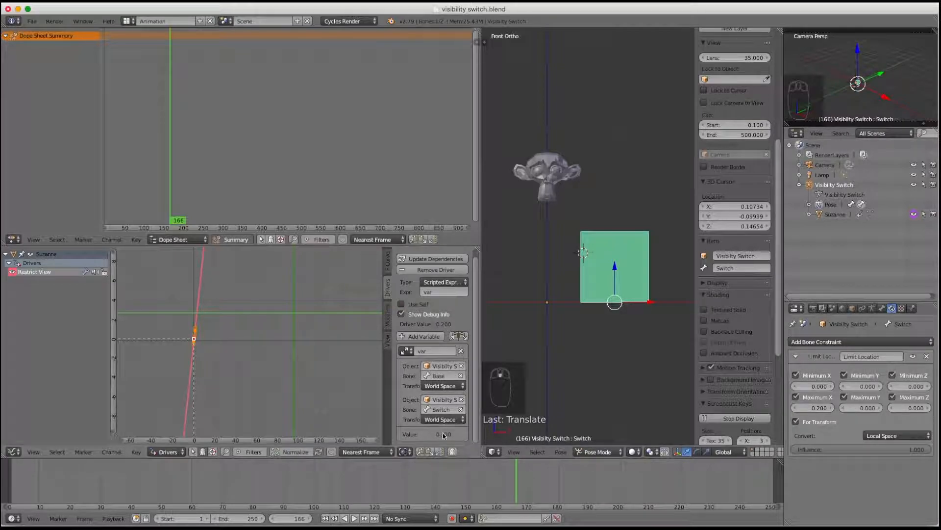
left_click(437, 292)
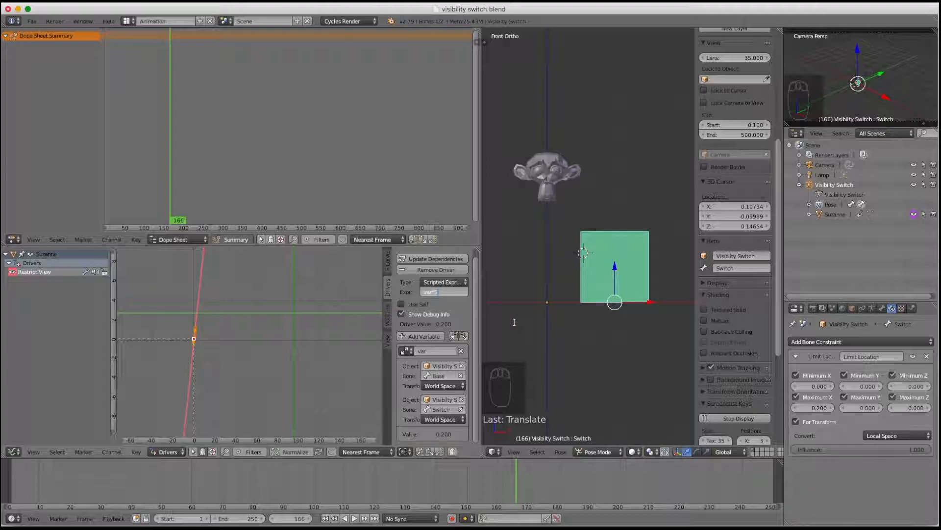
key("Return")
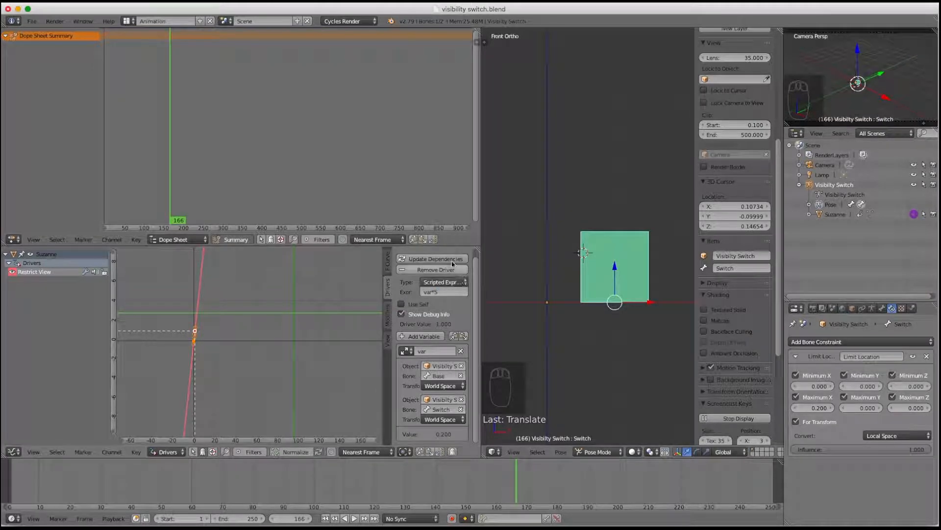
Test the visibility switch by moving the Switch bone back and forth along X, ending at its minimum limit
right_click_drag(608, 265, 505, 264)
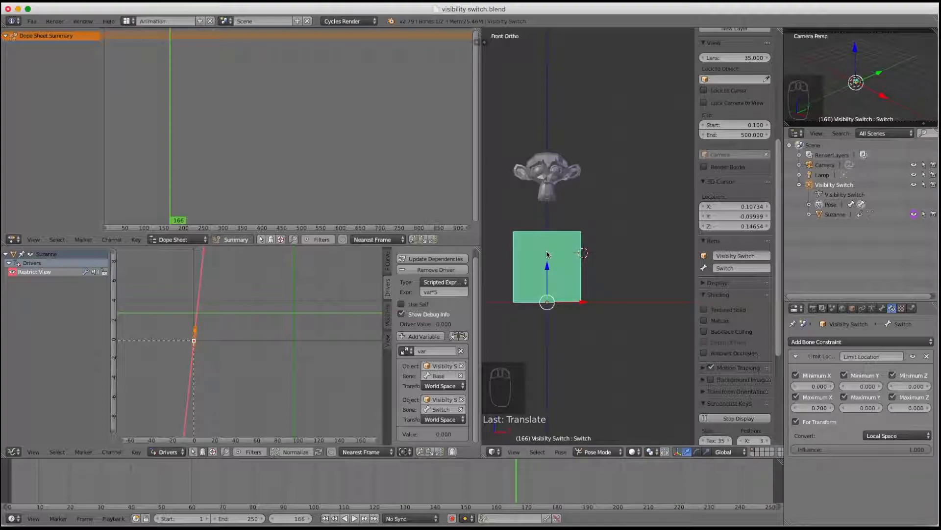
right_click_drag(542, 266, 642, 270)
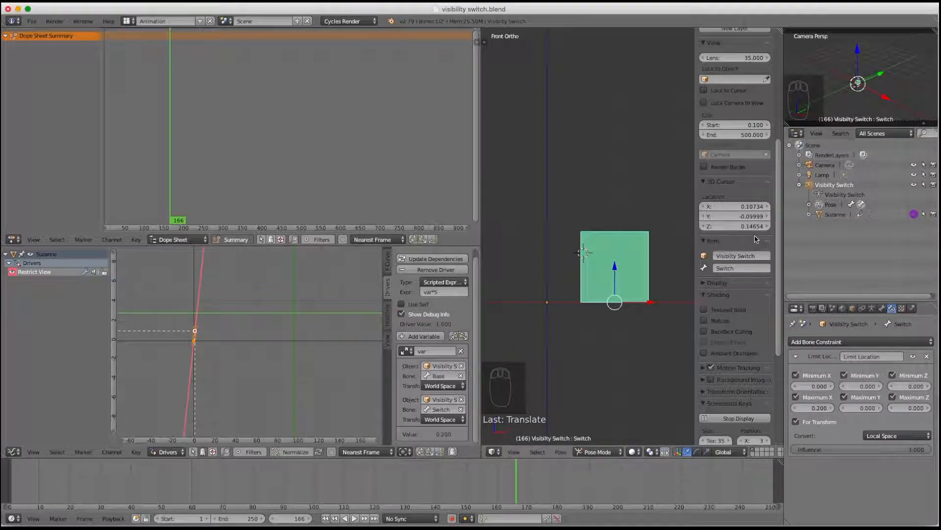
key("ctrl+Tab")
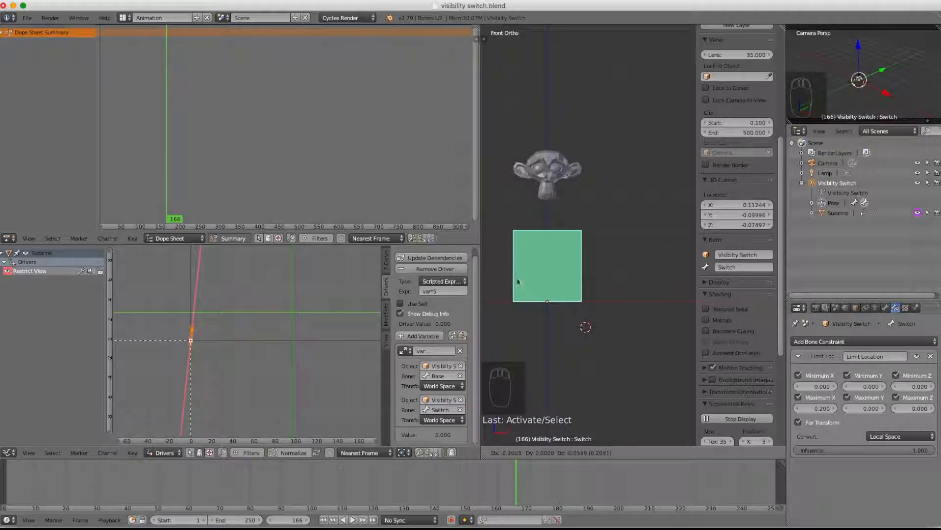
left_click_drag(520, 283, 532, 269)
left_click(532, 267)
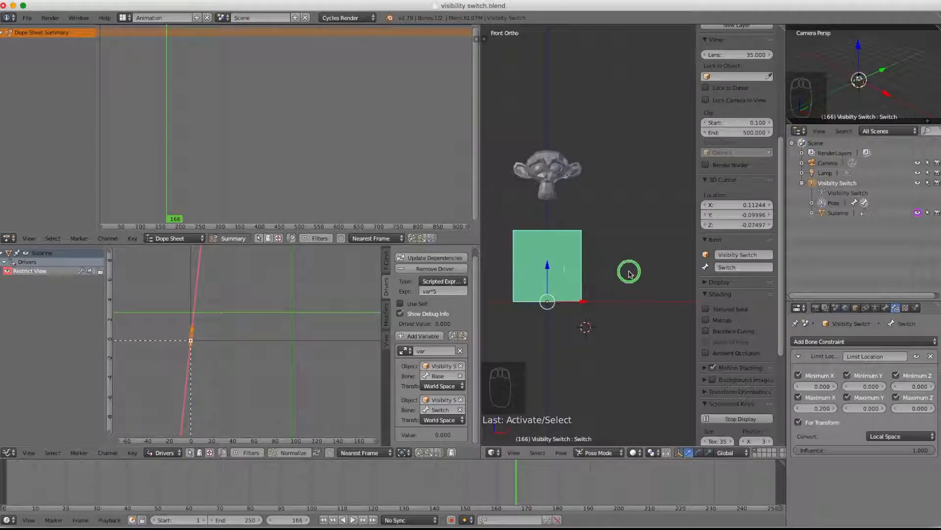
right_click_drag(550, 255, 490, 263)
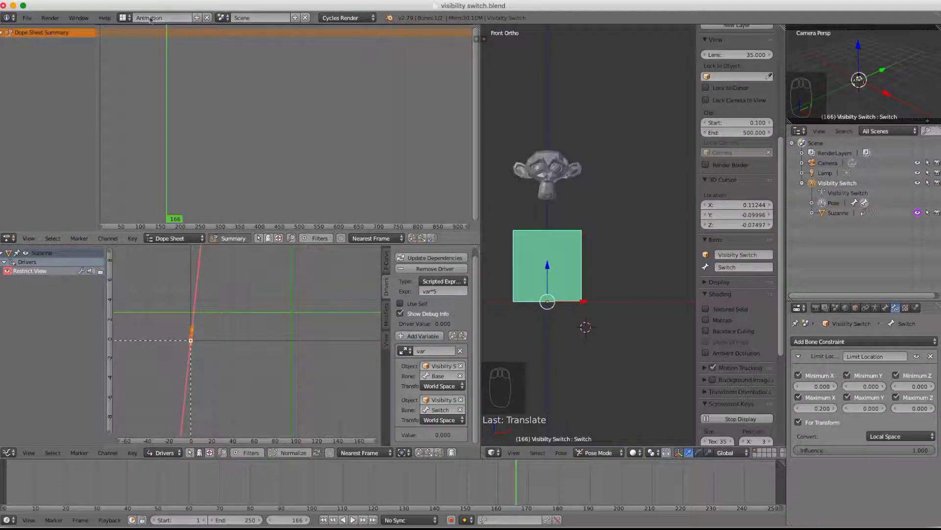
Switch to the Default screen layout and return the Visibilty Switch armature to Object Mode
left_click(123, 17)
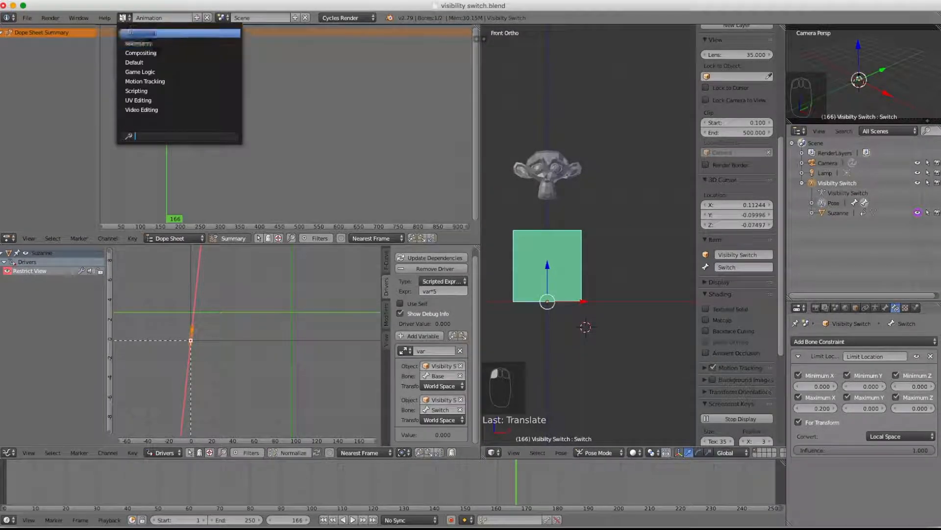
left_click(139, 63)
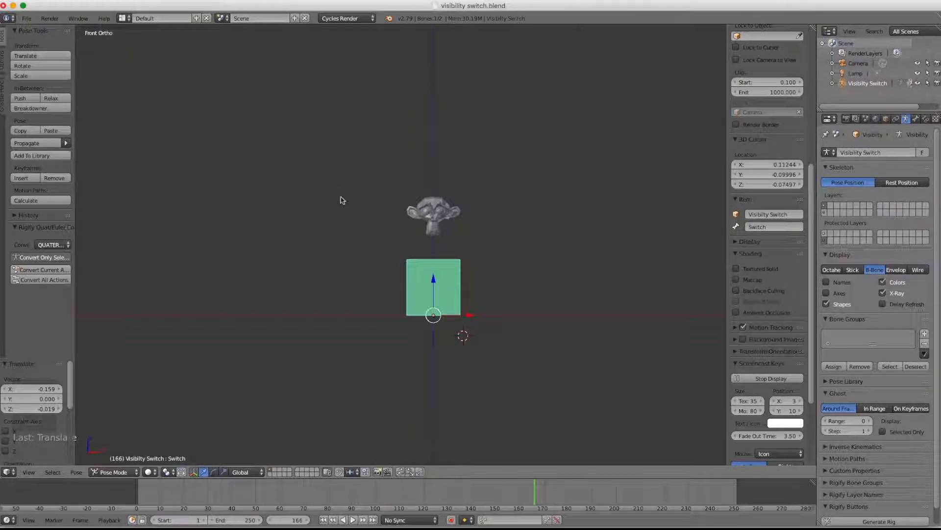
right_click(448, 281)
key("ctrl+Tab")
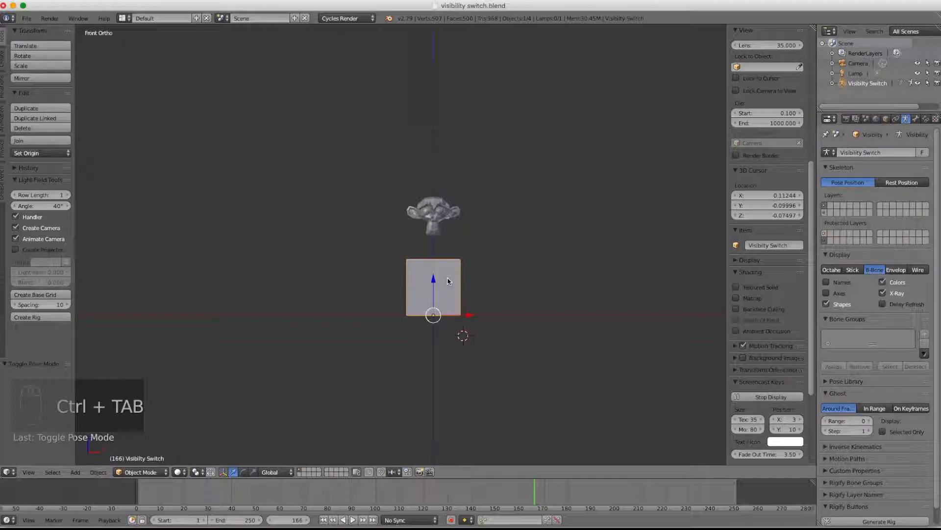
Move the Visibilty Switch armature about -0.91 along X and 0.45 along Z, away from the world origin
right_click_drag(448, 297, 204, 178)
scroll(507, 283, "down", 2)
middle_click_drag(504, 280, 440, 269, "shift")
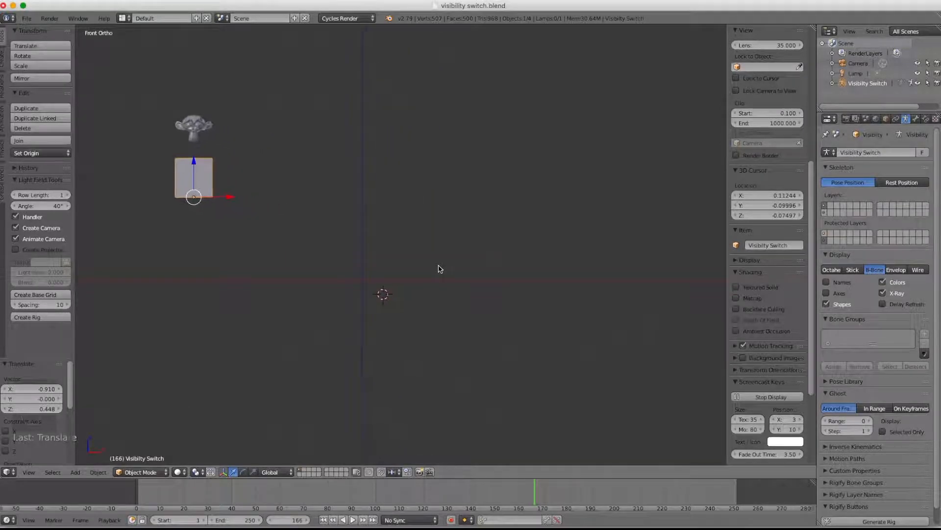
Add a cube mesh with the 3D cursor placed at about the world origin
left_click(363, 283)
key("shift+a")
mouse_move(419, 273)
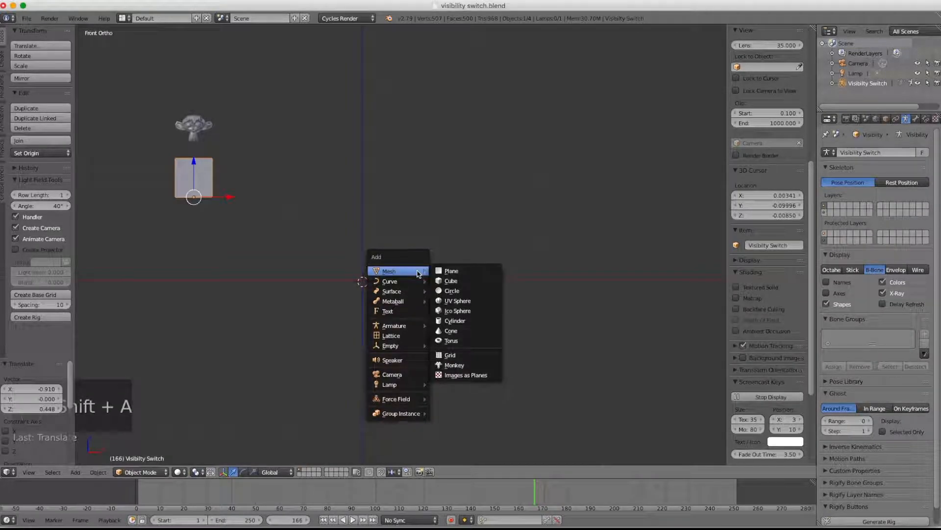
left_click(449, 281)
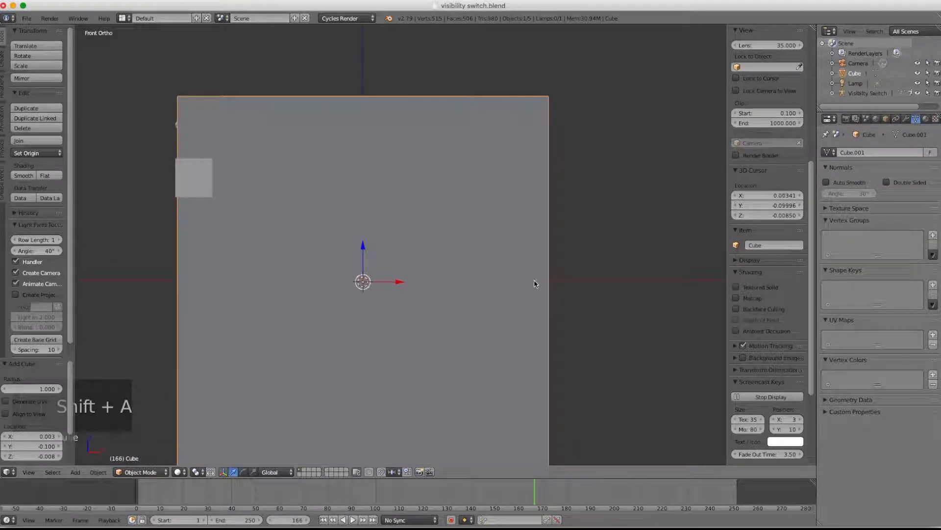
Add a UV sphere on the X axis beside the cube, at about X 2.88
scroll(534, 283, "down", 3)
scroll(535, 281, "down", 2)
middle_click_drag(525, 280, 390, 272, "shift")
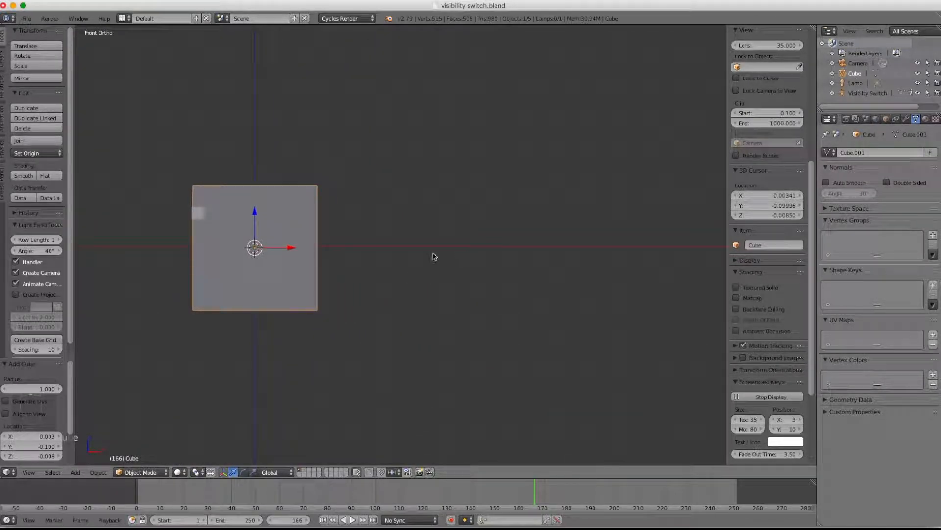
left_click(434, 253)
key("shift+a")
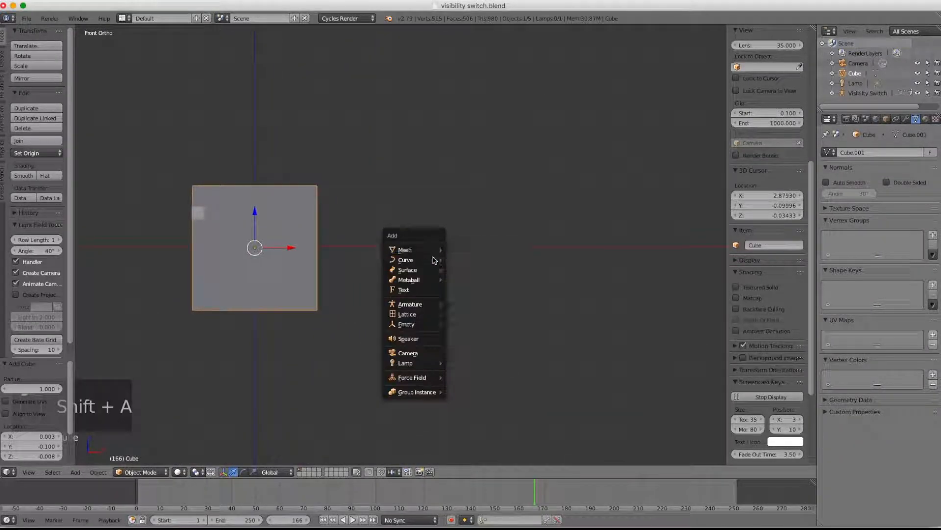
mouse_move(434, 251)
left_click(471, 280)
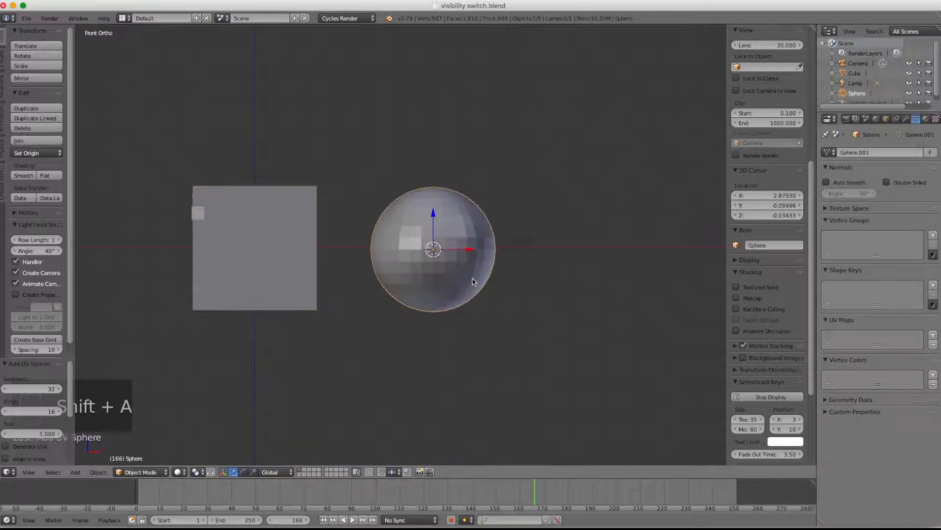
Add an ico sphere and move it about 3.07 along X, beside the UV sphere
scroll(528, 266, "down", 3)
key("shift+a")
mouse_move(539, 256)
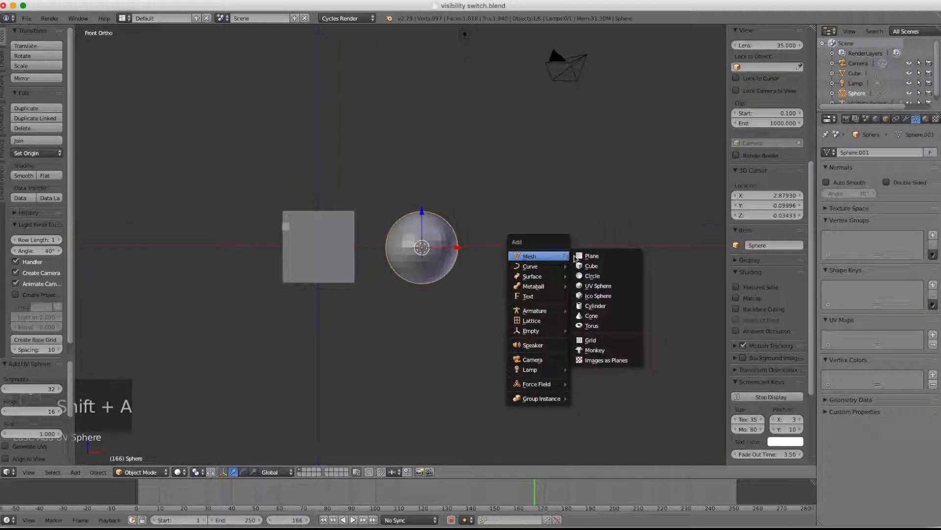
left_click(606, 295)
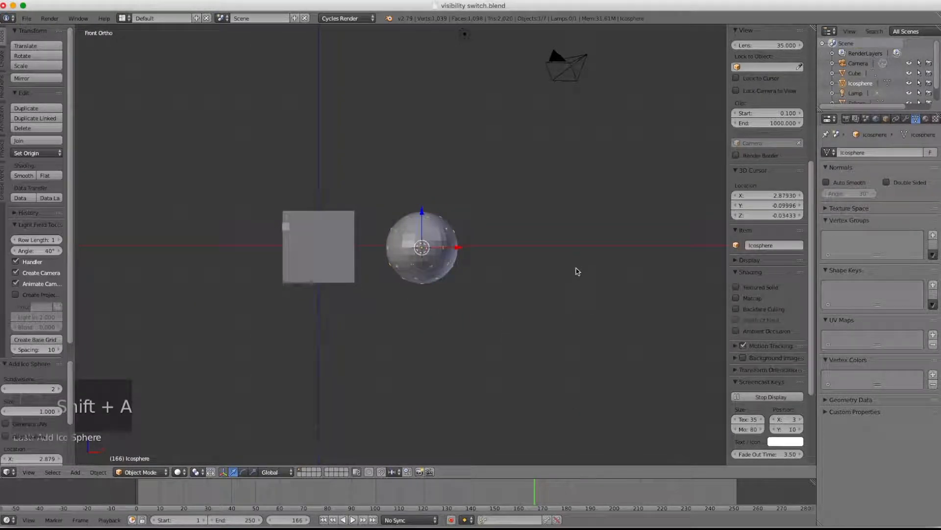
key("g")
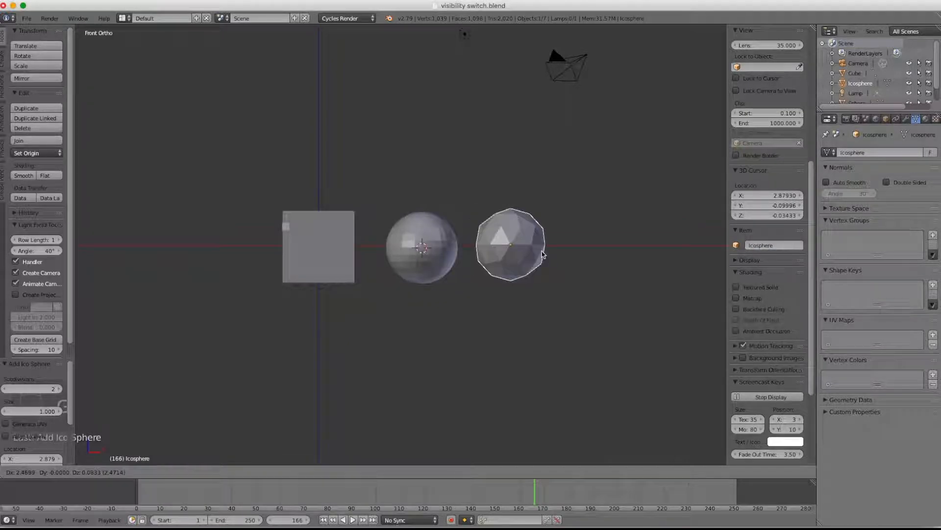
left_click(562, 255)
Add a cylinder on the X axis beside the ico sphere, at about X 8.97
middle_click_drag(605, 257, 508, 250, "shift")
left_click(509, 250)
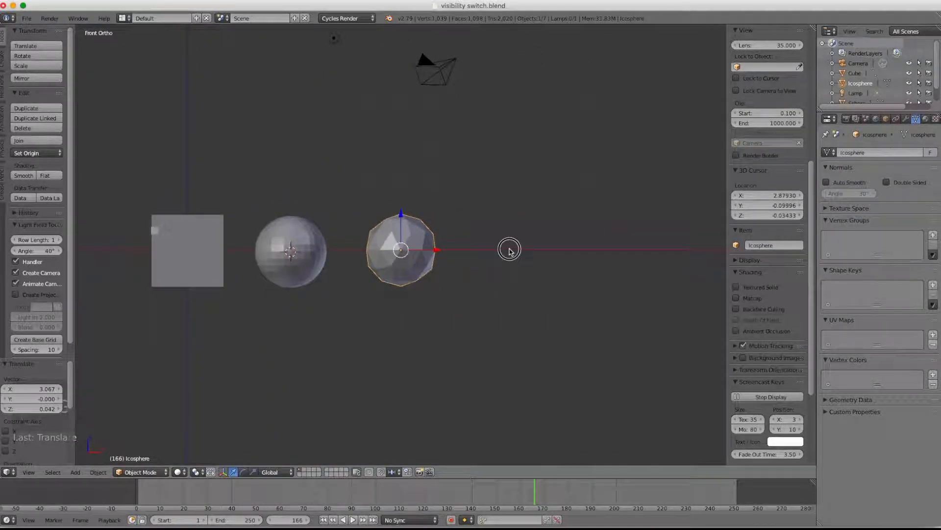
key("shift+a")
mouse_move(510, 250)
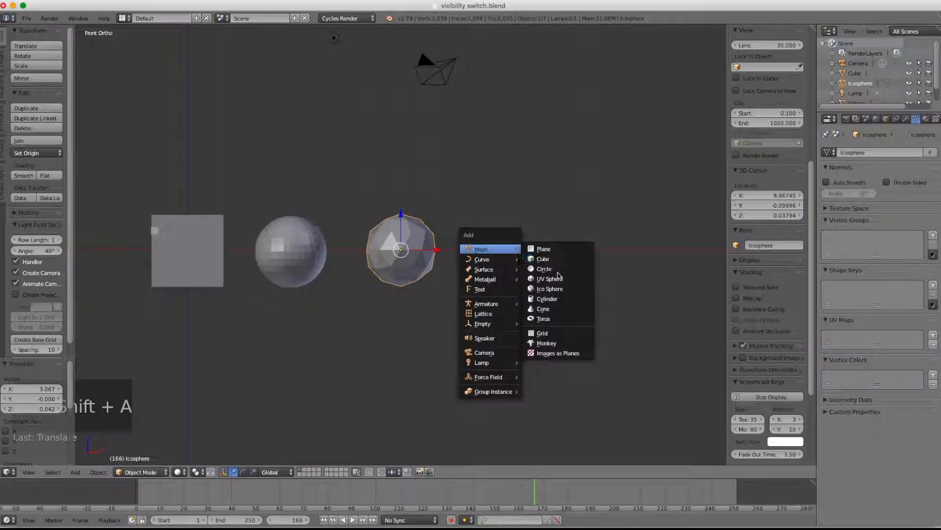
left_click(569, 300)
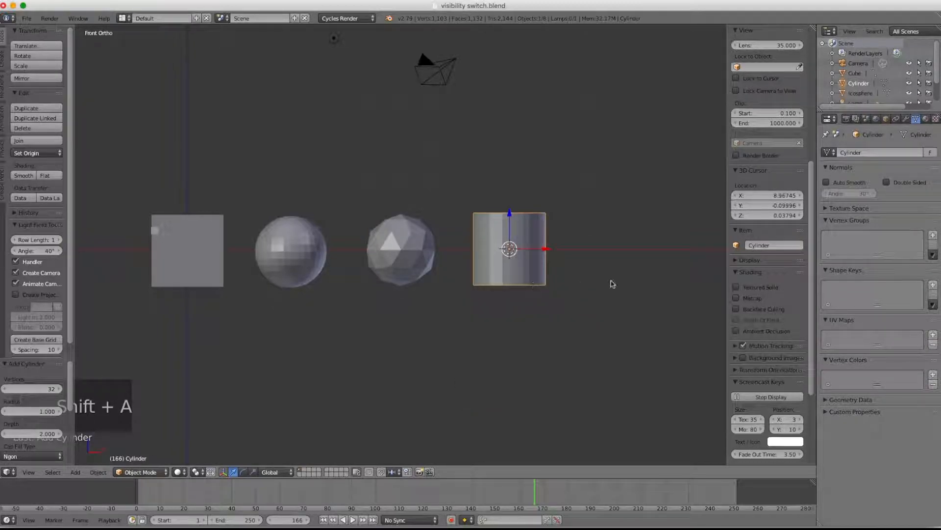
Add a second cylinder at the end of the row, at about X 12.01
left_click(619, 249)
key("shift+a")
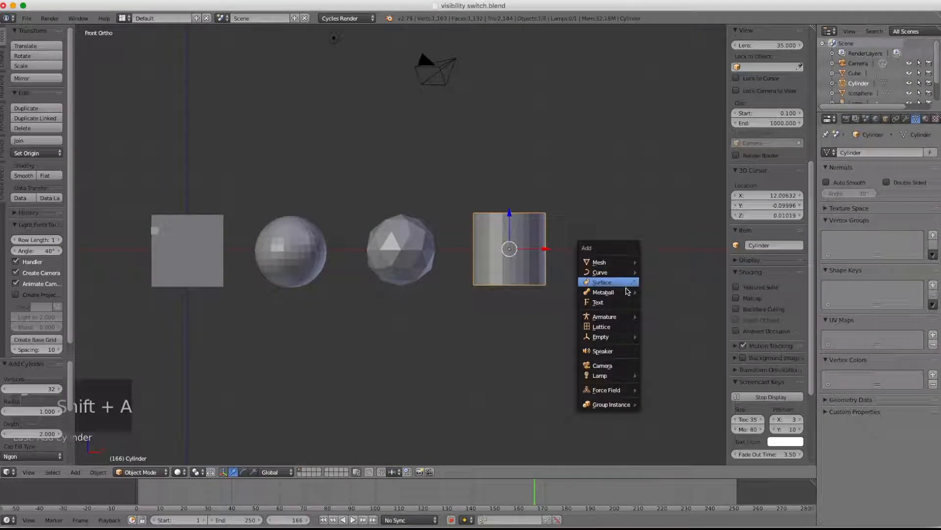
mouse_move(626, 270)
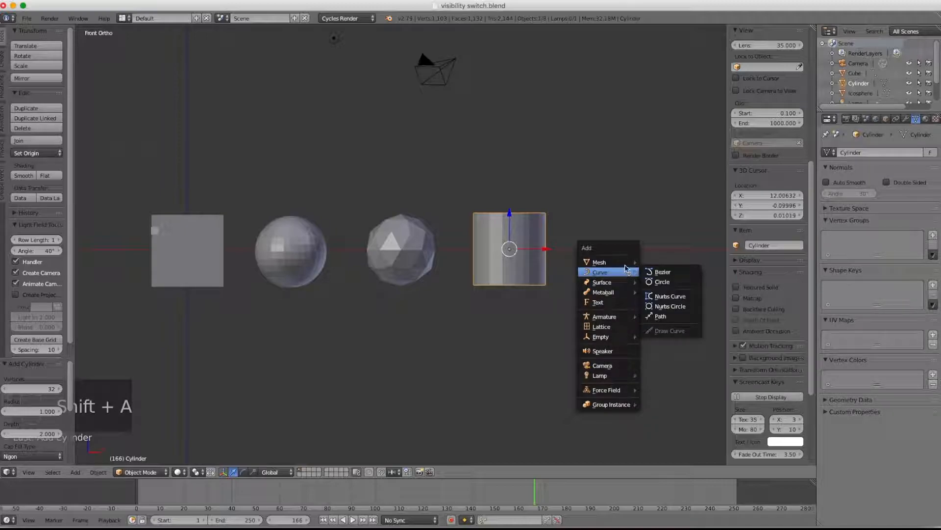
left_click(663, 312)
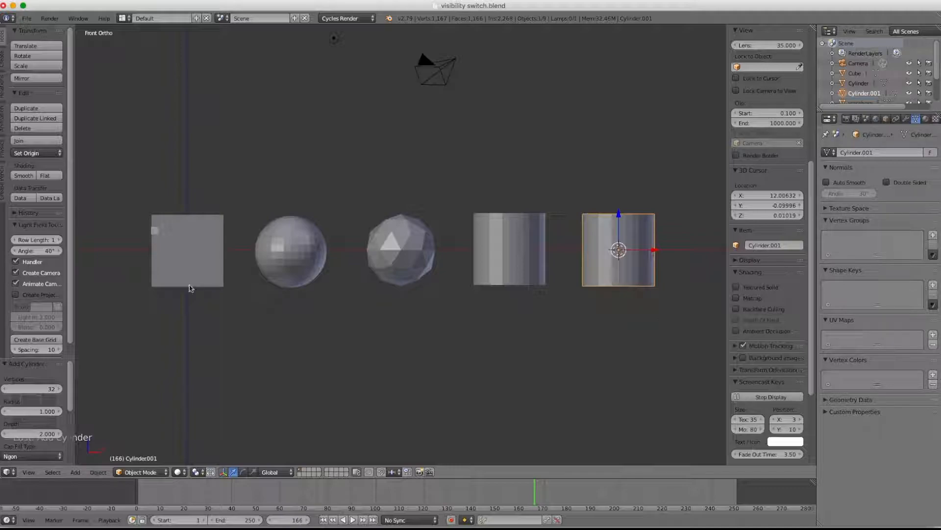
Shift the cube aside to free the Visibilty Switch armature, move the armature up, and put the cube back in the row
right_click(154, 233)
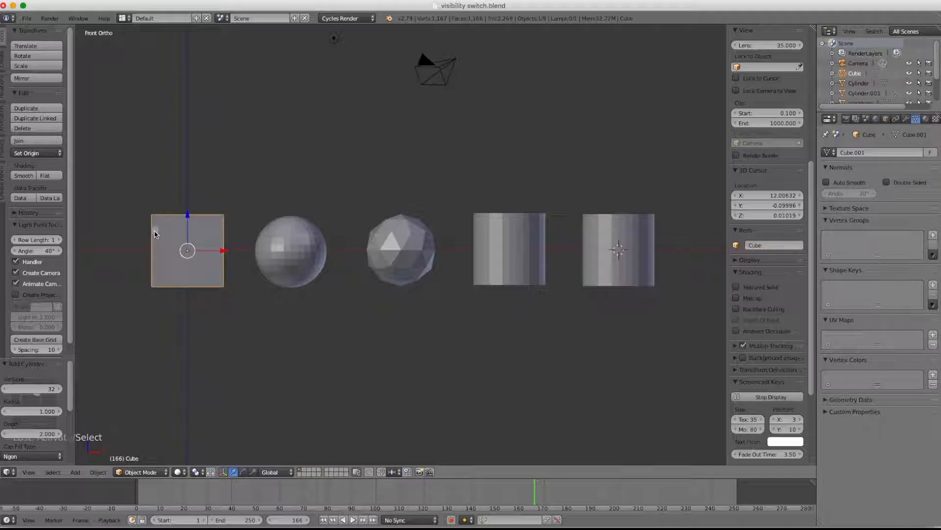
right_click(155, 234)
right_click_drag(158, 234, 181, 195)
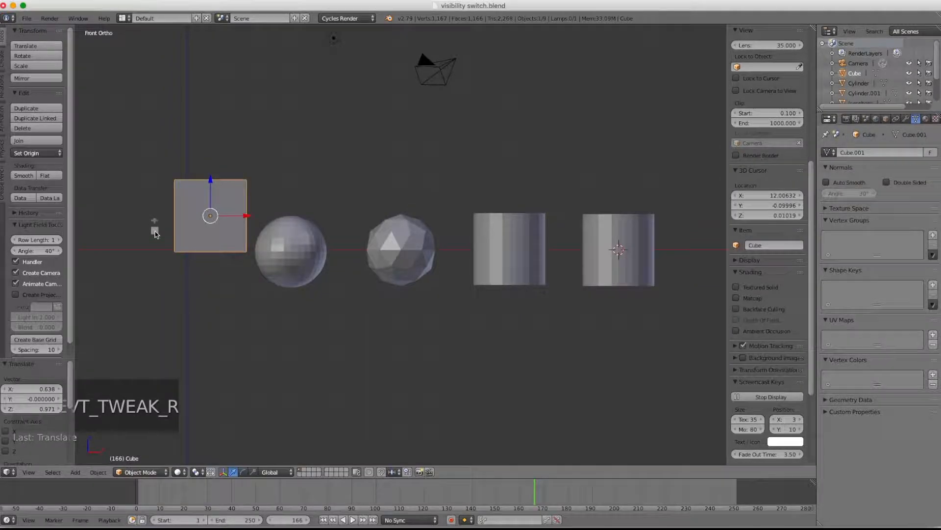
right_click_drag(155, 234, 219, 143)
right_click_drag(209, 223, 189, 246)
Move the Visibilty Switch armature about -0.86 along X and -1.09 along Z so it sits just above the cube
scroll(218, 152, "up", 3)
scroll(219, 152, "left", 3)
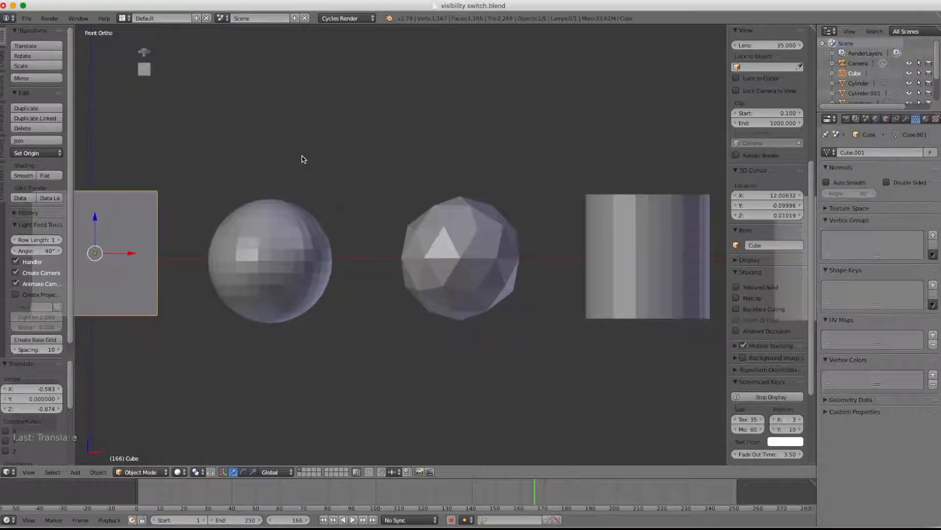
scroll(303, 159, "down", 2)
right_click(235, 144)
right_click_drag(236, 148, 198, 187)
key("ctrl+space")
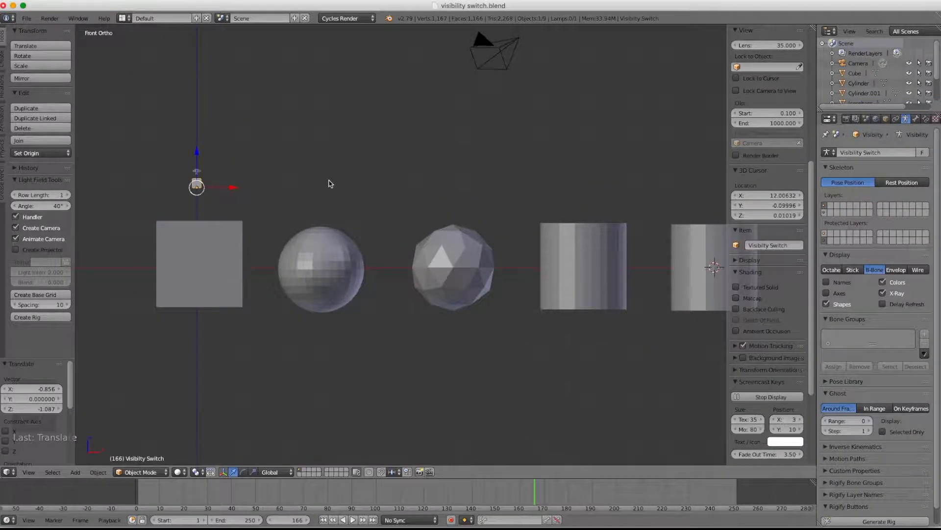
Select the armature and monkey above the cube together and duplicate them about 2.80 along X, above the UV sphere
scroll(314, 184, "down", 1)
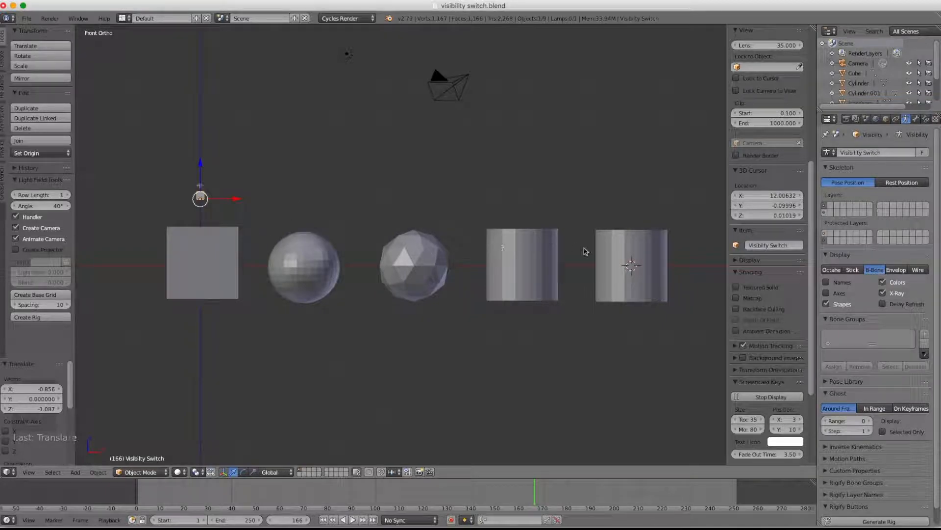
left_click(212, 214)
key("b")
left_click_drag(223, 210, 192, 179)
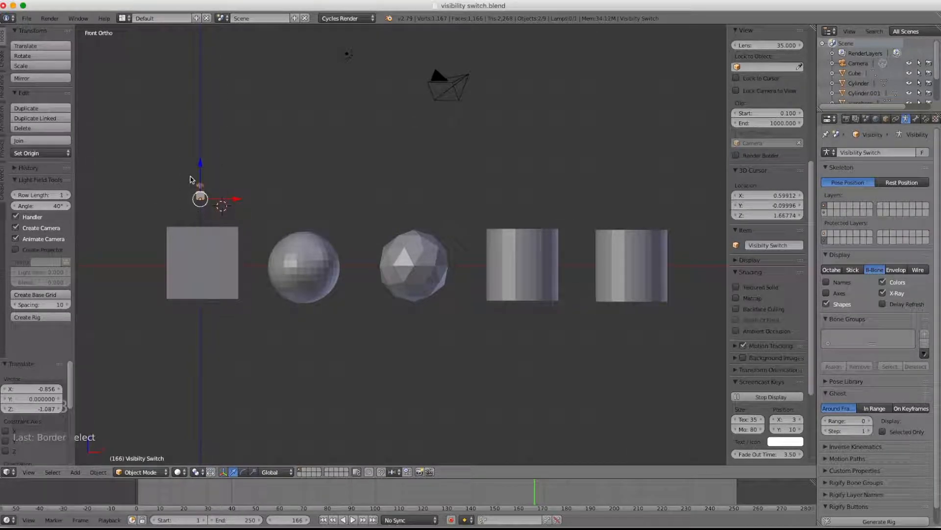
scroll(192, 181, "up", 3)
middle_click_drag(143, 185, 485, 297, "shift")
scroll(378, 181, "up", 6)
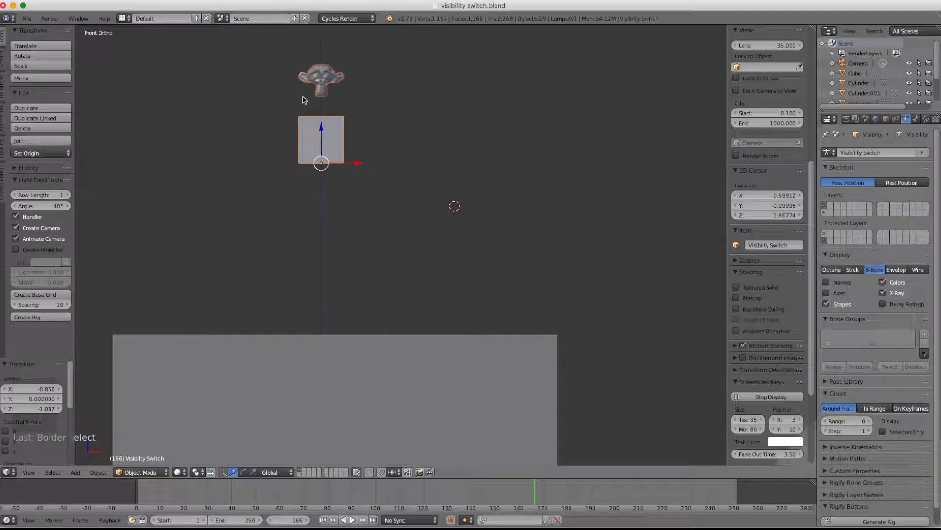
left_click(334, 125)
left_click(260, 213)
scroll(531, 177, "down", 3)
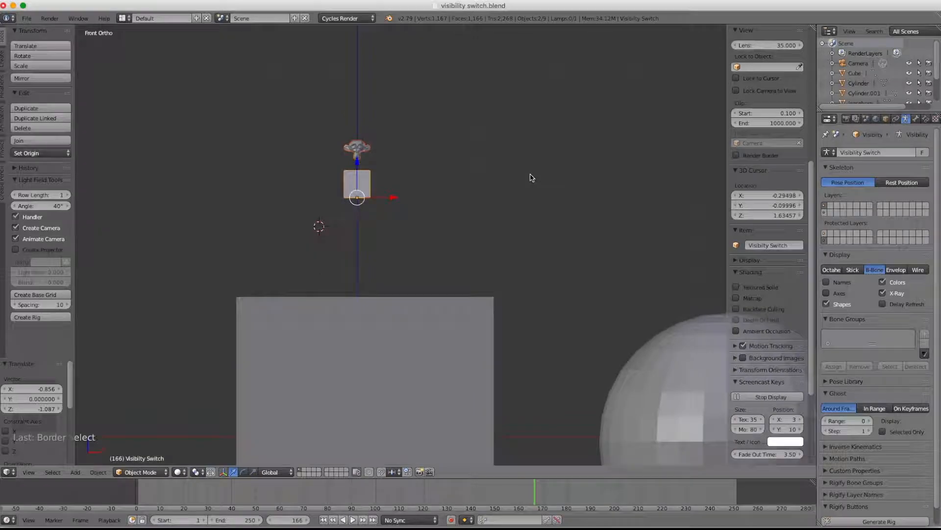
scroll(479, 193, "down", 2, "ctrl")
key("shift+d")
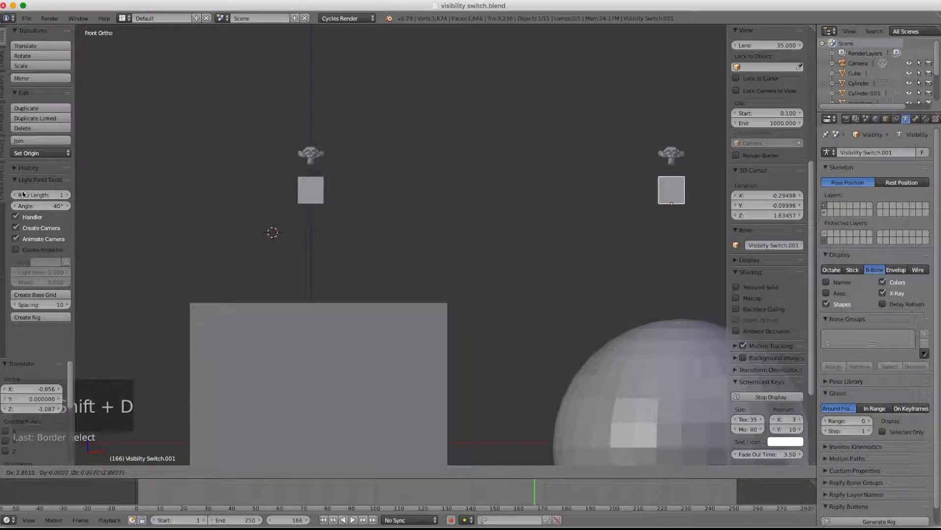
left_click(354, 226)
Duplicate the armature and monkey pair about 3.14 along X, above the ico sphere
scroll(354, 227, "down", 5)
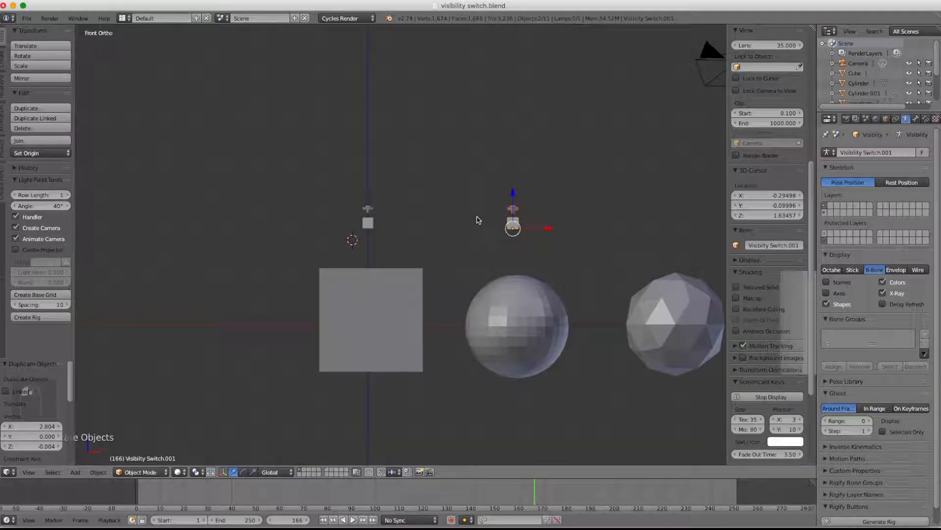
scroll(349, 223, "down", 3, "ctrl")
key("shift+d")
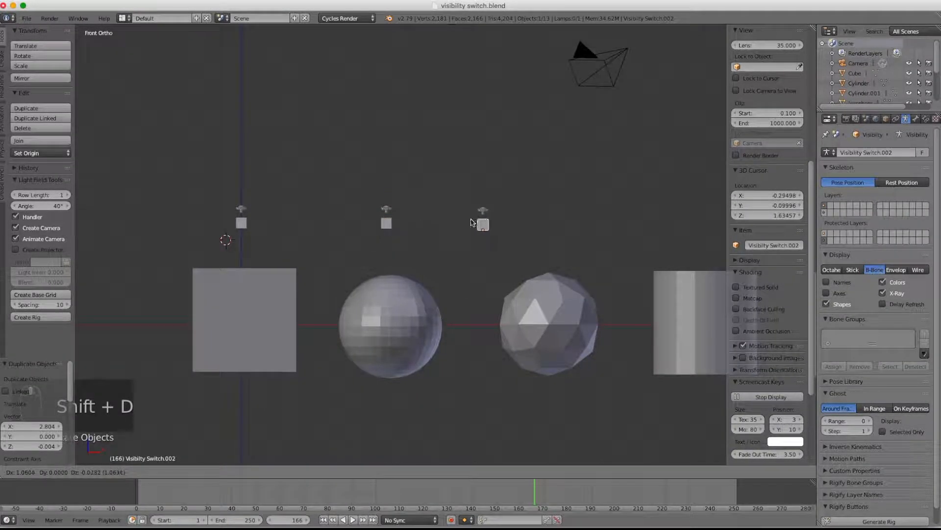
left_click(511, 223)
Duplicate the armature and monkey pair twice more, about 2.96 and then 3.15 along X, above the two cylinders
scroll(407, 230, "down", 2)
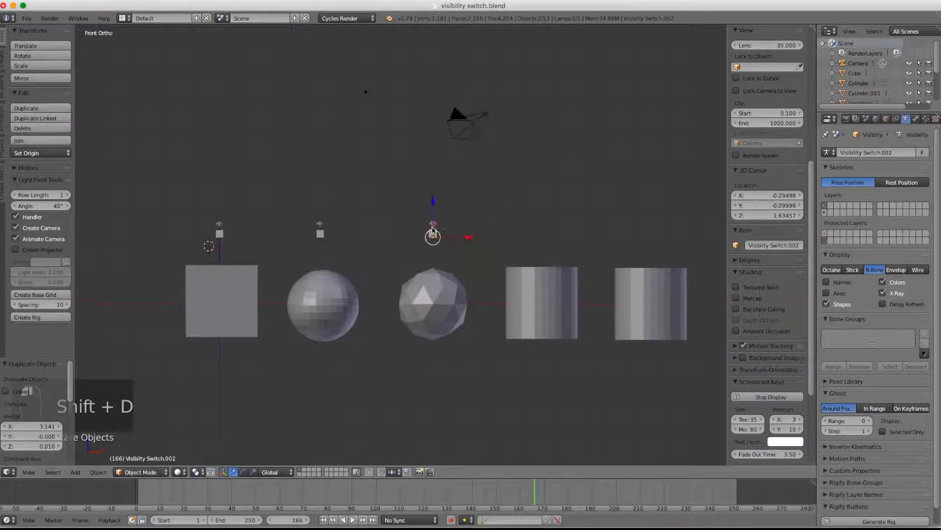
scroll(409, 232, "down", 3, "ctrl")
key("shift+d")
left_click(514, 230)
key("shift+d")
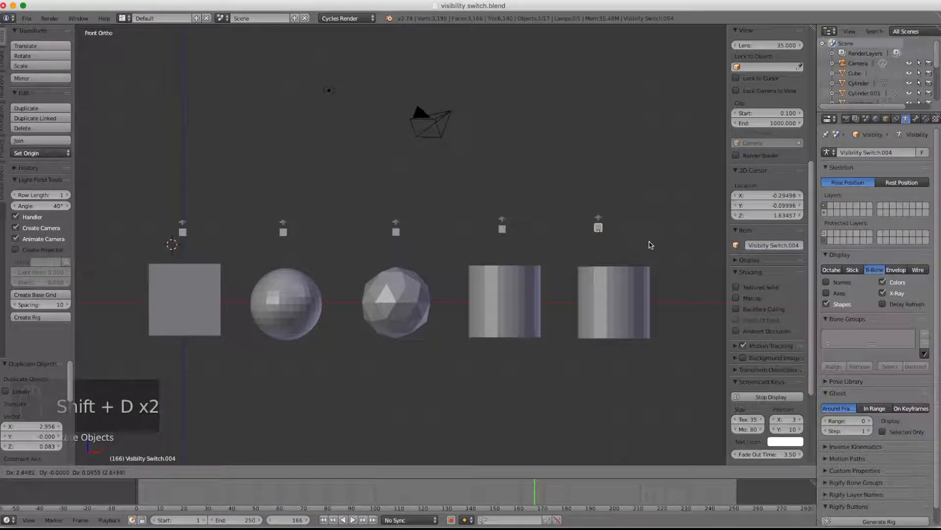
left_click(664, 248)
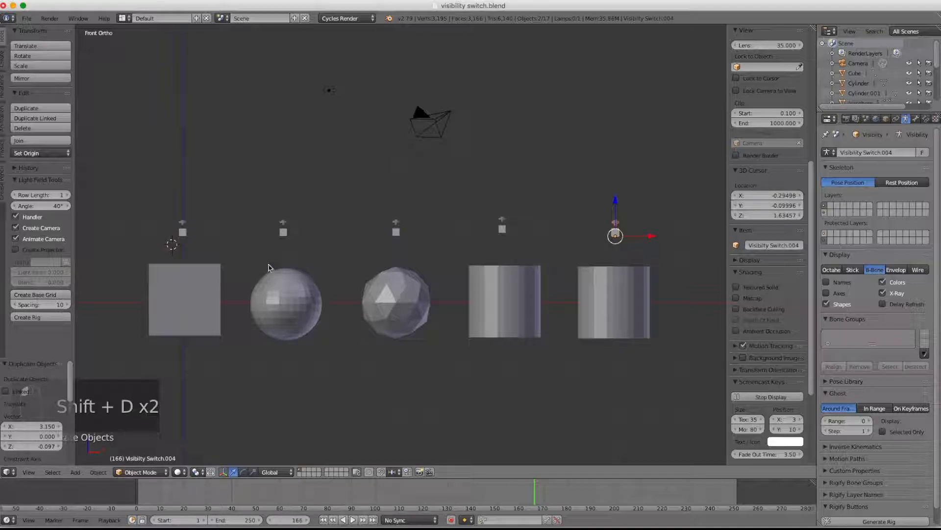
Move the Visibilty Switch armature above the cube about 0.03 along X and -0.04 along Z
scroll(268, 267, "up", 3)
middle_click_drag(193, 248, 602, 194, "shift")
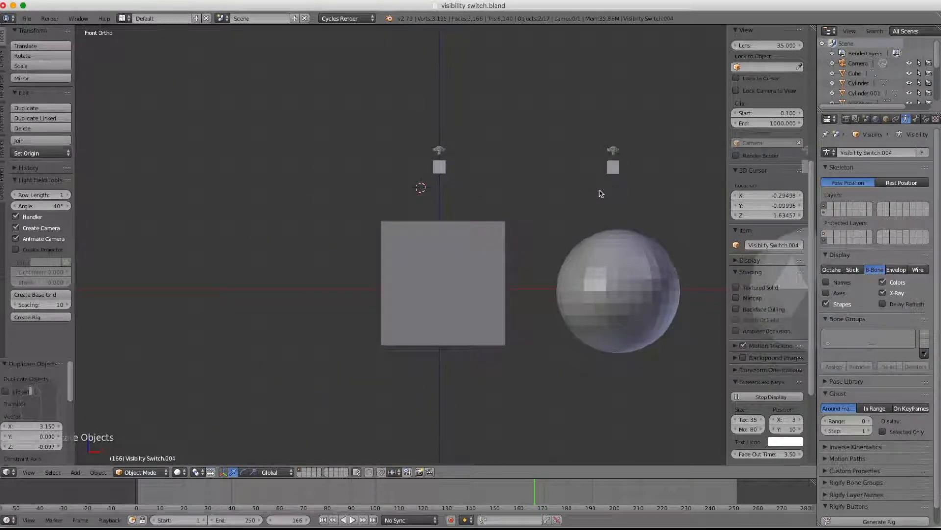
scroll(488, 231, "up", 3)
middle_click_drag(490, 196, 463, 193, "shift")
right_click(450, 249)
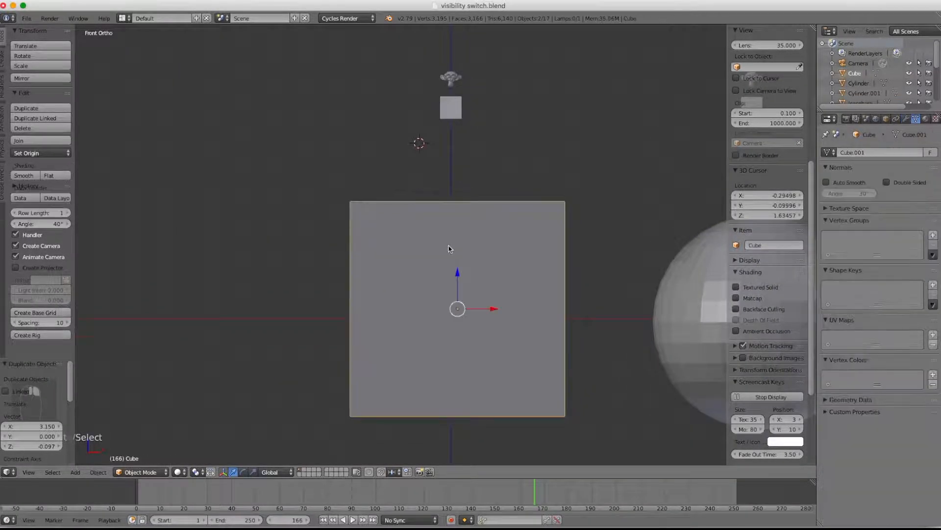
right_click(447, 101)
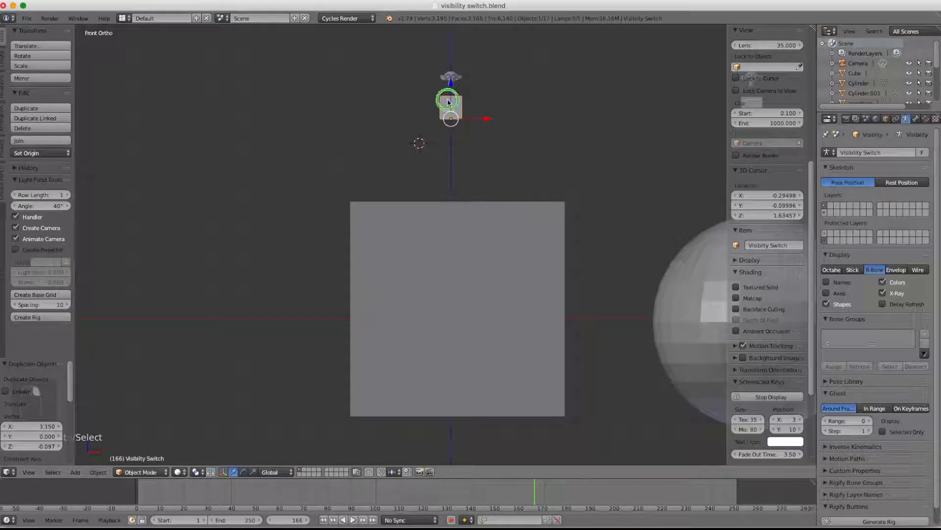
key("g")
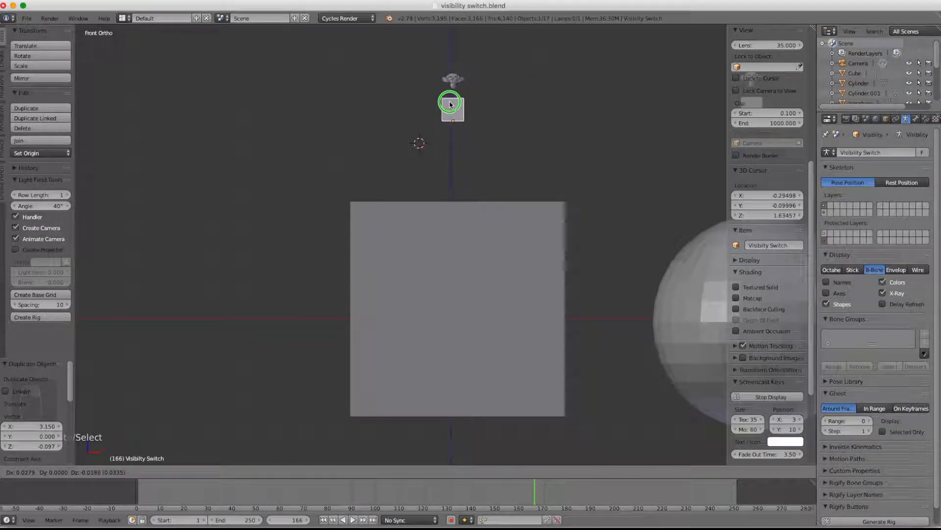
left_click(451, 104)
Enter Pose Mode on the armature above the cube and slide its Switch bone to test the control
key("ctrl+Tab")
right_click_drag(450, 104, 432, 111)
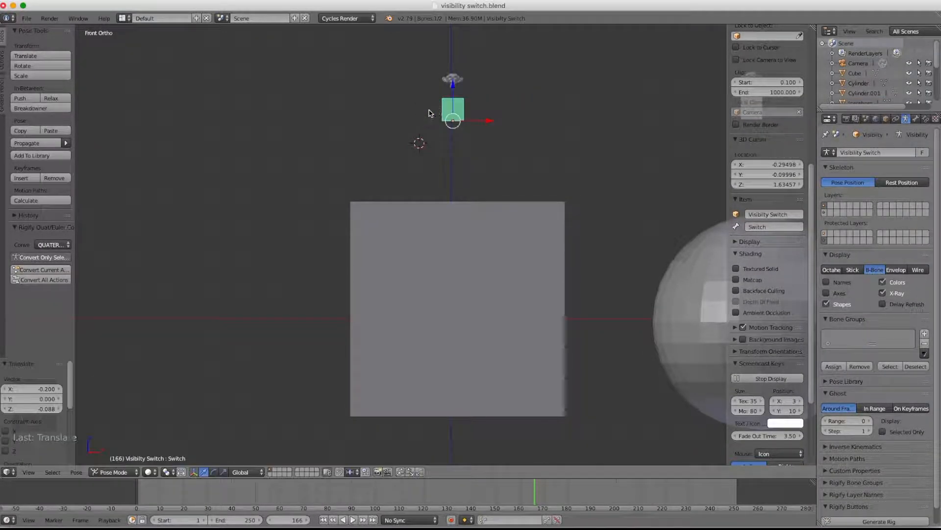
Enlarge the outliner, expand the Visibilty Switch armature and copy the driver from Suzanne's viewport visibility
right_click(444, 284)
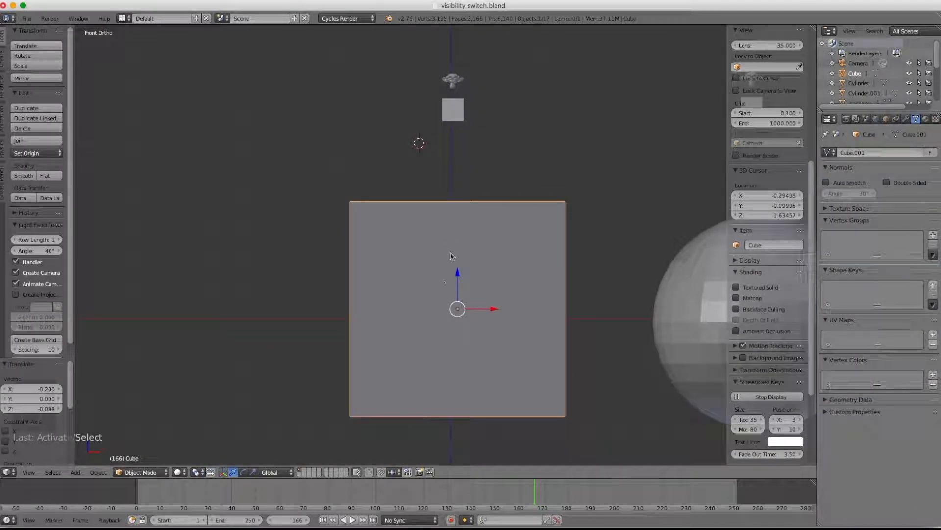
right_click(454, 82)
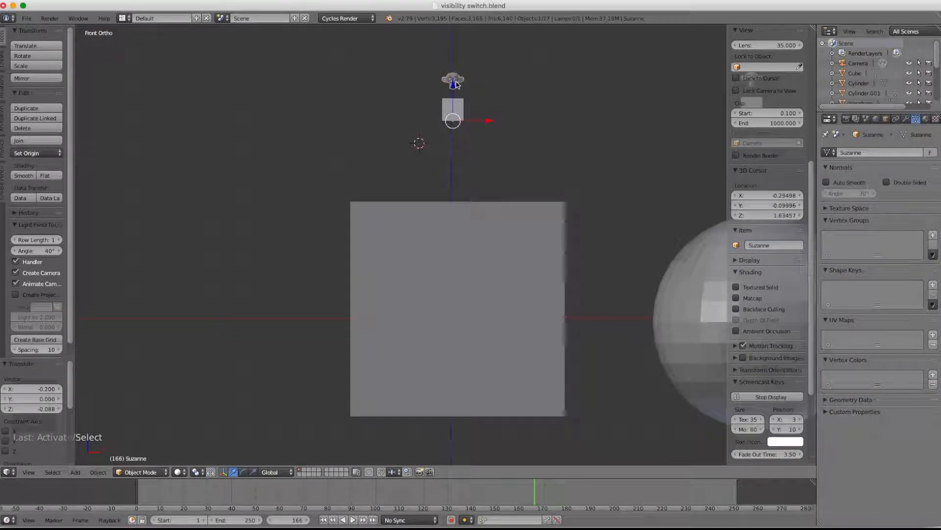
left_click_drag(817, 120, 810, 268)
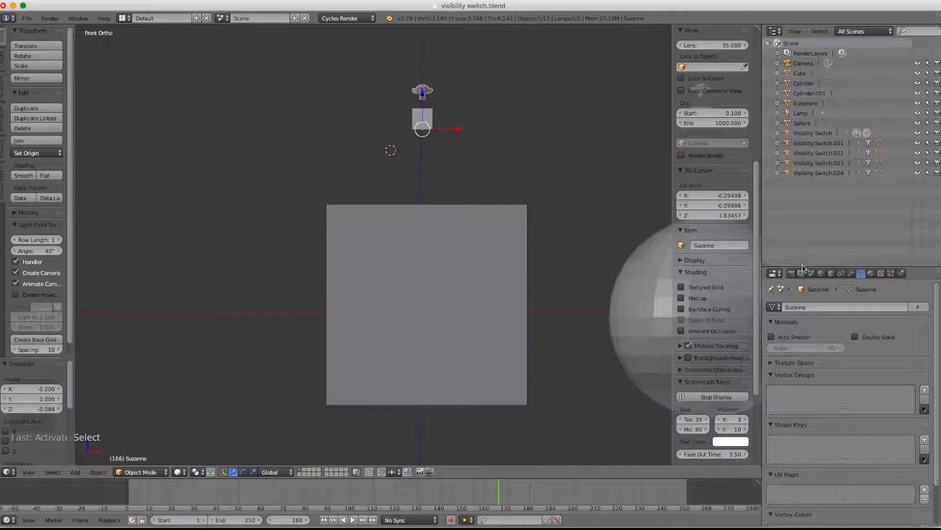
left_click(812, 133)
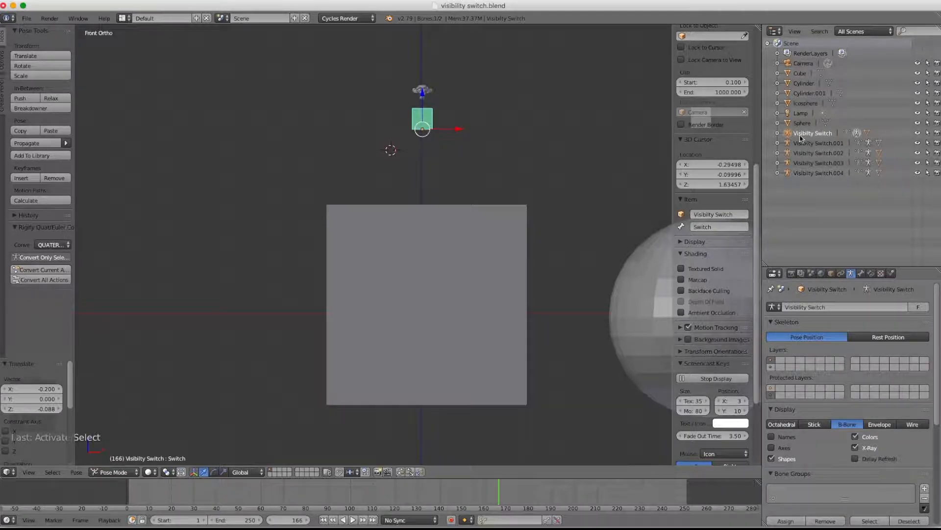
left_click(778, 133)
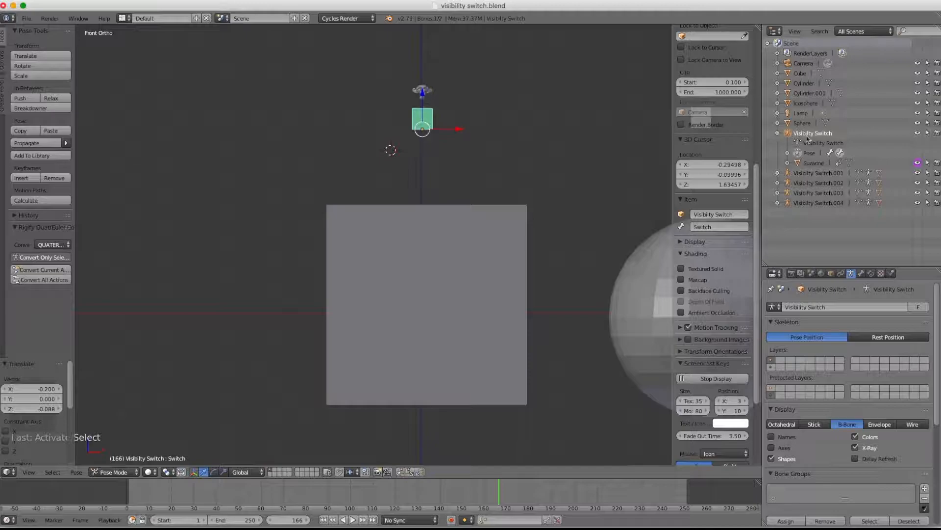
left_click(813, 164)
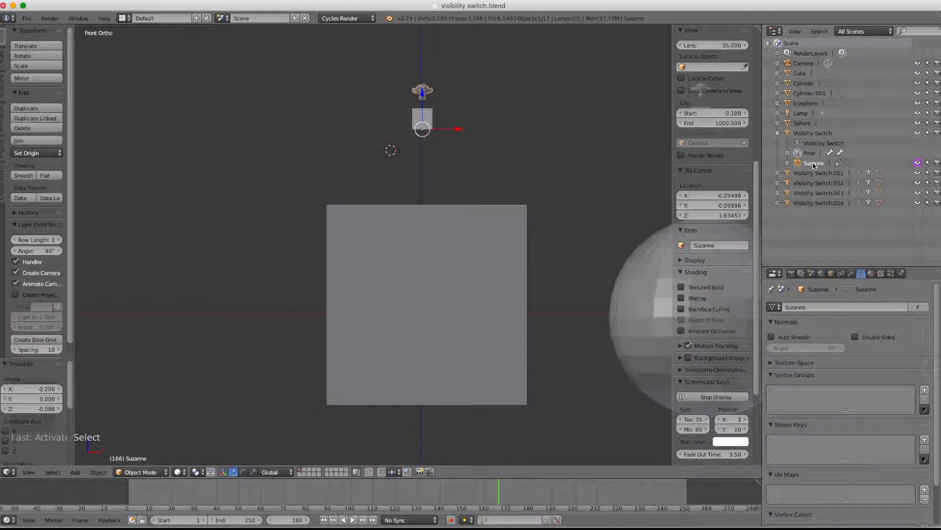
right_click(919, 166)
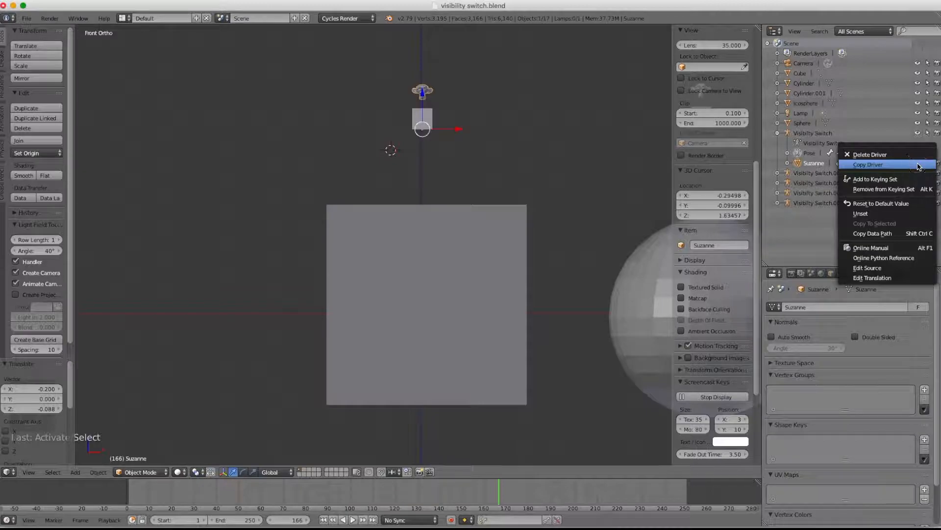
left_click(918, 166)
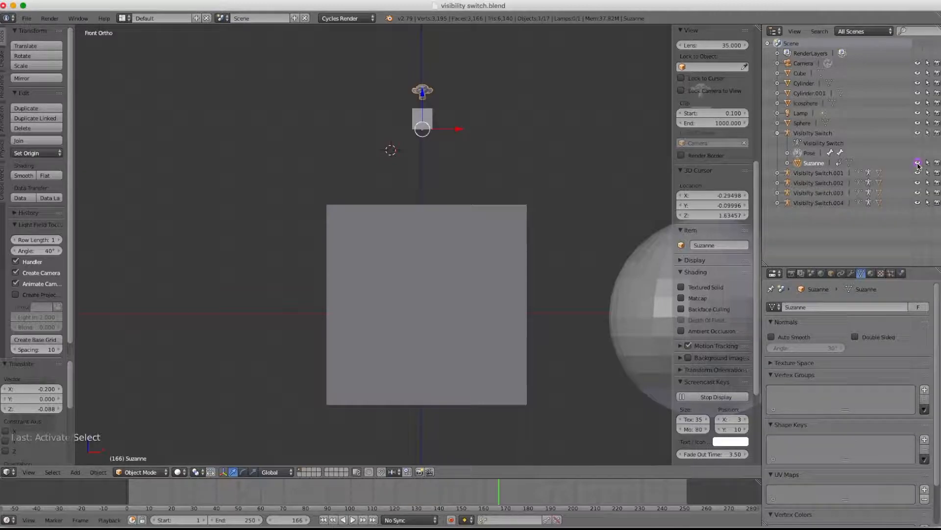
Toggle the Cube's viewport visibility to check it, leave it visible and paste the copied driver onto it
left_click(802, 74)
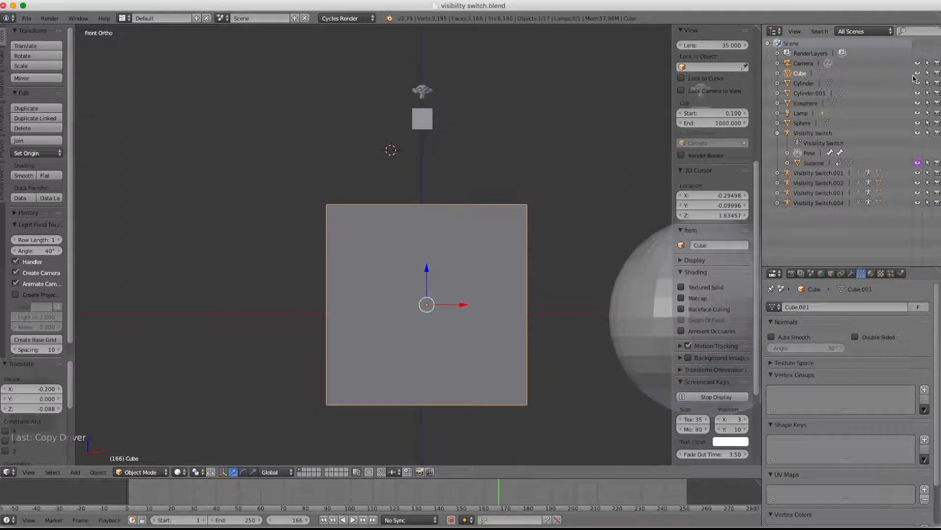
left_click(918, 73)
left_click(918, 73)
left_click(917, 74)
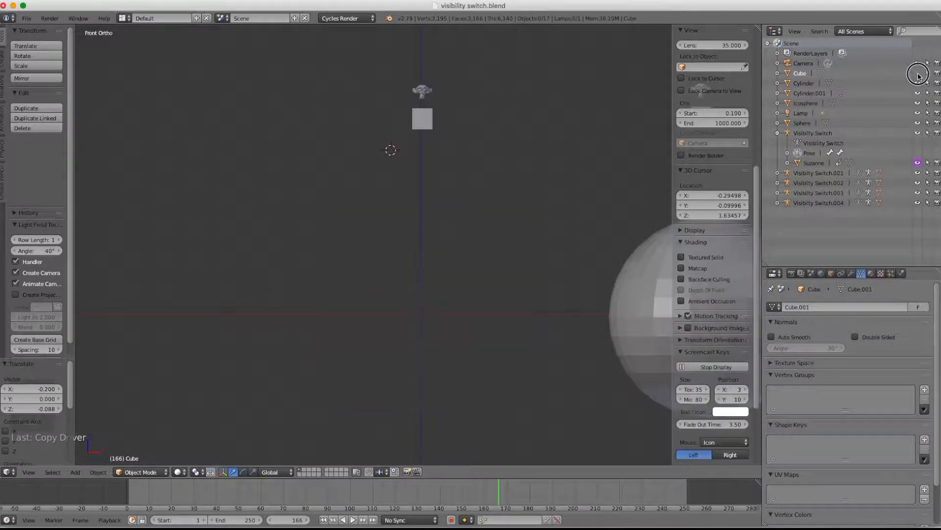
left_click(918, 73)
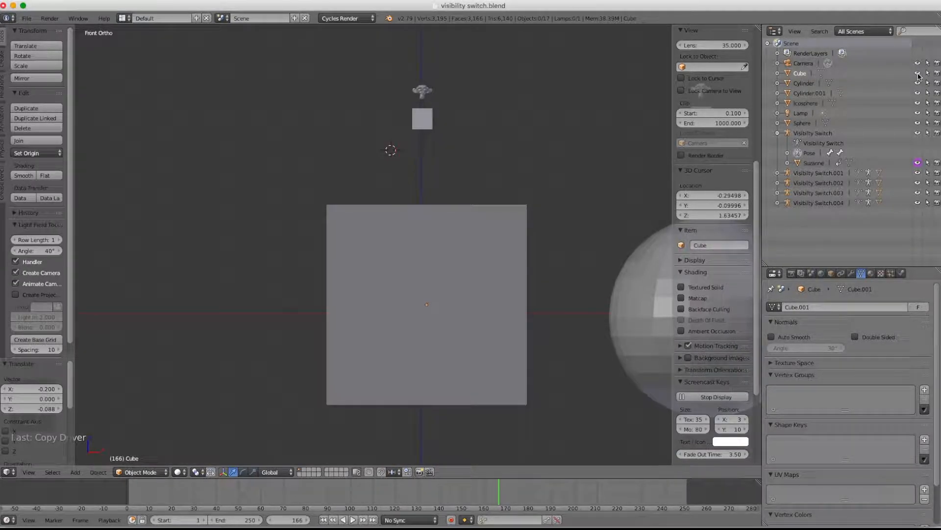
right_click(919, 76)
mouse_move(919, 76)
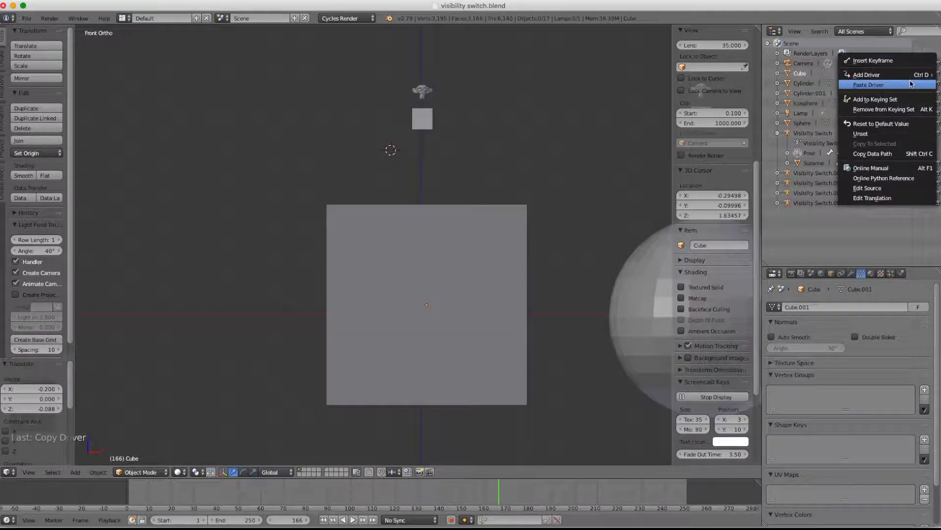
left_click(911, 85)
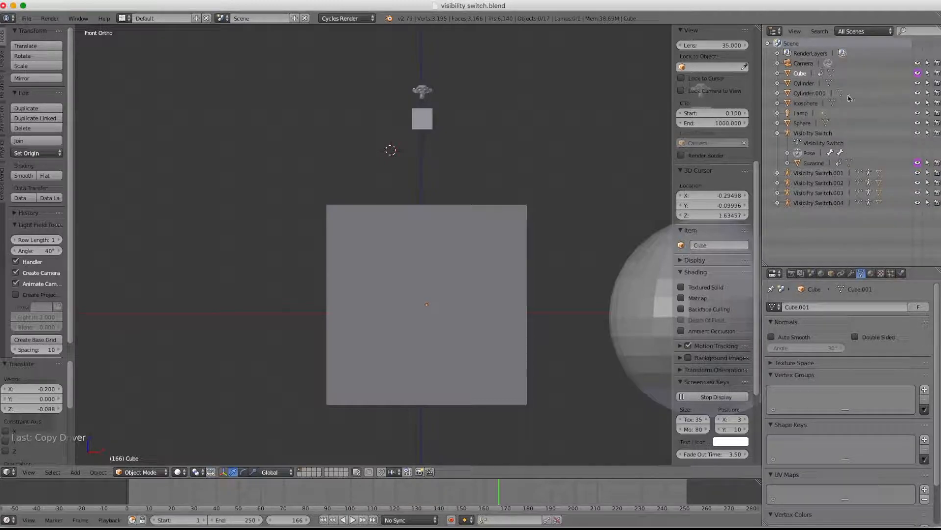
Slide the Switch bone above the cube back and forth along X to test the cube's visibility
left_click(431, 121)
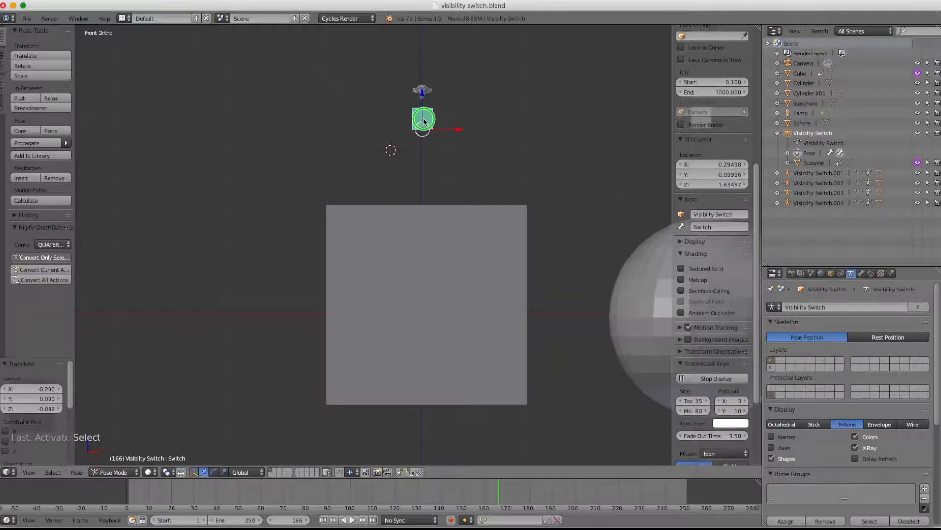
key("g")
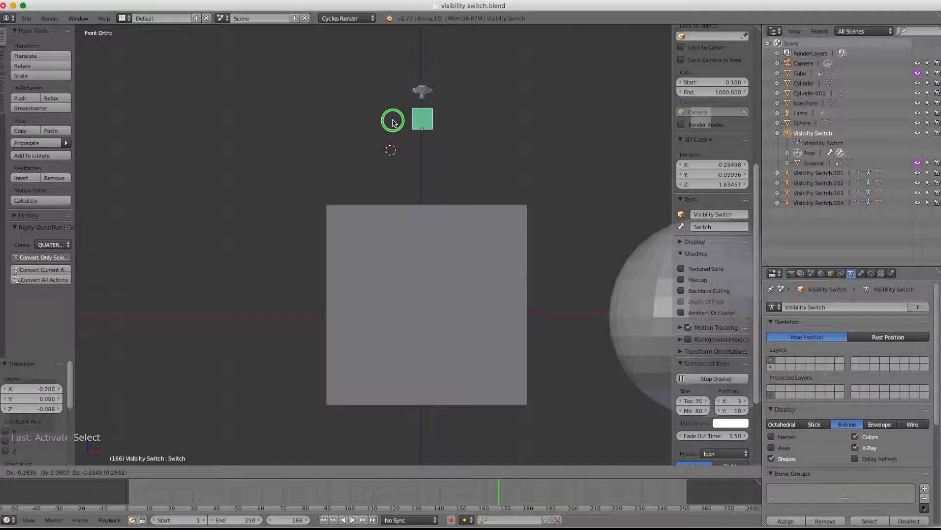
left_click(375, 118)
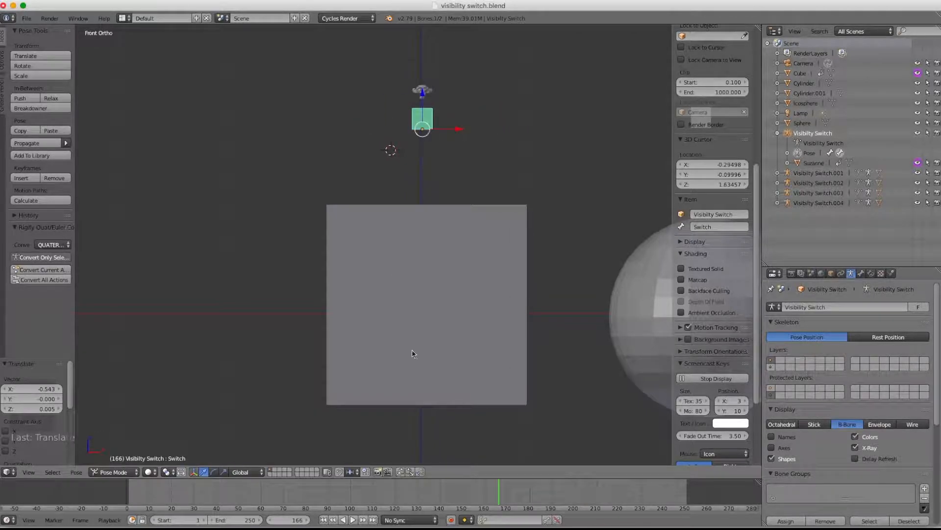
left_click(414, 350)
left_click_drag(421, 119, 499, 115)
left_click_drag(440, 121, 385, 118)
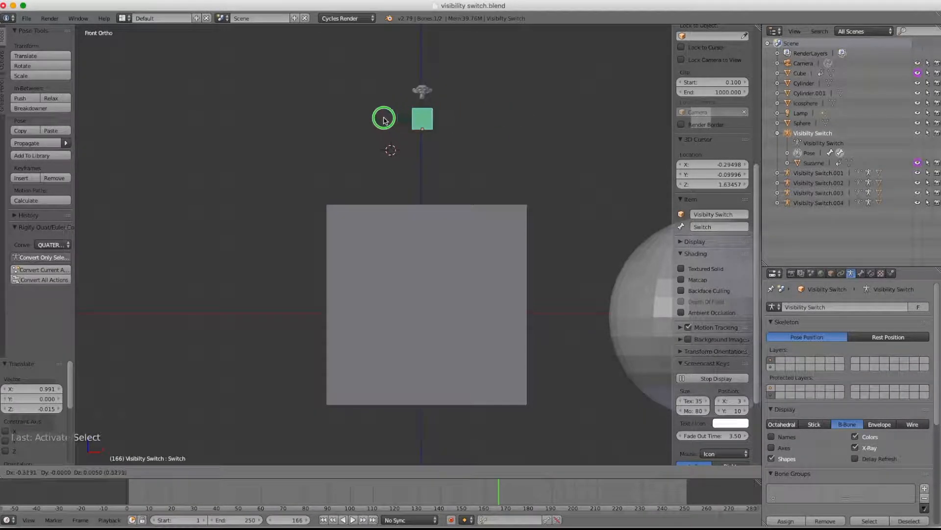
Select the cube and change to the Animation screen layout to inspect its visibility driver
left_click(398, 352)
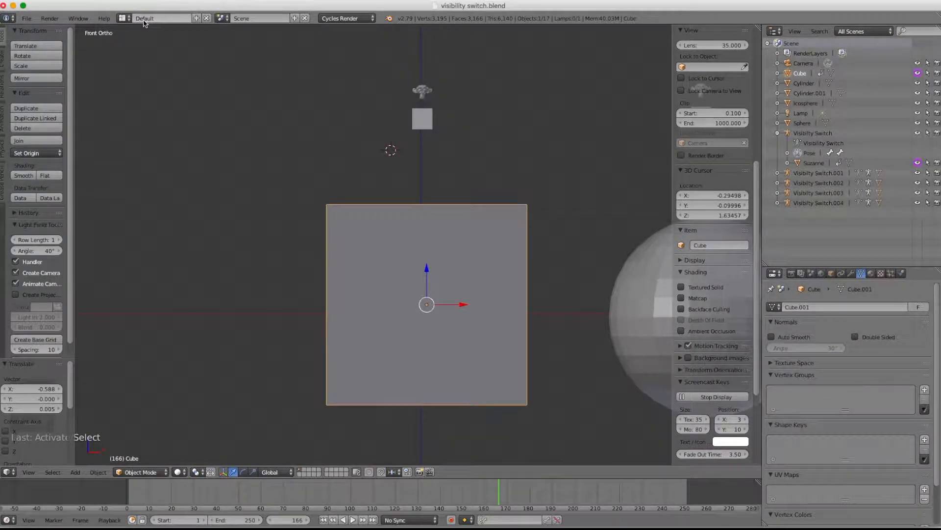
left_click(123, 18)
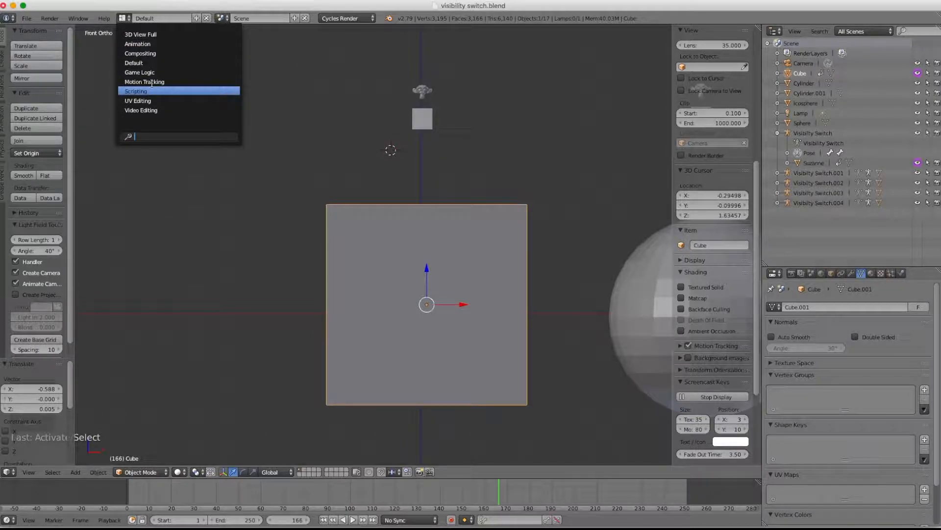
left_click(155, 45)
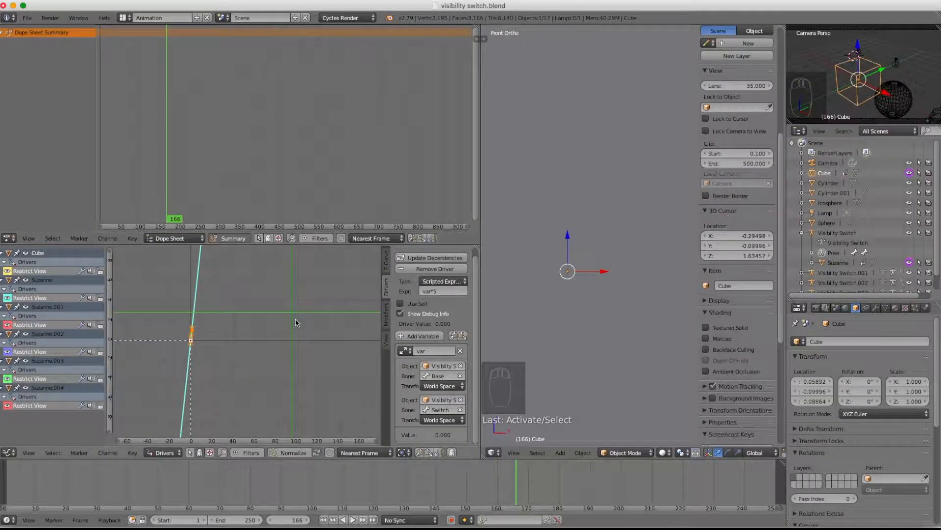
scroll(555, 275, "down", 5)
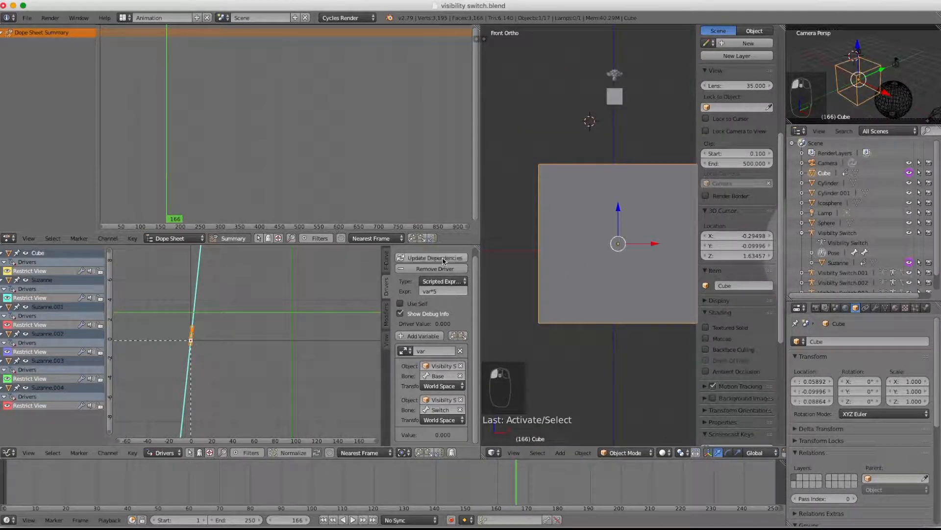
Test the Switch bone again in the viewport, alternating the selection between the bone and the cube
left_click_drag(610, 95, 567, 108)
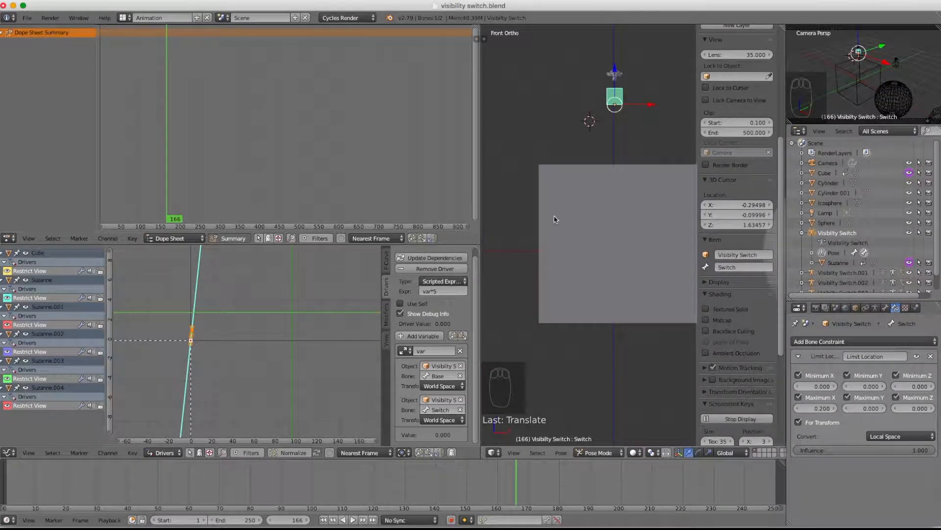
left_click(582, 215)
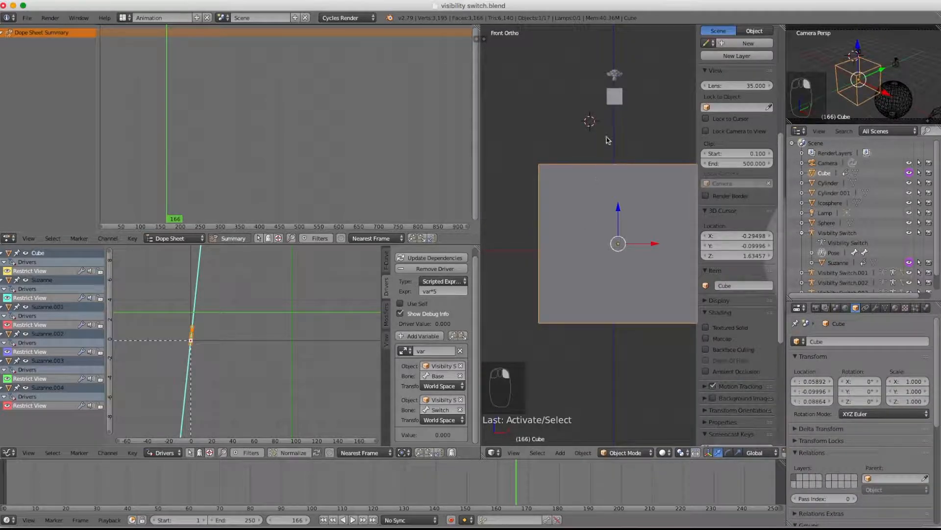
left_click(615, 94)
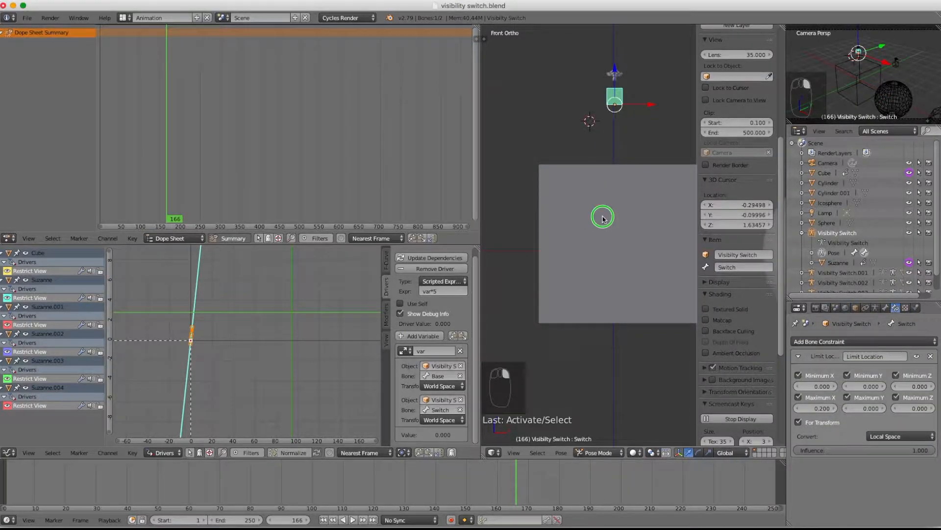
left_click(602, 218)
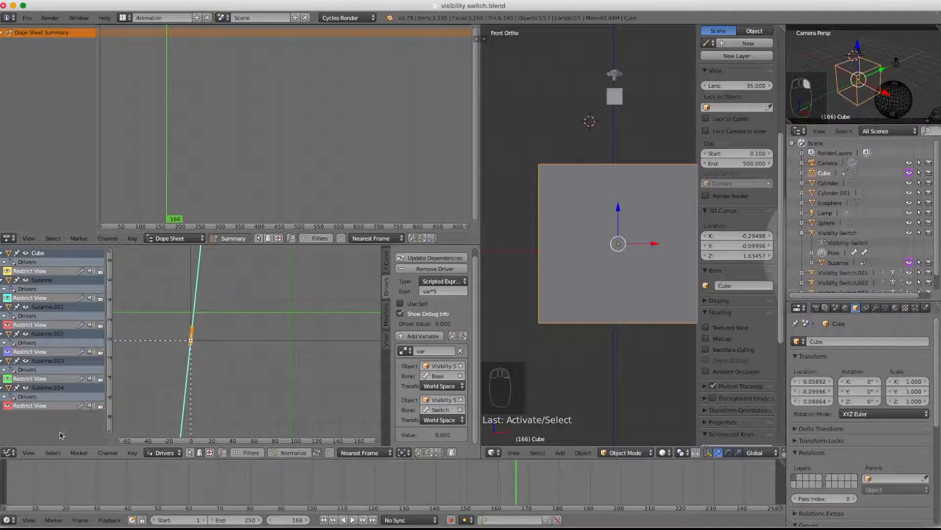
Select the Cube's Restrict View driver channel and examine its expression and bone variables
left_click(572, 281)
left_click(48, 255)
left_click(42, 273)
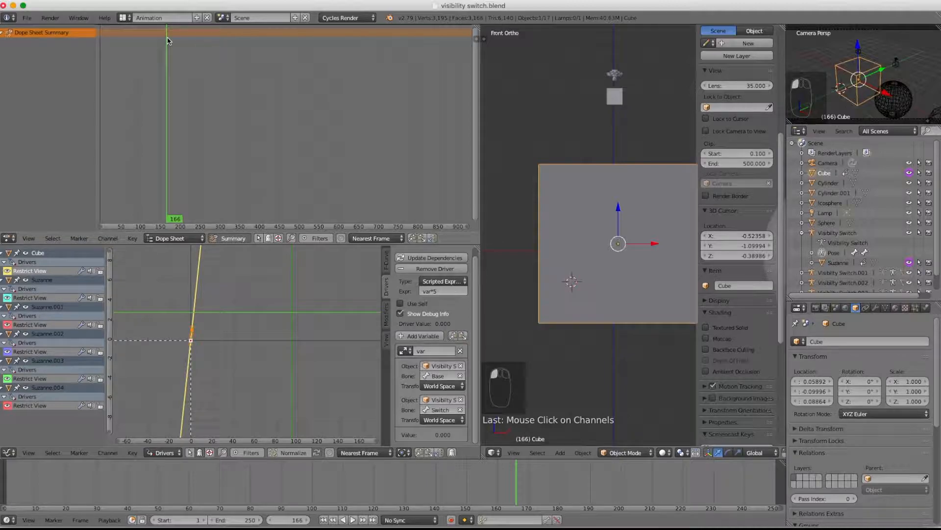
Return to the Default screen layout and select the UV sphere beside the cube
left_click(125, 18)
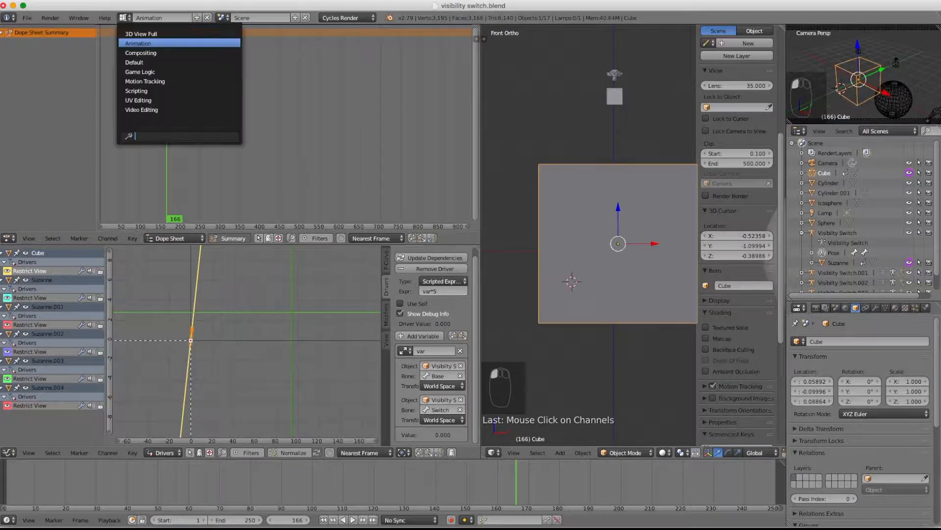
left_click(140, 63)
scroll(527, 190, "down", 6)
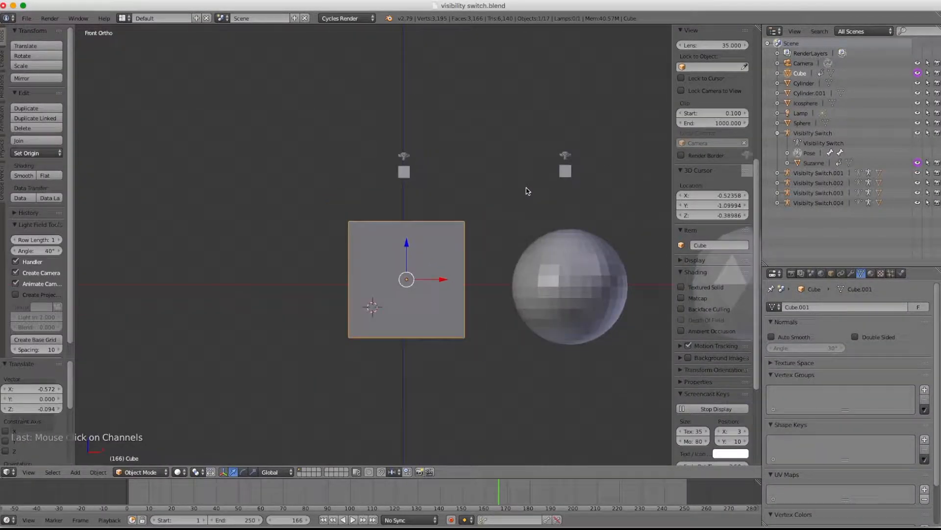
middle_click_drag(511, 191, 460, 188, "shift")
scroll(448, 223, "up", 3)
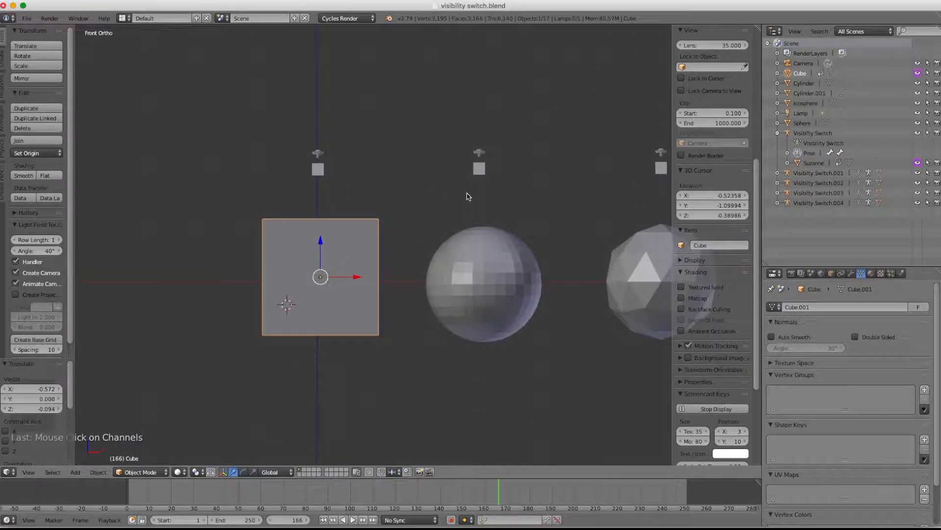
right_click(491, 258)
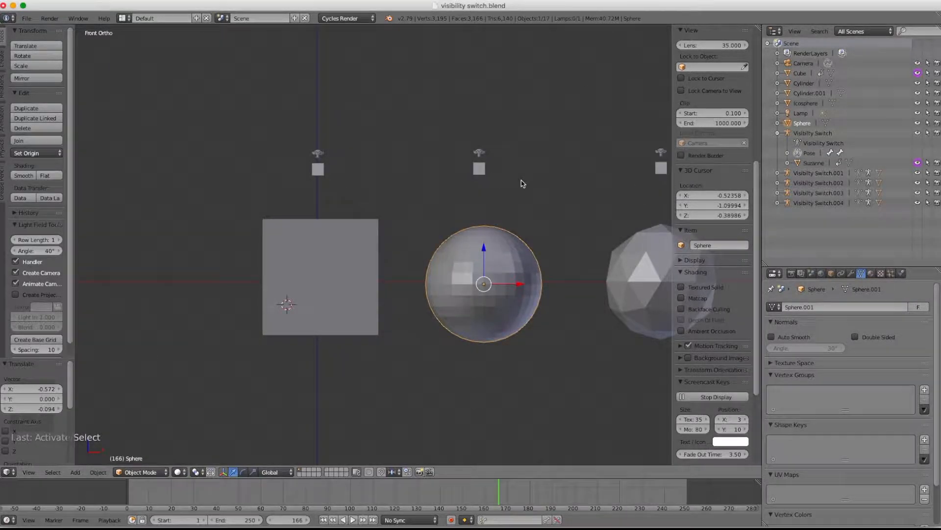
Copy the viewport visibility driver of Suzanne.001, the monkey mesh in the switch armature above the sphere
middle_click_drag(522, 182, 487, 179, "shift")
right_click(454, 165)
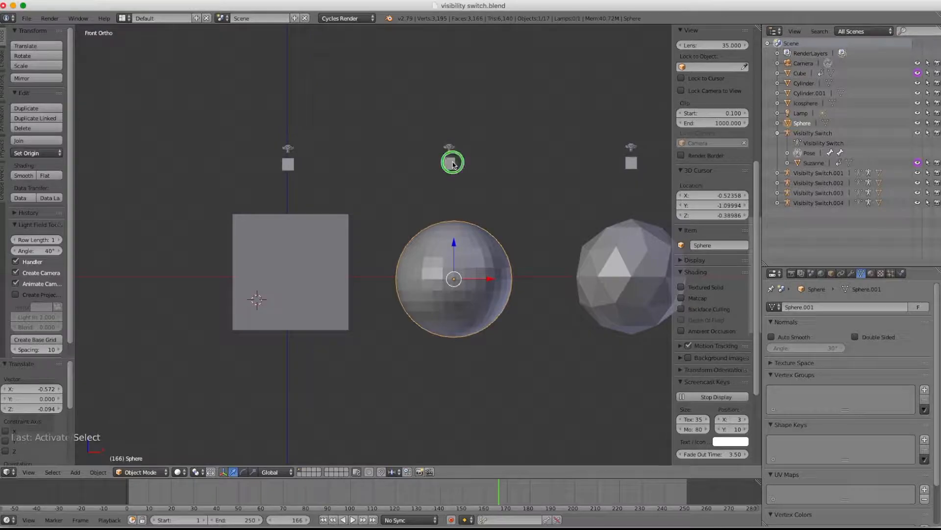
right_click(459, 262)
right_click(452, 156)
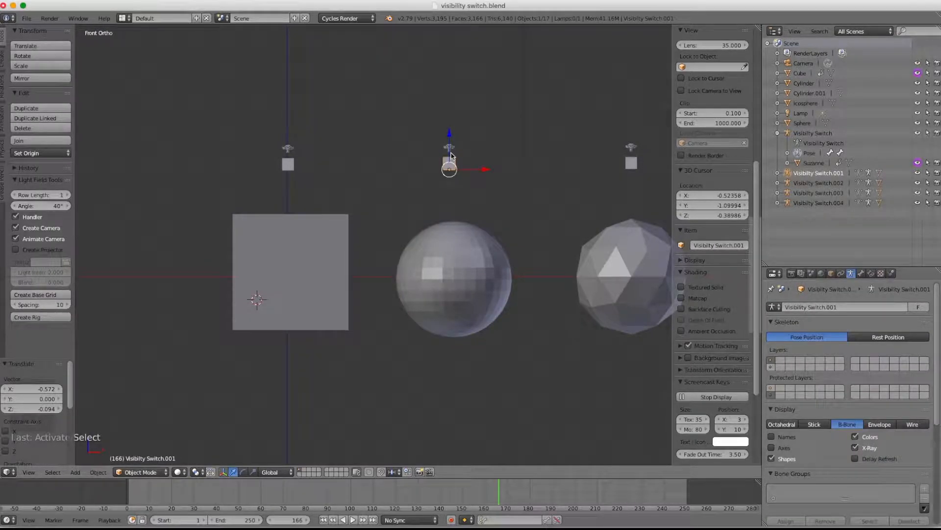
left_click(777, 173)
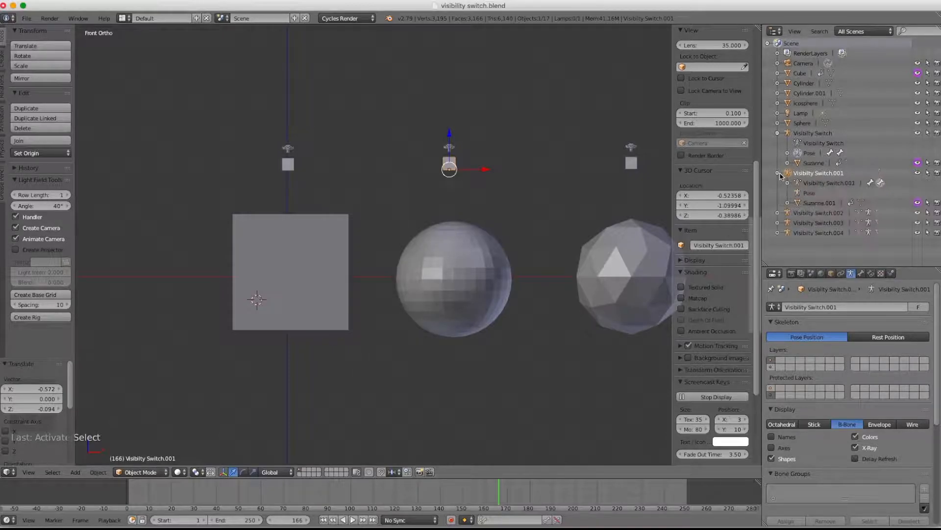
left_click(834, 203)
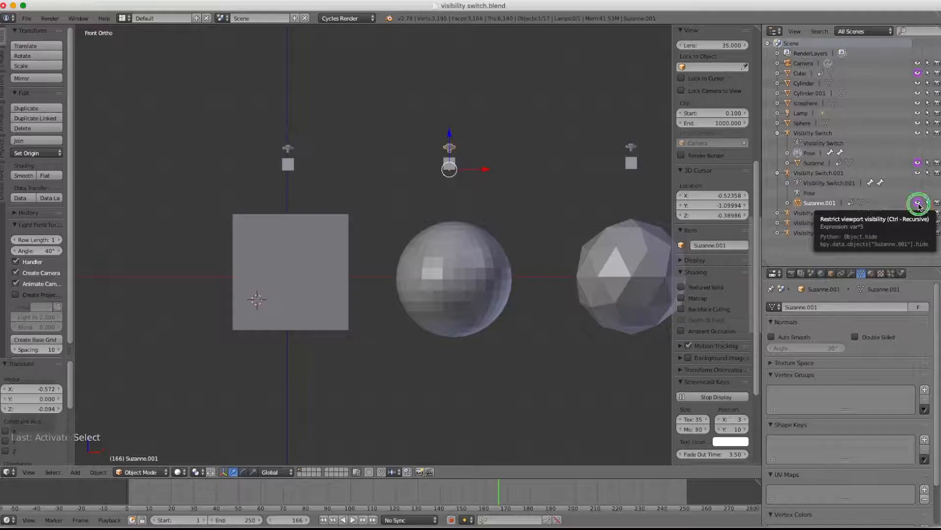
right_click(918, 204)
left_click(918, 197)
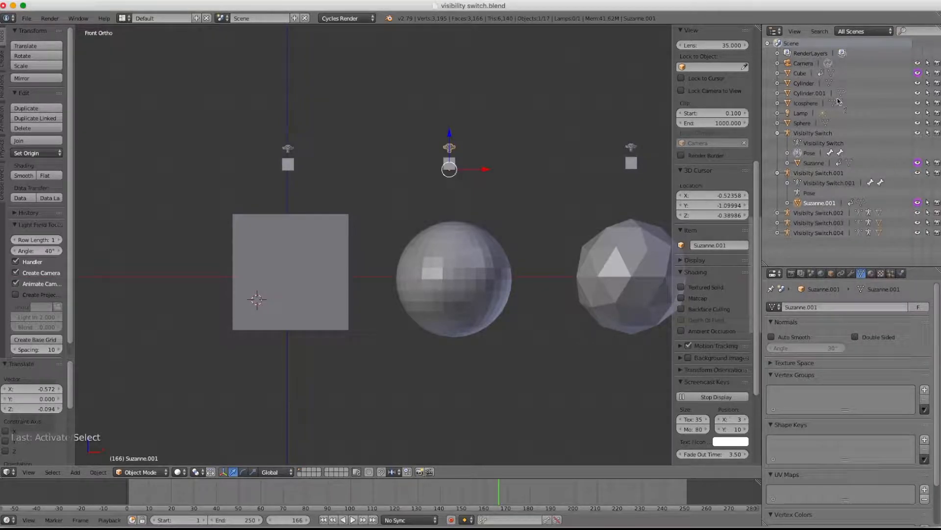
Paste the copied driver onto the Sphere's viewport visibility
left_click(802, 124)
right_click(918, 128)
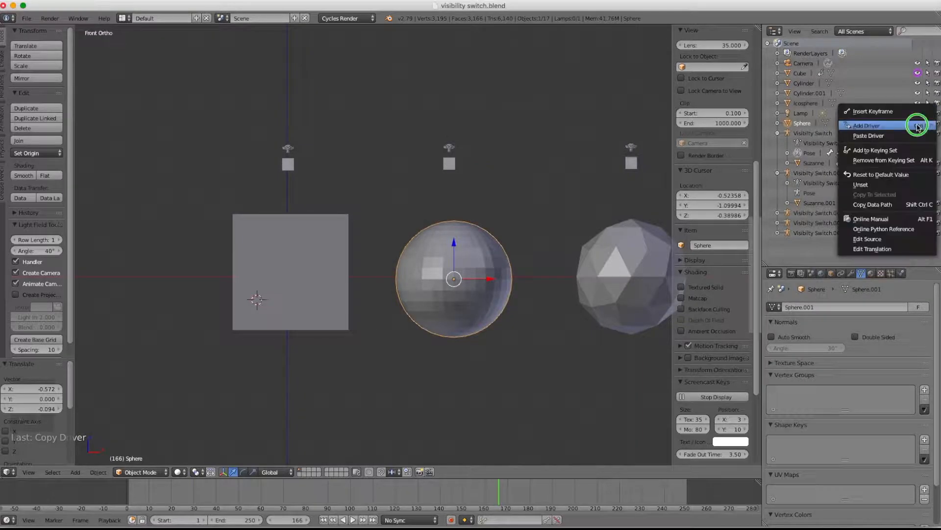
left_click(916, 135)
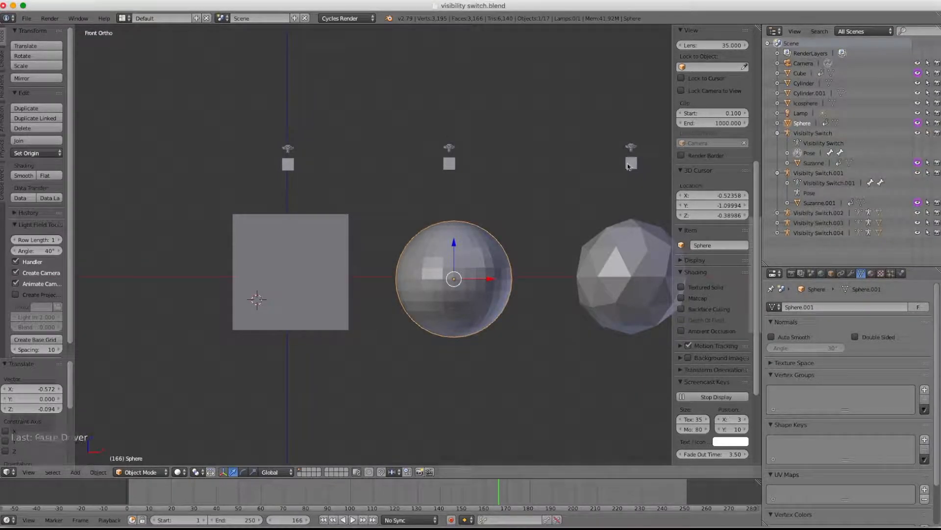
Nudge the sphere's switch armature about 0.04 along X and, in Pose Mode, move its Switch bone about 0.65 along X
mouse_move(446, 167)
left_mouse_down()
mouse_move(525, 163)
mouse_move(450, 167)
left_mouse_up()
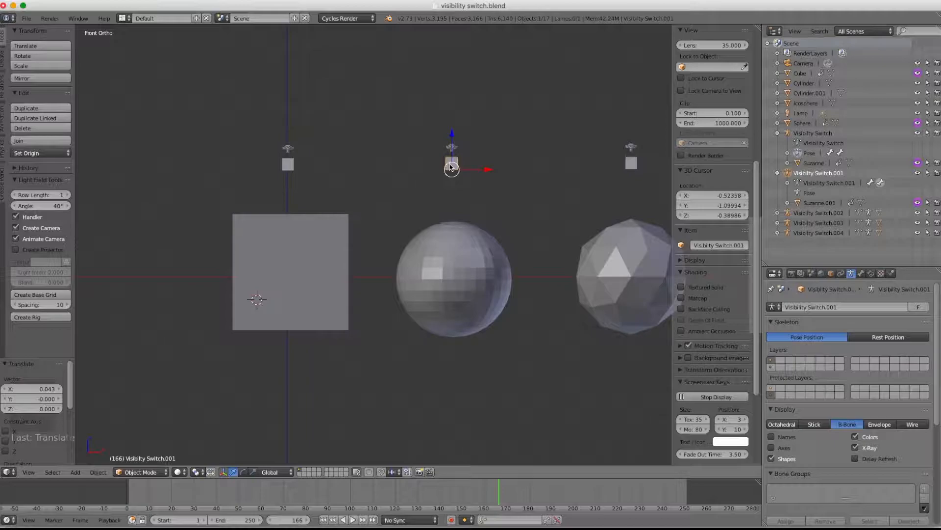
key("ctrl+Tab")
mouse_move(451, 165)
left_mouse_down()
mouse_move(490, 164)
mouse_move(420, 170)
mouse_move(463, 165)
left_mouse_up()
key("ctrl+Tab")
left_click(467, 259)
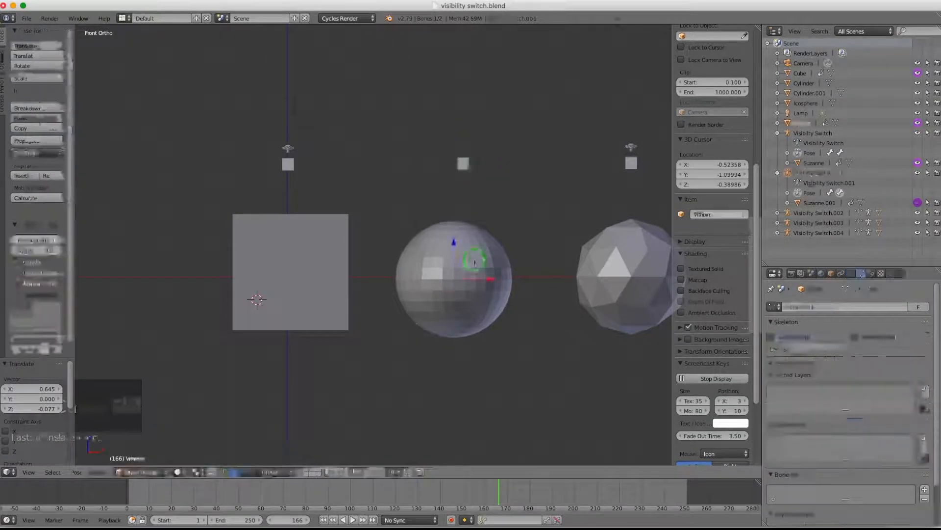
Play and stop the animation several times to check the sphere's visibility with its Switch bone moved aside
key("alt+a")
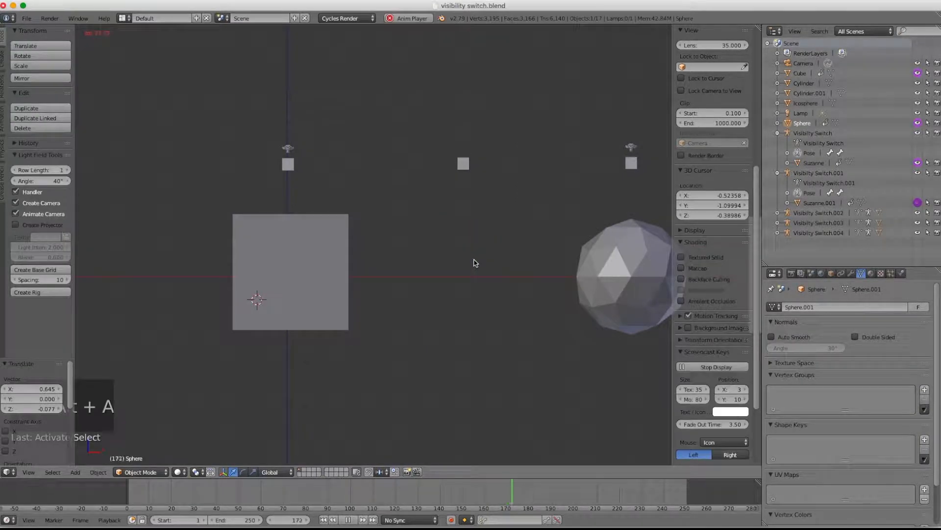
key("alt+a")
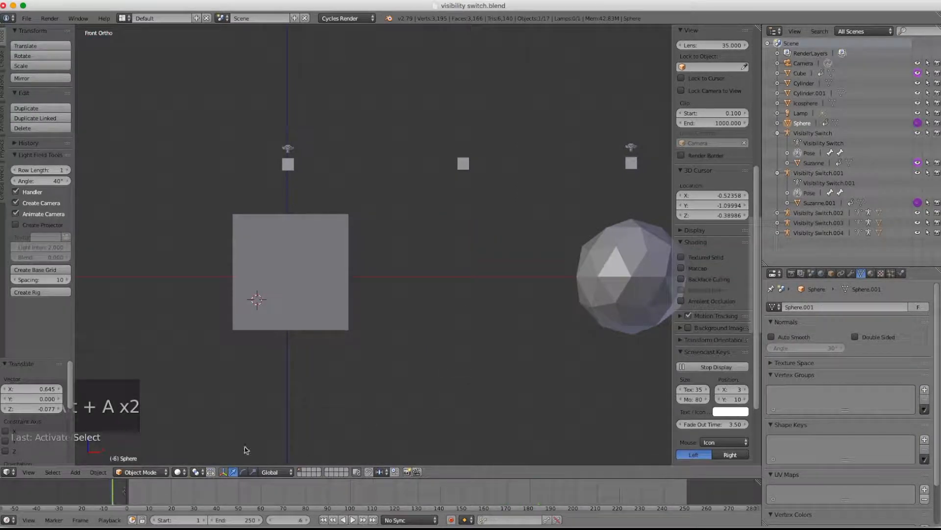
key("alt+a")
key("alt+a")
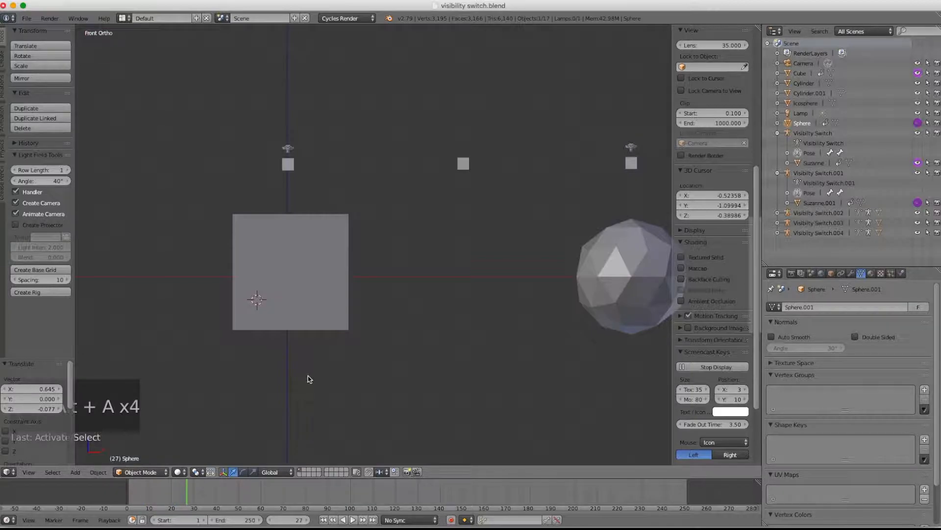
key("shift+alt+a")
key("alt+a")
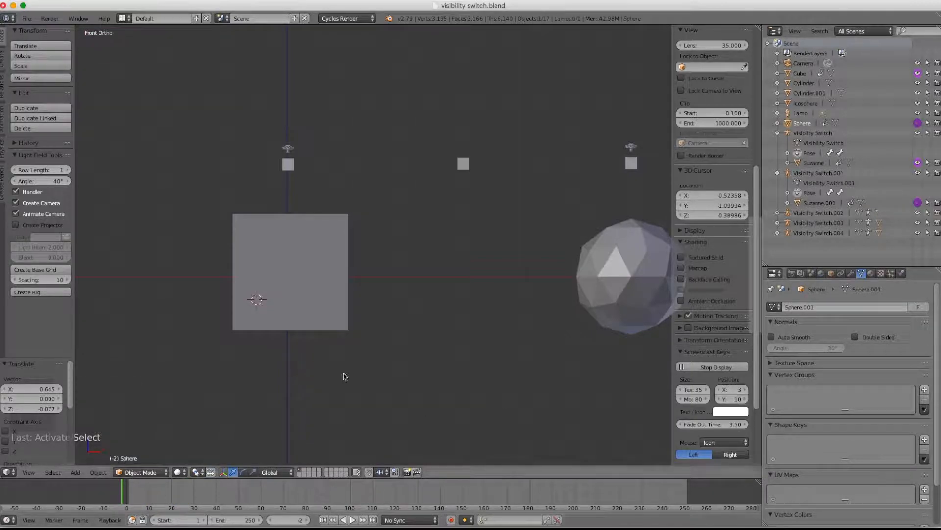
Move the sphere's Switch bone back beneath its monkey icon and replay the animation to refresh the sphere's visibility
right_click(460, 169)
mouse_move(454, 163)
left_mouse_down()
mouse_move(429, 172)
mouse_move(443, 172)
left_mouse_up()
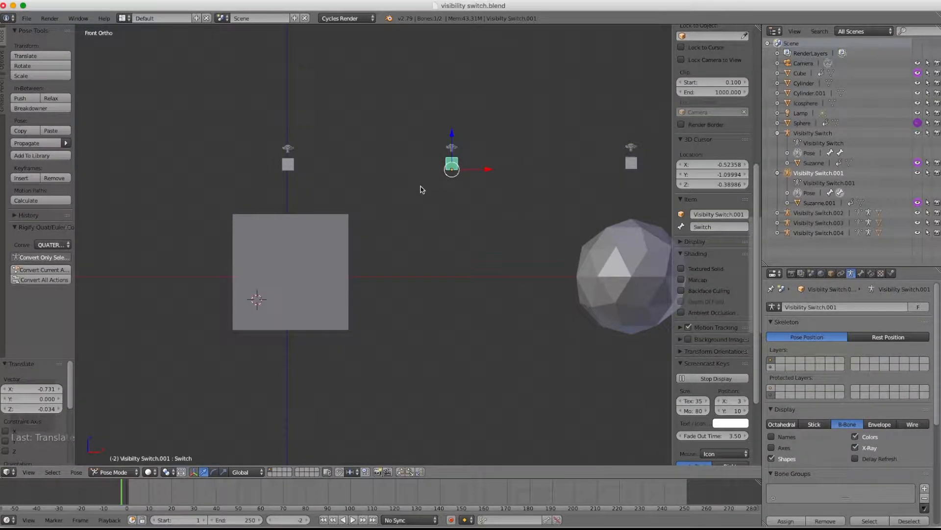
key("alt+a")
key("alt+a")
mouse_move(454, 163)
left_mouse_down()
mouse_move(496, 162)
mouse_move(416, 168)
mouse_move(449, 169)
left_mouse_up()
right_click(454, 279)
key("alt+a")
key("alt+a")
Test the sphere's Switch bone repeatedly, pulling it toward the cube and reselecting the sphere each time
right_click(452, 159)
right_click_drag(452, 159, 394, 170)
right_click(433, 296)
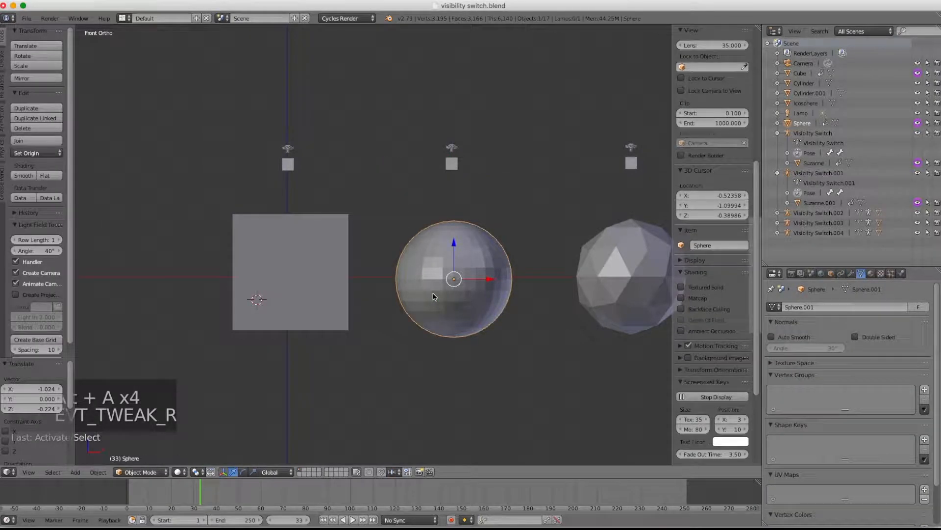
right_click_drag(455, 168, 250, 171)
right_click(437, 243)
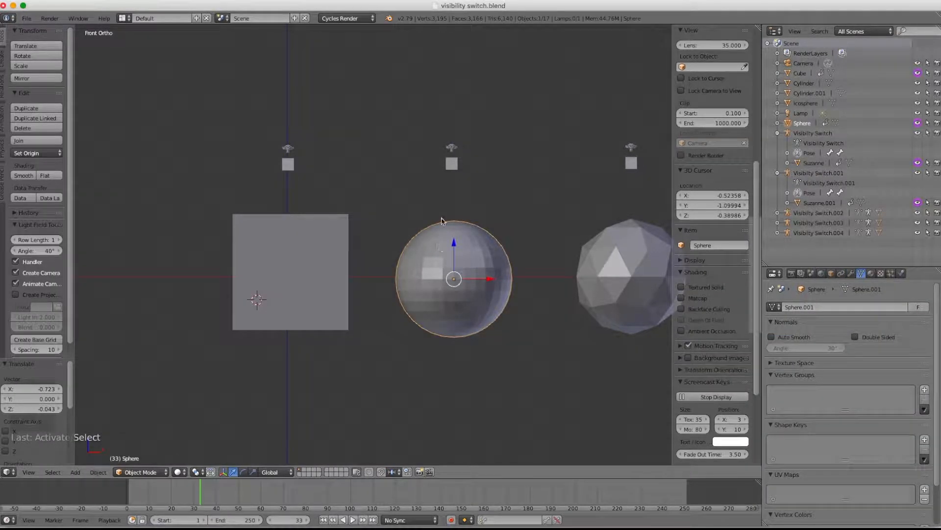
right_click_drag(452, 165, 393, 164)
right_click(430, 256)
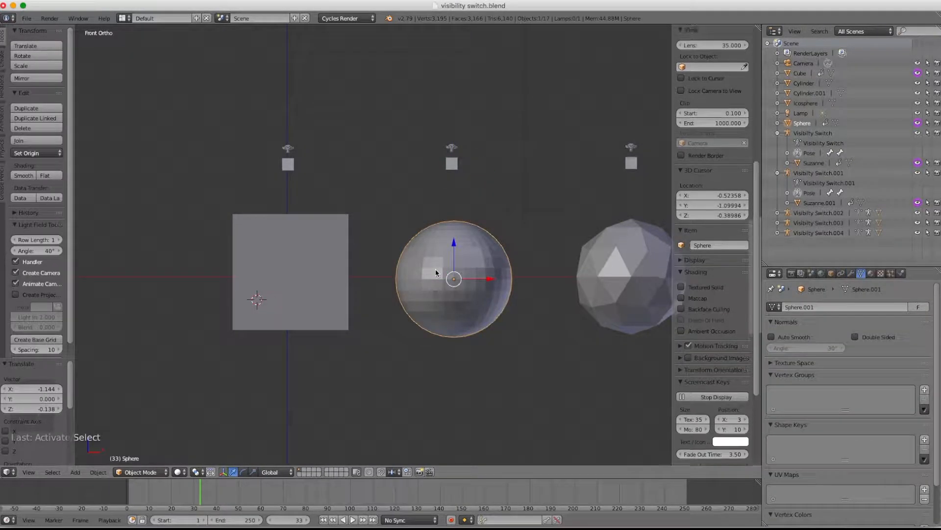
Select the Sphere's Restrict View driver channel in the Animation screen layout and update its driver dependencies
left_click(123, 19)
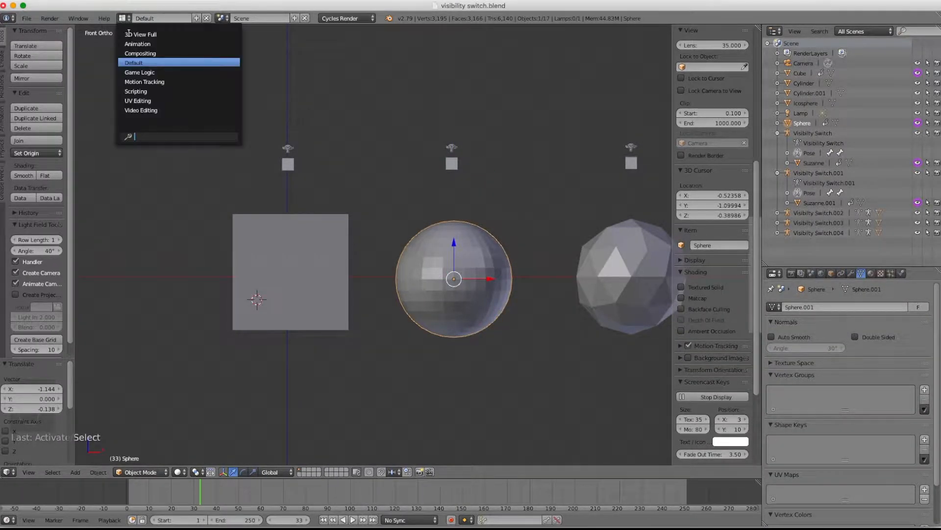
left_click(162, 44)
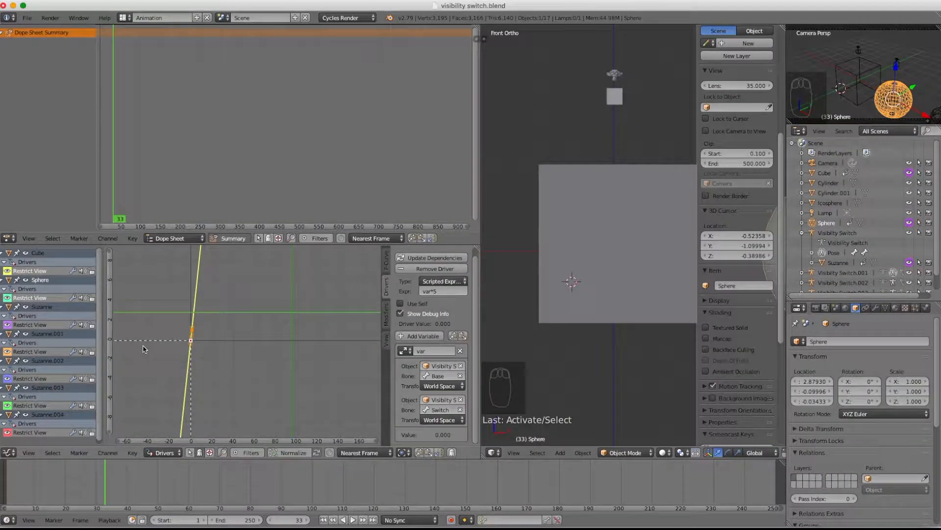
left_click(40, 306)
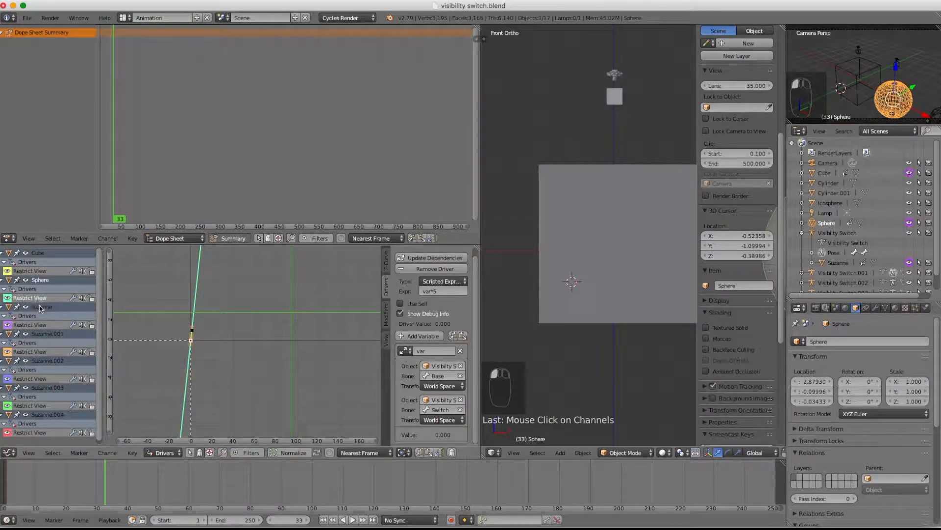
left_click(429, 258)
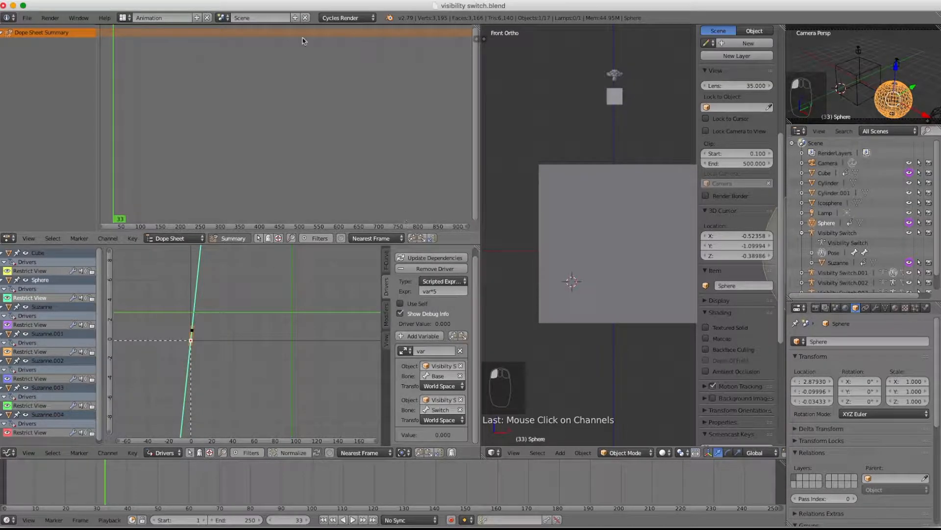
Return to the Default screen layout and test the sphere's and cube's Switch bones with a short animation playback
left_click(123, 18)
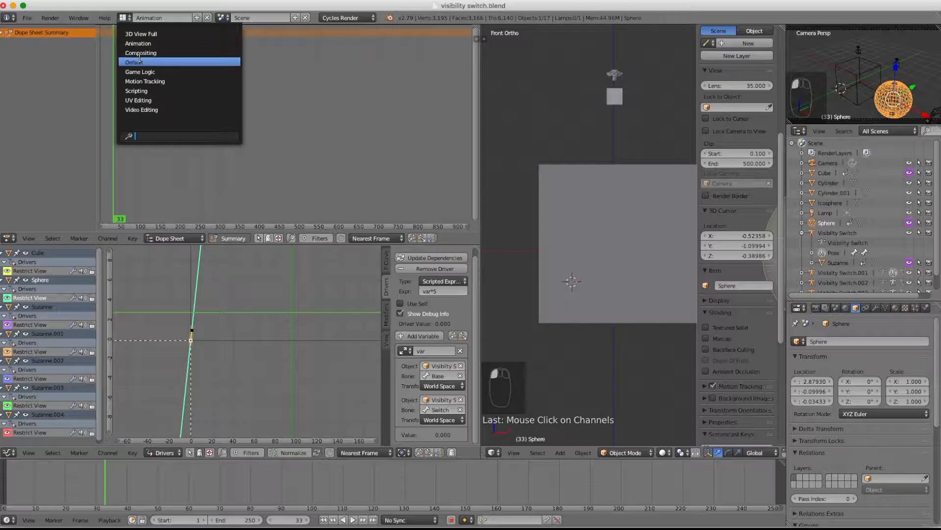
left_click(137, 63)
left_click_drag(453, 169, 373, 169)
left_click_drag(280, 165, 227, 171)
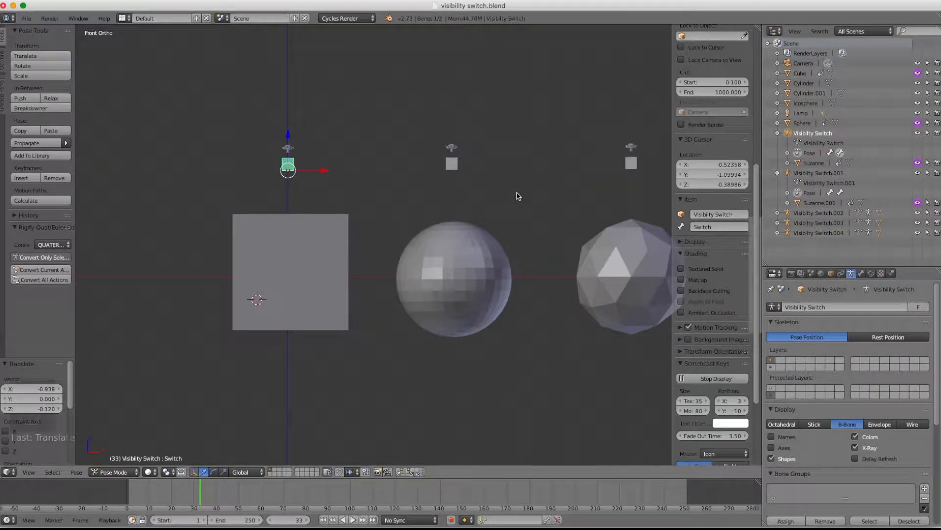
key("alt+a")
key("alt+a")
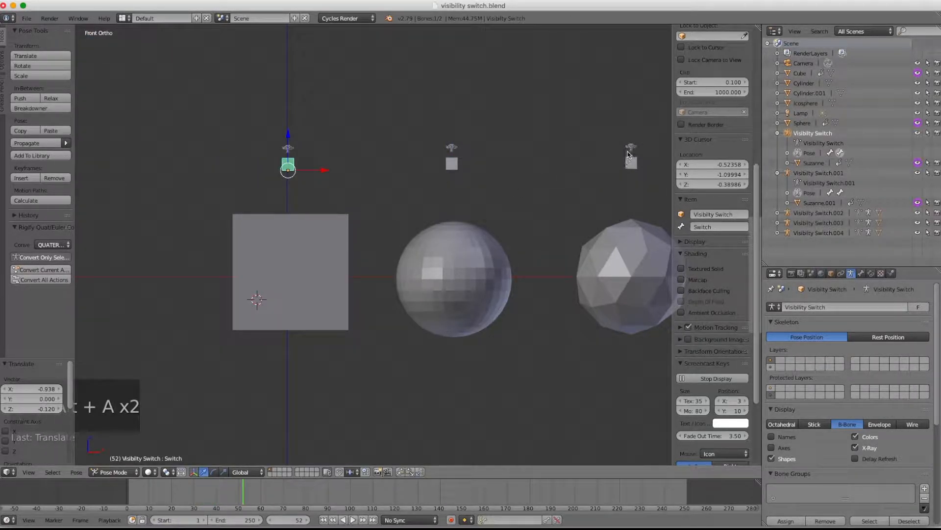
Copy the viewport visibility driver of Suzanne.002, the monkey mesh in the switch armature above the icosphere
left_click(627, 157)
scroll(495, 223, "down", 2)
middle_click_drag(495, 223, 390, 229, "shift")
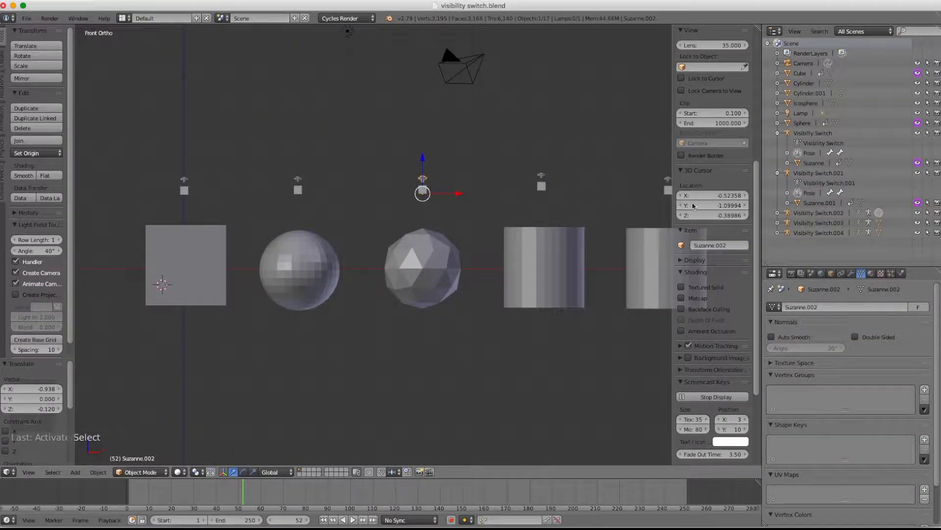
left_click(778, 212)
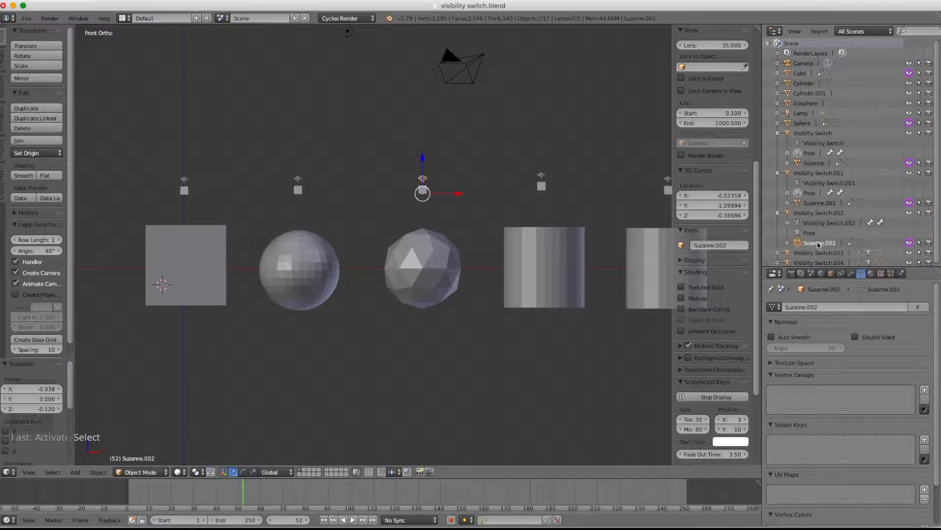
right_click(909, 245)
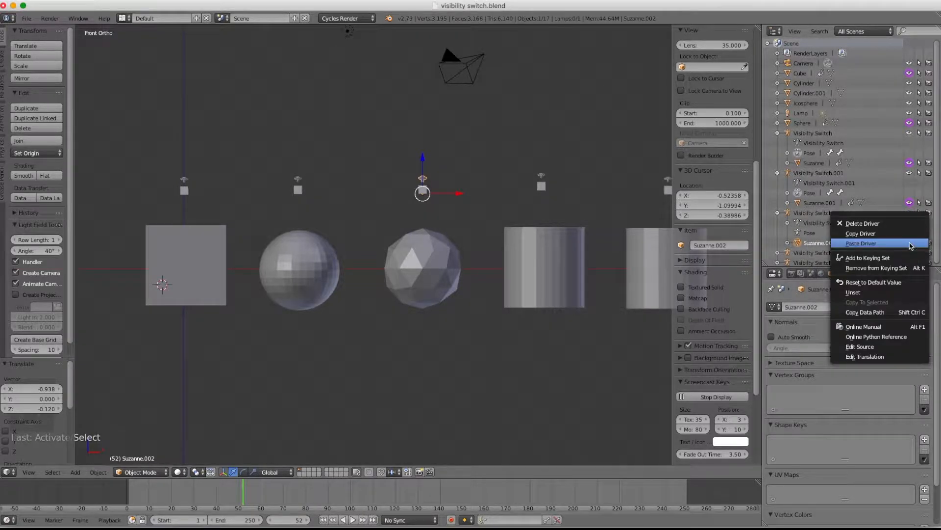
left_click(908, 233)
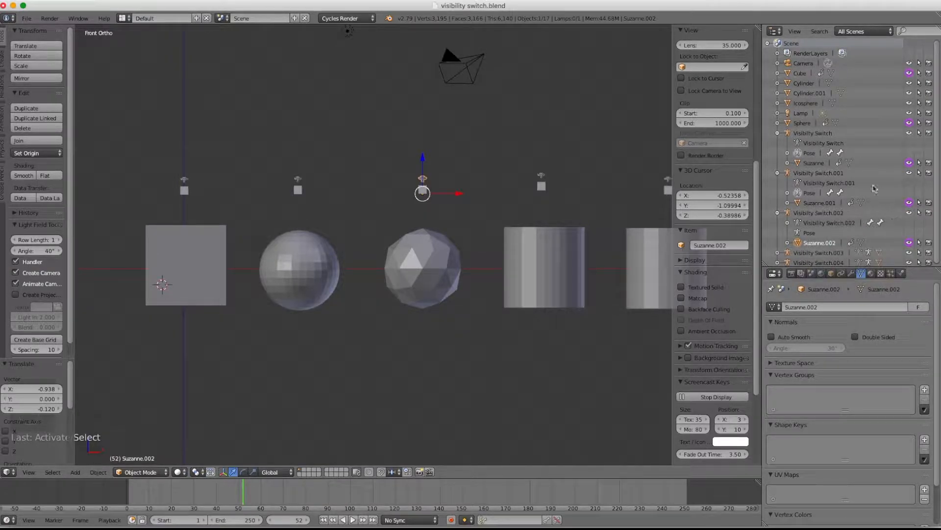
Paste the copied driver onto the Icosphere's viewport visibility
left_click(806, 104)
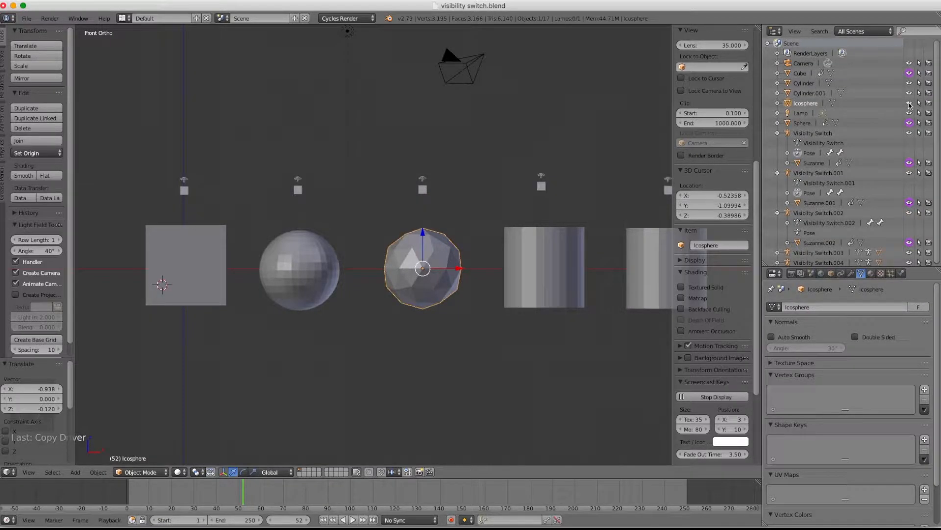
right_click(909, 104)
mouse_move(910, 104)
left_click(909, 113)
Copy the viewport visibility driver of Suzanne.003, the monkey mesh in the switch armature above the first cylinder
right_click(542, 228)
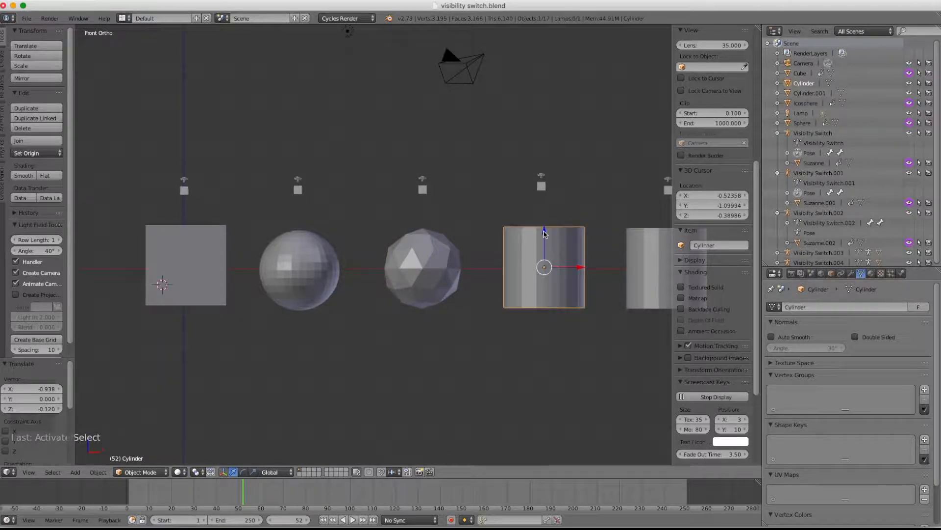
right_click(542, 181)
right_click(543, 178)
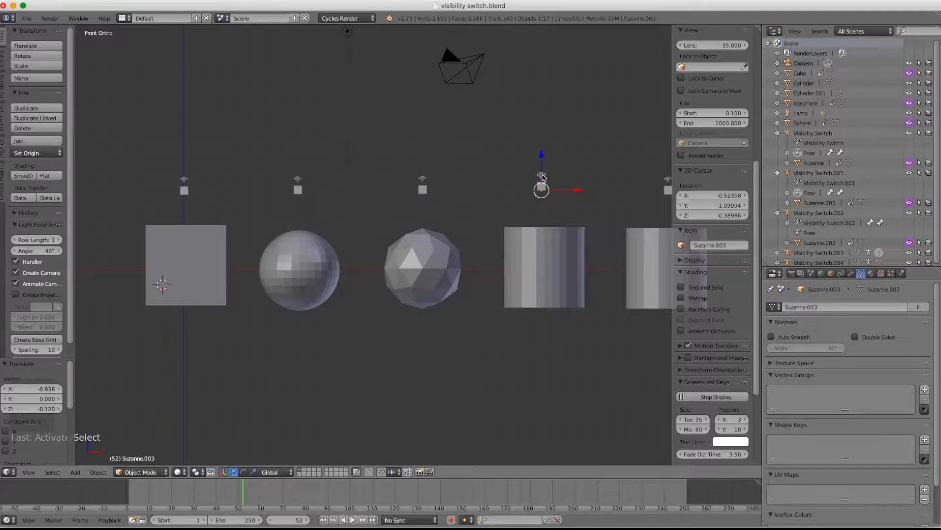
scroll(776, 253, "down", 1)
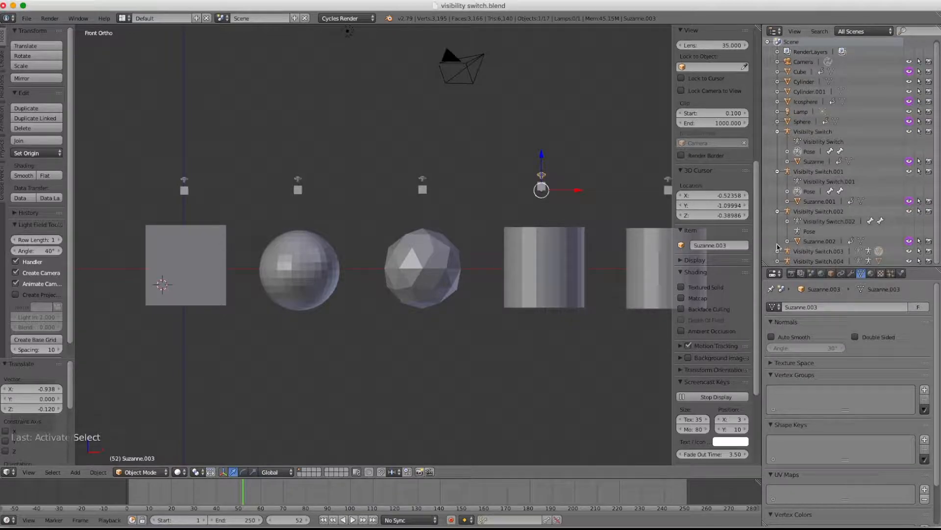
left_click(778, 252)
scroll(832, 225, "down", 3)
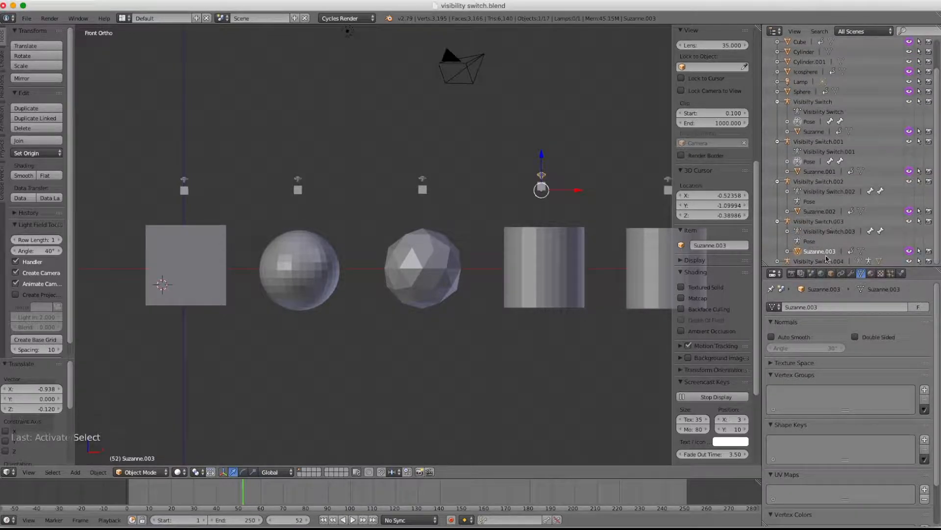
right_click(909, 252)
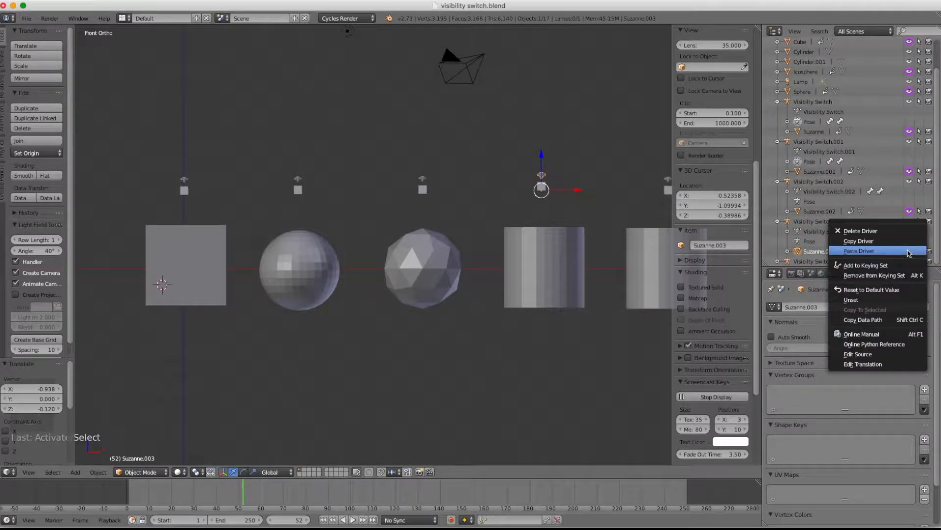
left_click(908, 244)
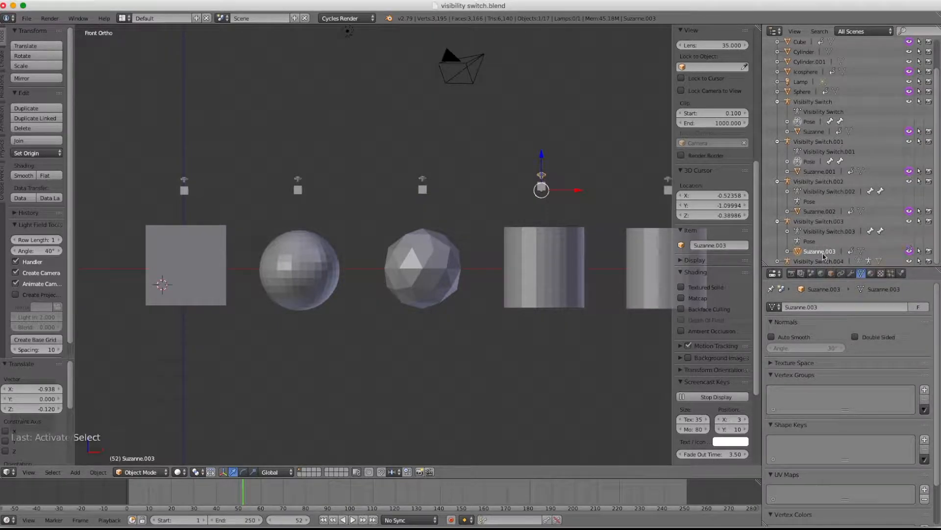
Paste the copied driver onto the viewport visibility of Cylinder, the first cylinder in the row
right_click(536, 257)
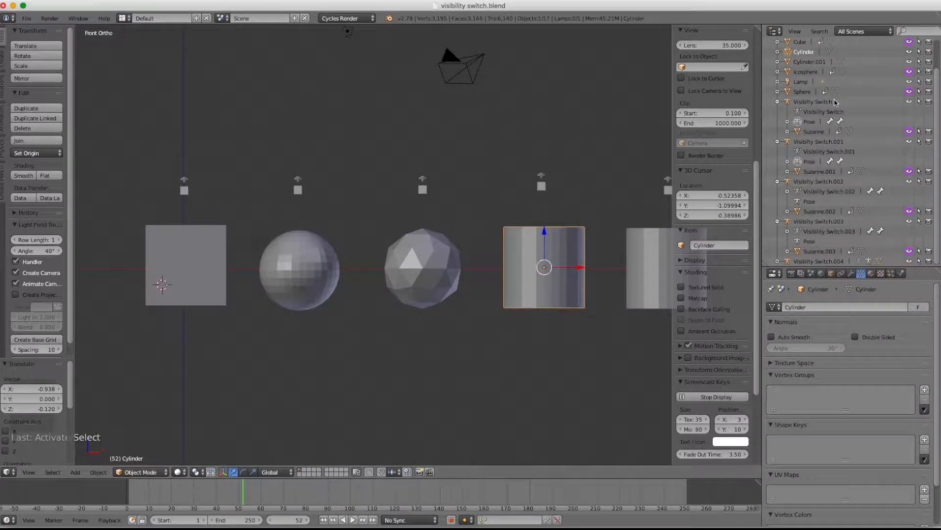
scroll(845, 107, "up", 3)
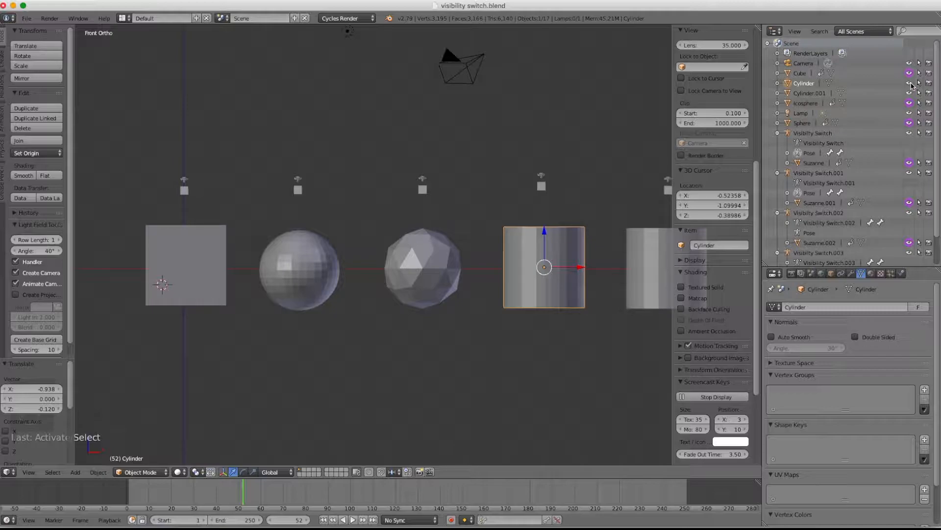
right_click(911, 85)
left_click(907, 93)
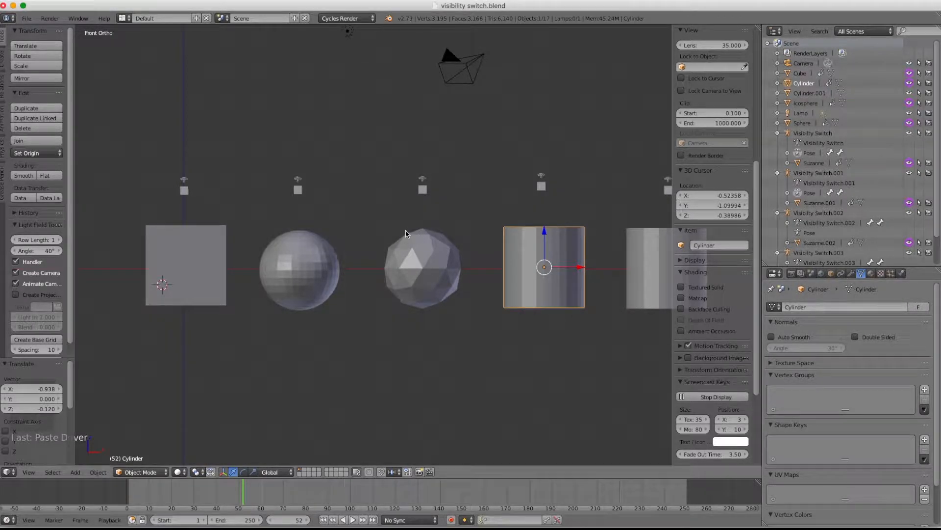
middle_click_drag(549, 246, 359, 242, "shift")
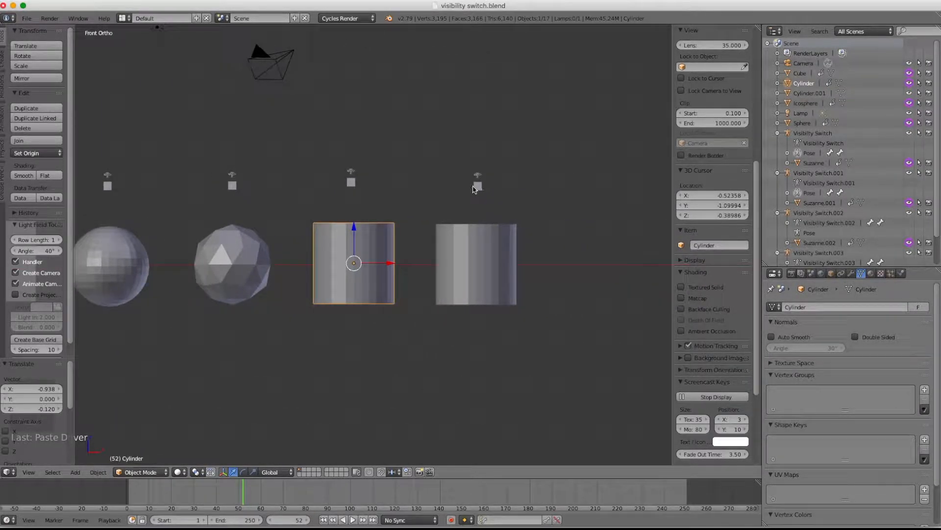
right_click_drag(479, 177, 483, 176)
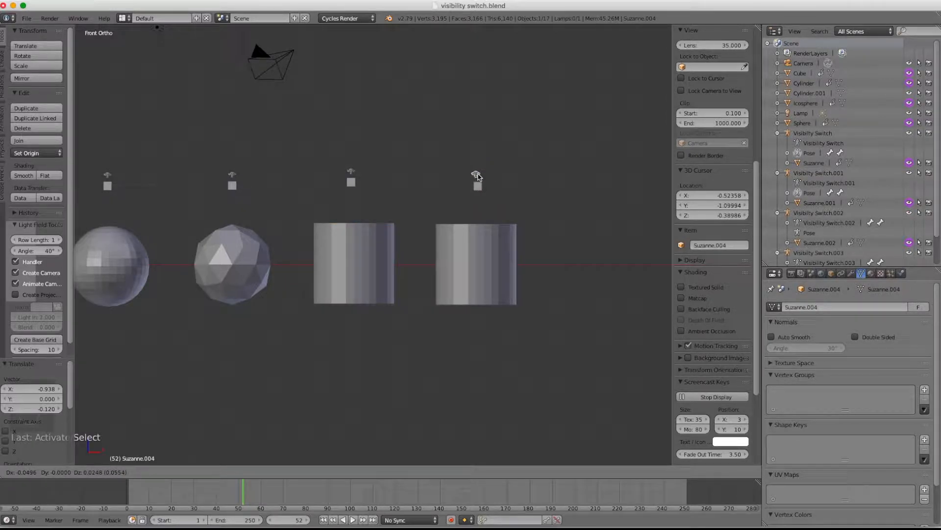
left_click(503, 177)
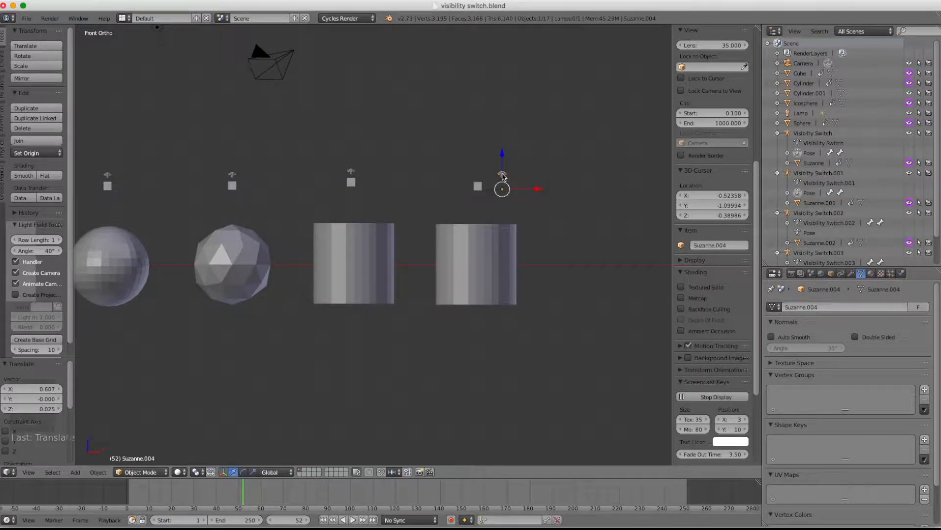
key("alt+g")
left_click(502, 175)
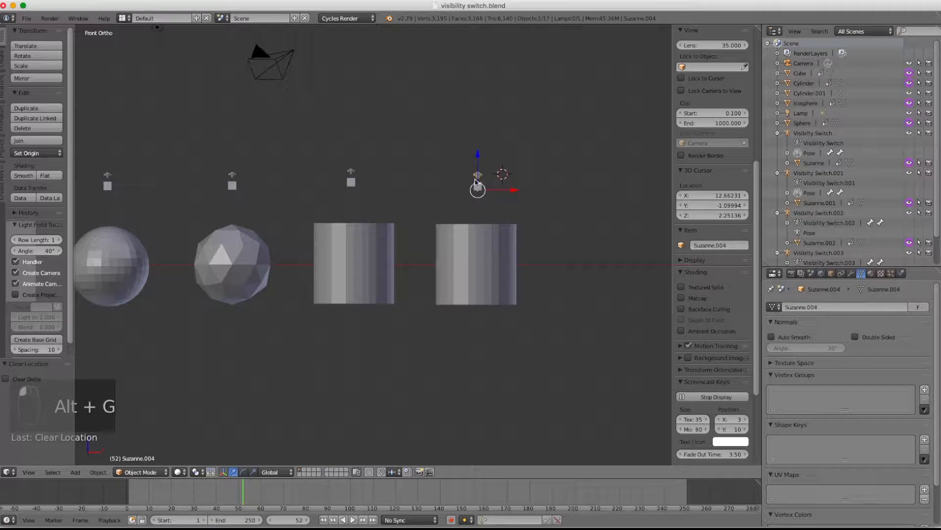
Copy the viewport visibility driver of Suzanne.004, the monkey mesh in the switch armature above the second cylinder
scroll(835, 205, "down", 3)
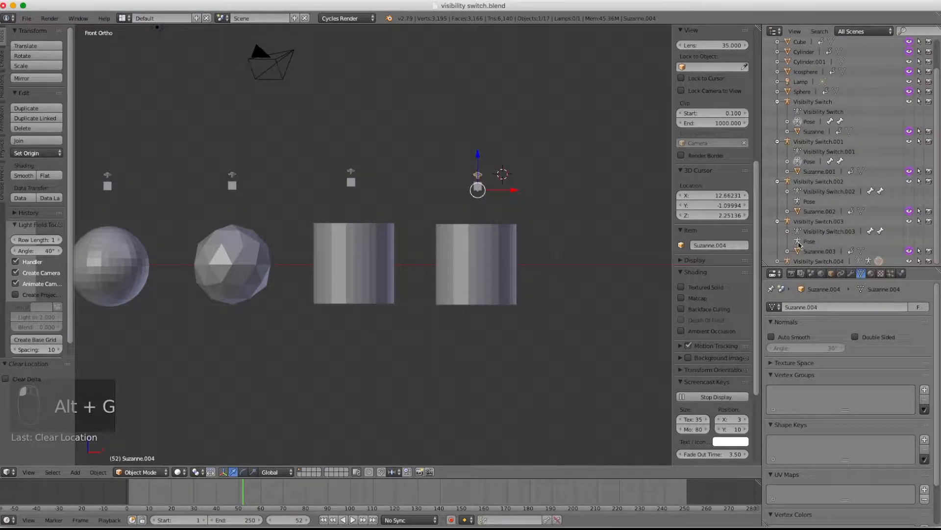
left_click(778, 261)
scroll(842, 236, "down", 3)
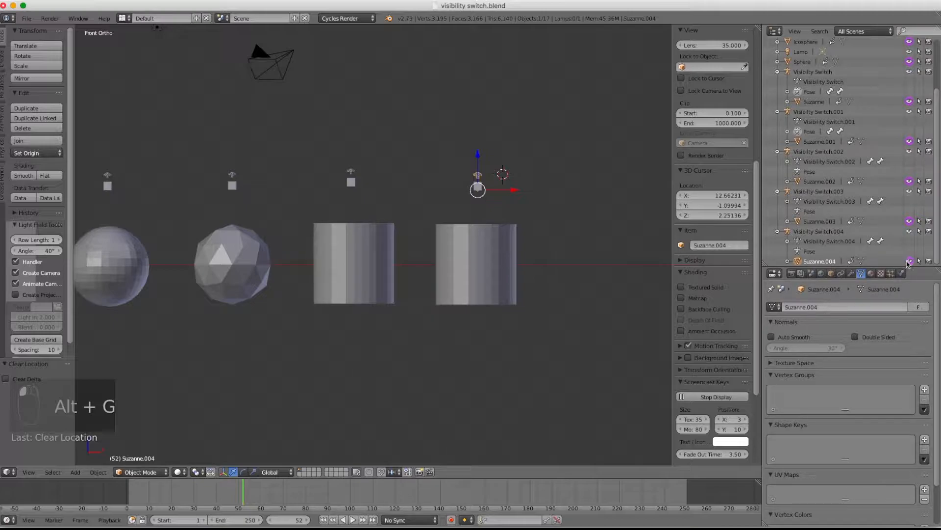
right_click(908, 261)
left_click(906, 260)
Paste the copied driver onto the viewport visibility of Cylinder.001, the second cylinder in the row
scroll(845, 92, "up", 5)
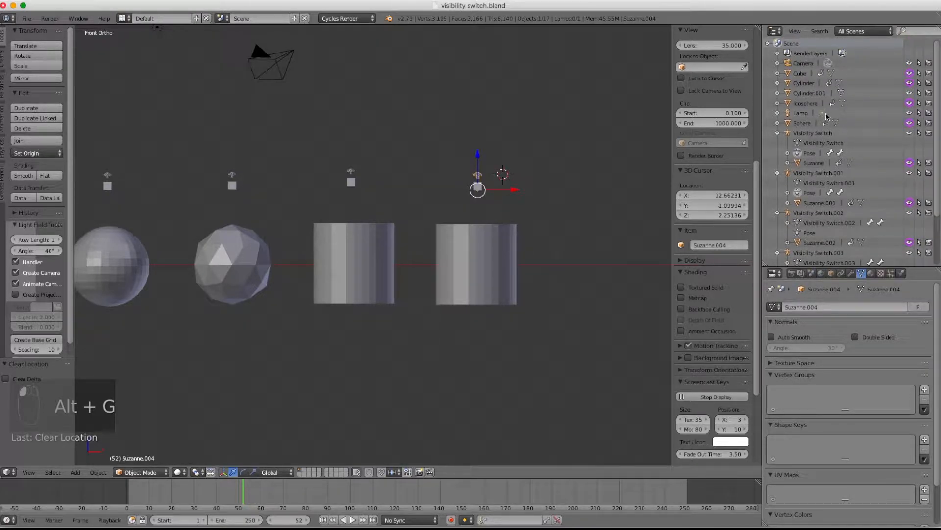
left_click(810, 94)
right_click(908, 96)
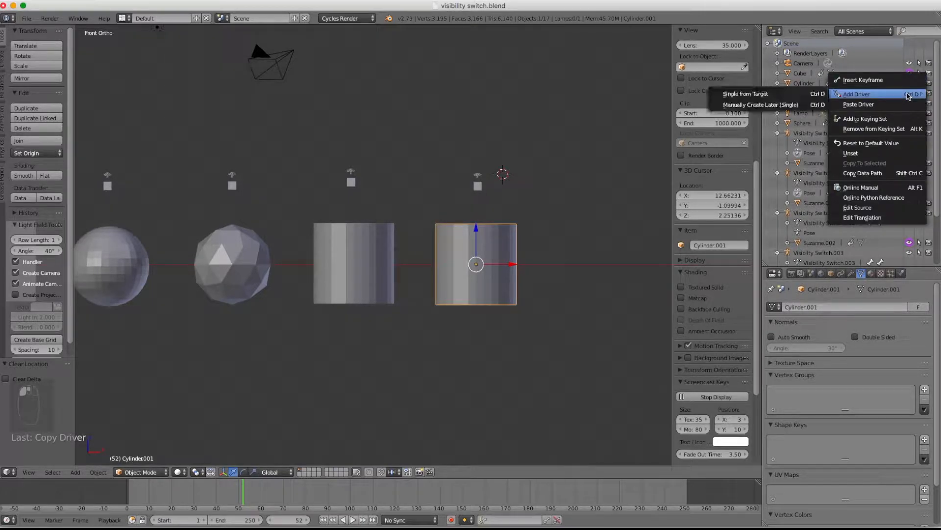
left_click(906, 105)
left_click(454, 153)
Examine the row of switches and the meshes they control, checking the cube's monkey mesh and the cube itself up close
scroll(469, 209, "up", 2)
middle_click_drag(116, 227, 283, 244, "shift")
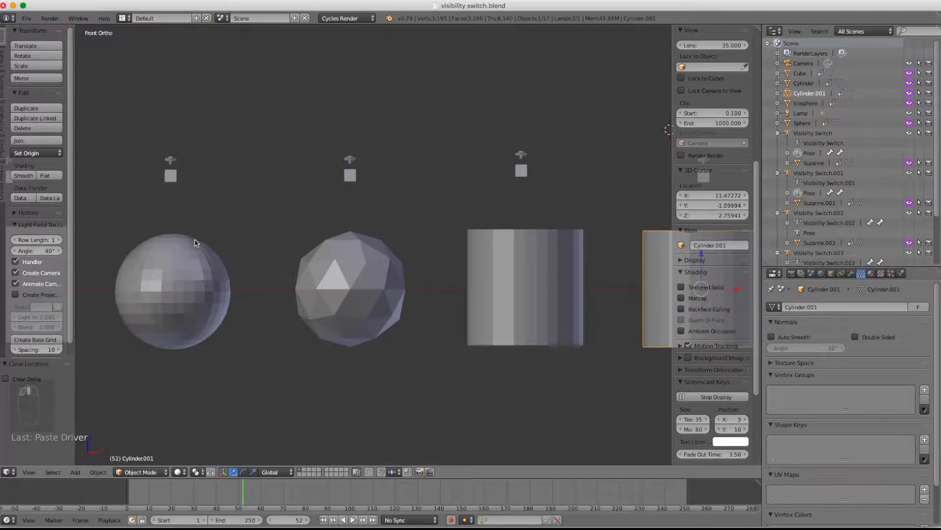
scroll(195, 243, "down", 4)
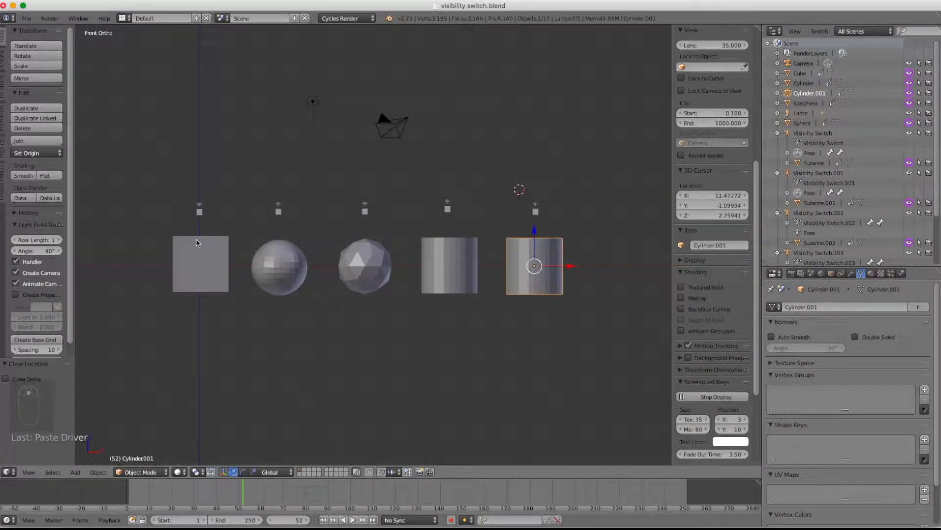
scroll(191, 241, "up", 3)
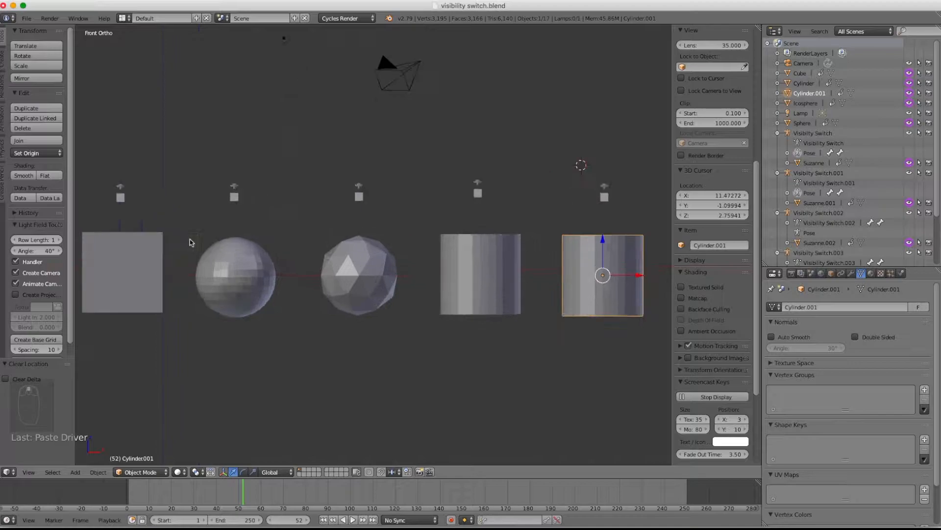
middle_click_drag(190, 235, 311, 235, "shift")
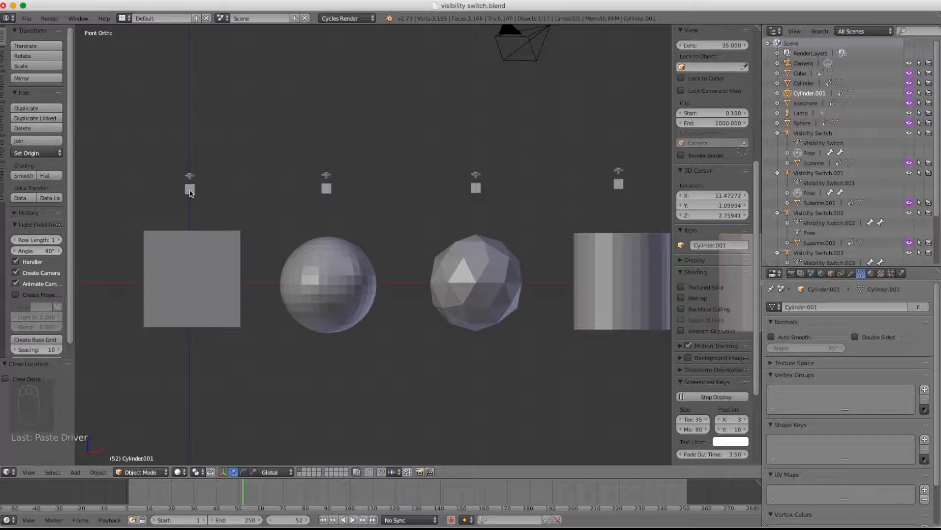
scroll(191, 194, "up", 4)
middle_click_drag(191, 193, 468, 219, "shift")
scroll(355, 201, "down", 3)
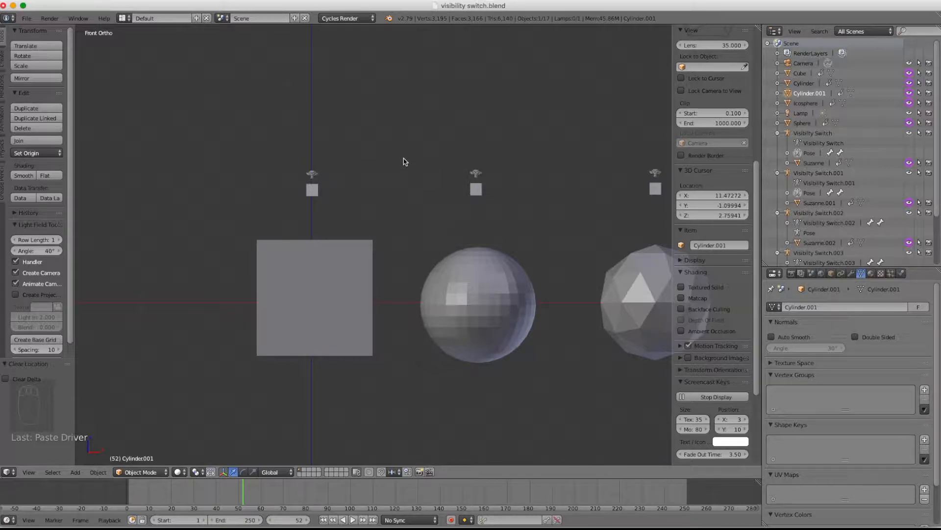
right_click(314, 175)
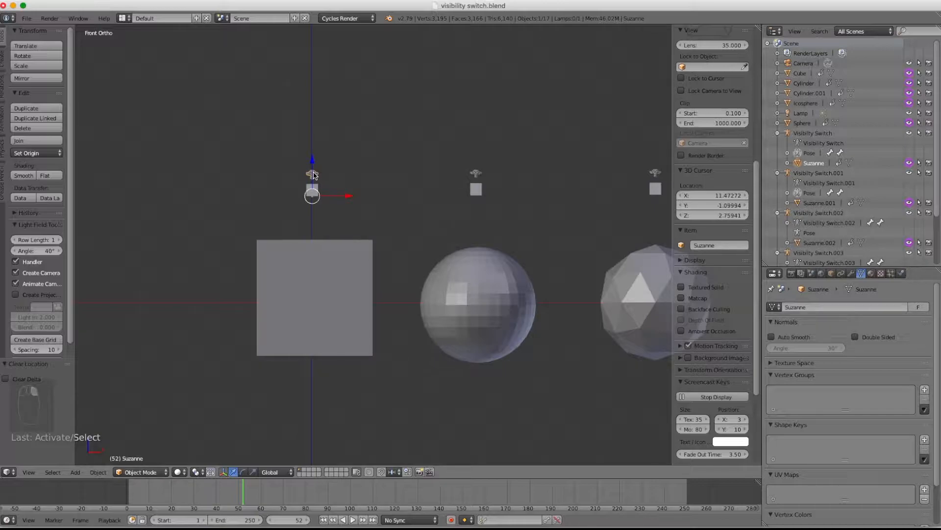
left_click(346, 295)
right_click(346, 267)
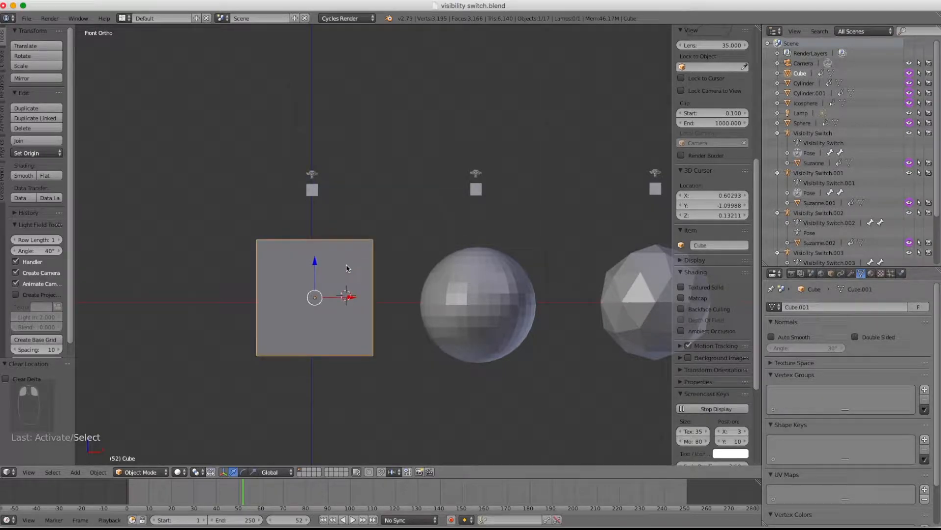
scroll(369, 189, "down", 5)
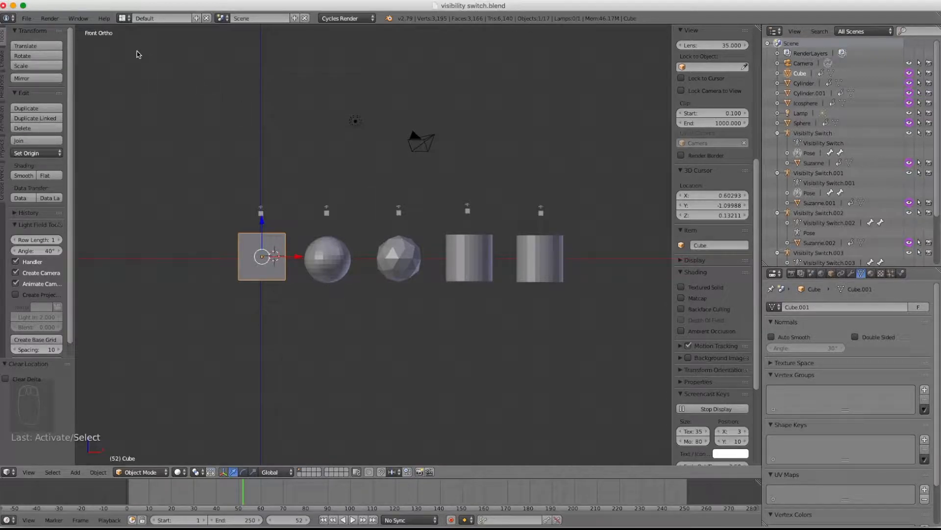
Save the file and reload visibility switch.blend from the recent files
left_click(27, 19)
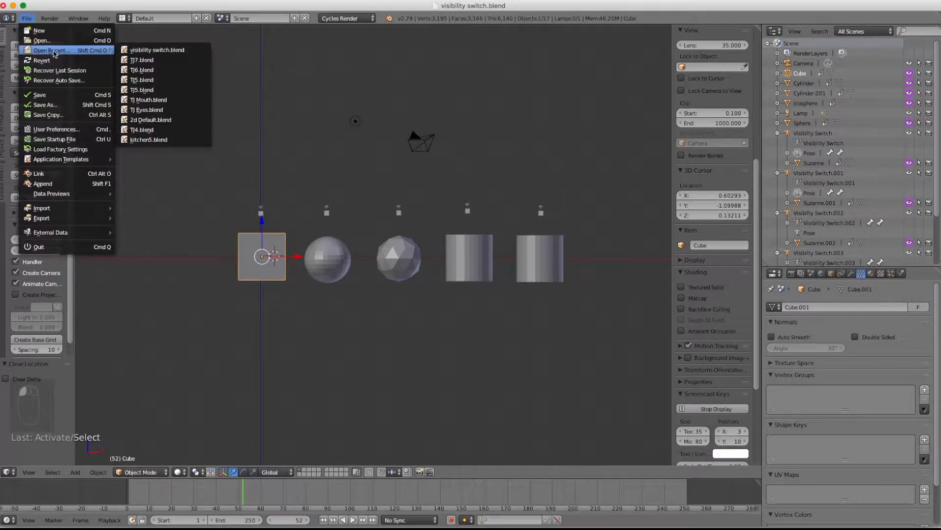
left_click(59, 94)
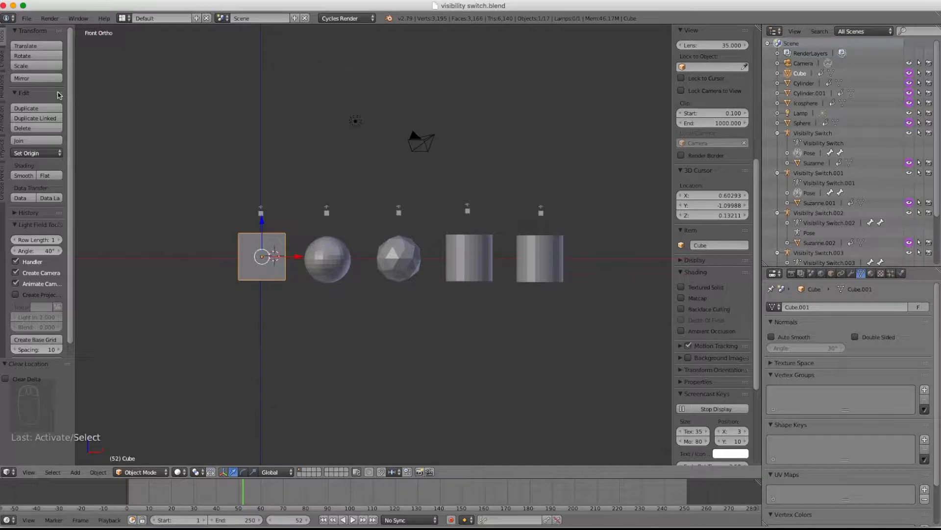
left_click(27, 19)
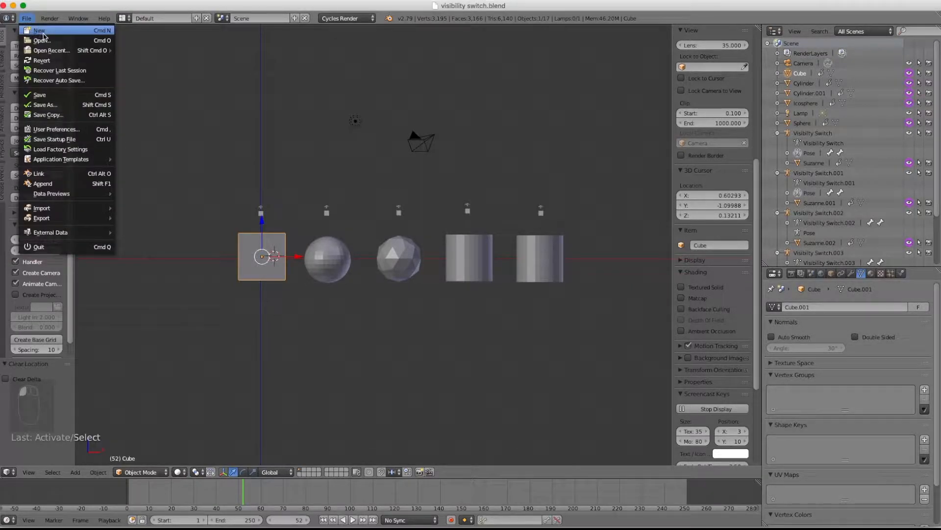
mouse_move(93, 50)
left_click(154, 51)
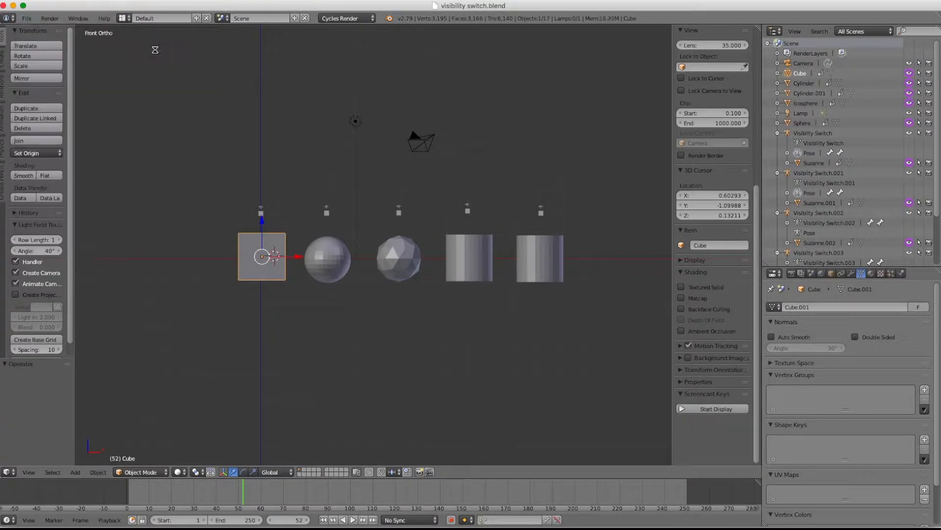
Try out the switches above the icosphere and the first cylinder, using Pose Mode for the first cylinder's Switch bone
right_click(406, 218)
right_click_drag(406, 217, 456, 216)
key("ctrl+Tab")
key("ctrl+Tab")
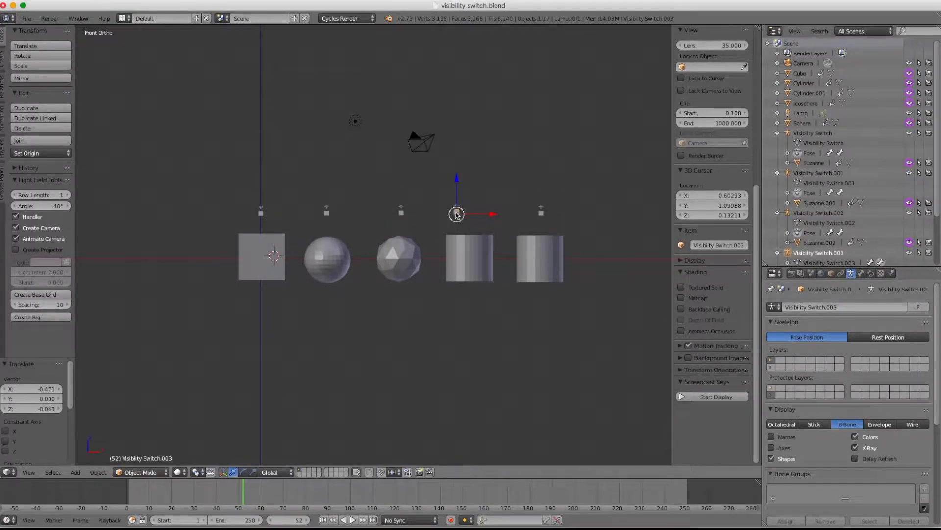
scroll(456, 213, "up", 3)
key("ctrl+Tab")
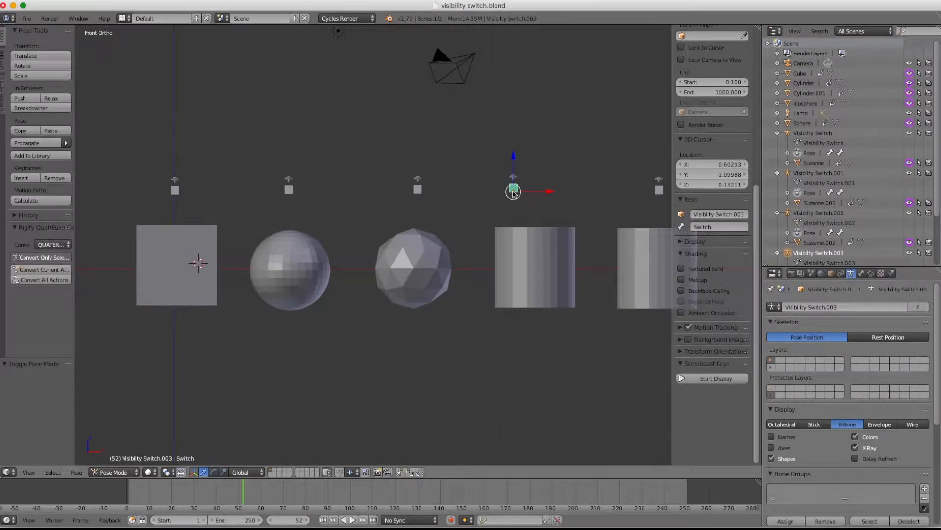
mouse_move(521, 191)
right_mouse_down()
mouse_move(558, 191)
mouse_move(466, 194)
mouse_move(519, 193)
right_mouse_up()
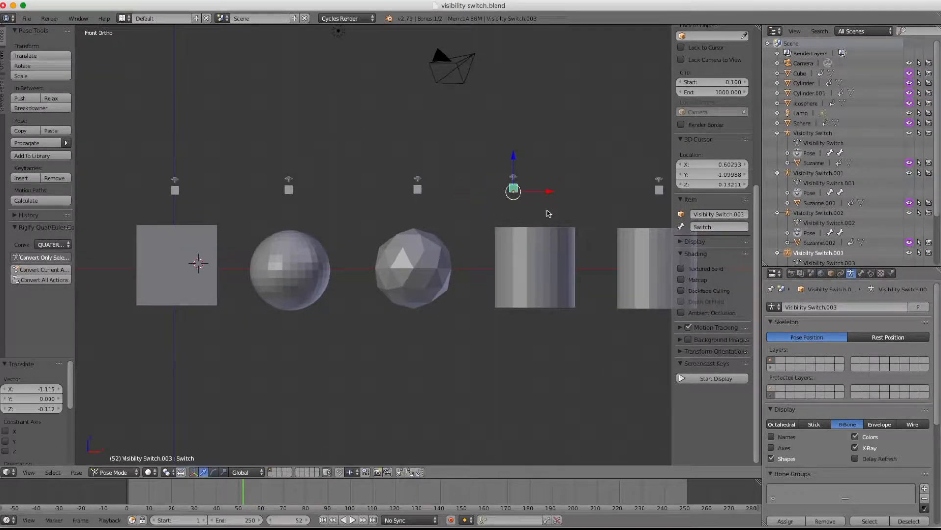
middle_click_drag(558, 210, 516, 211, "shift")
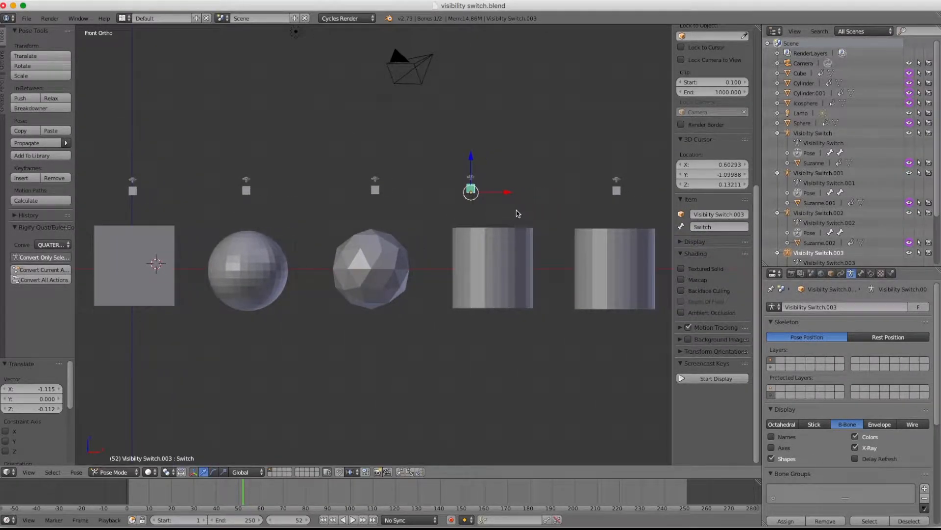
Put the switch armature above the second cylinder into Pose Mode and expand the 3D view to full screen
right_click(619, 191)
key("ctrl+Tab")
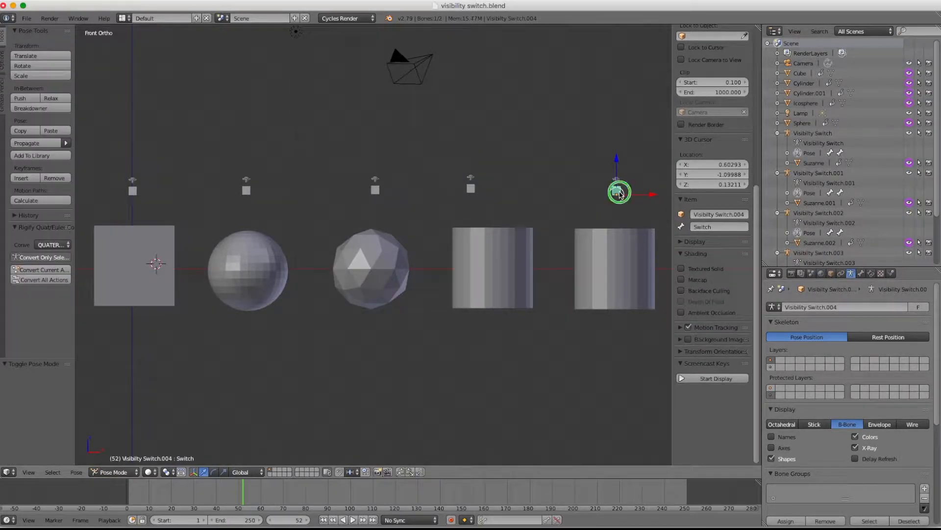
key("alt+F10")
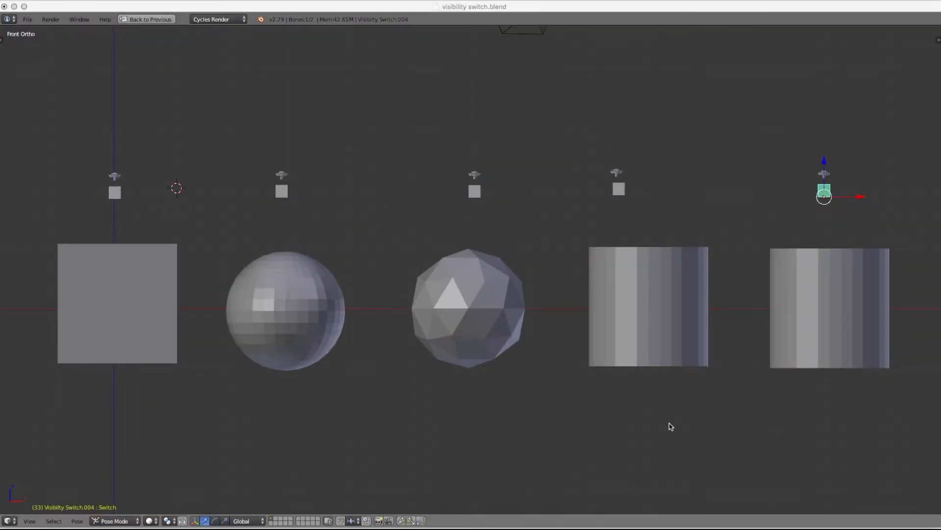
Test the Switch bones one after another, from the cube's switch through to the second cylinder's, by shifting them sideways
right_click(111, 194)
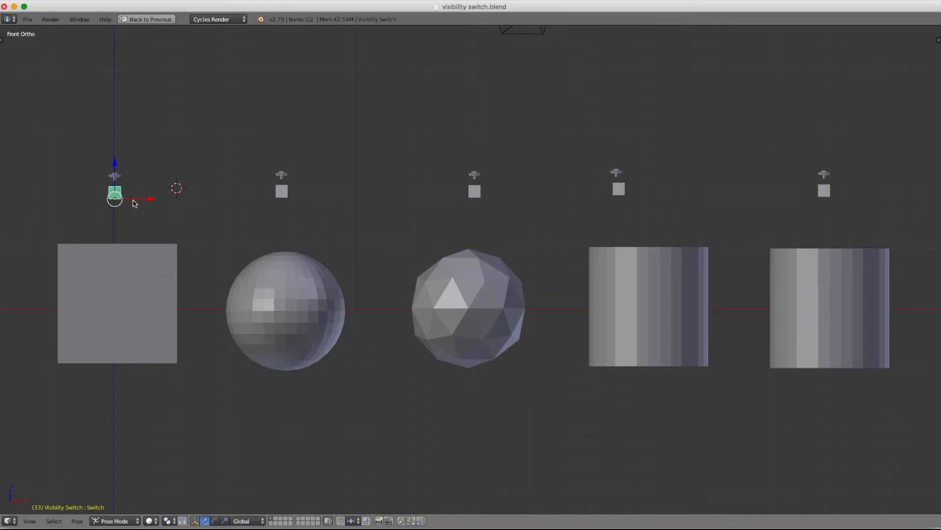
key("g")
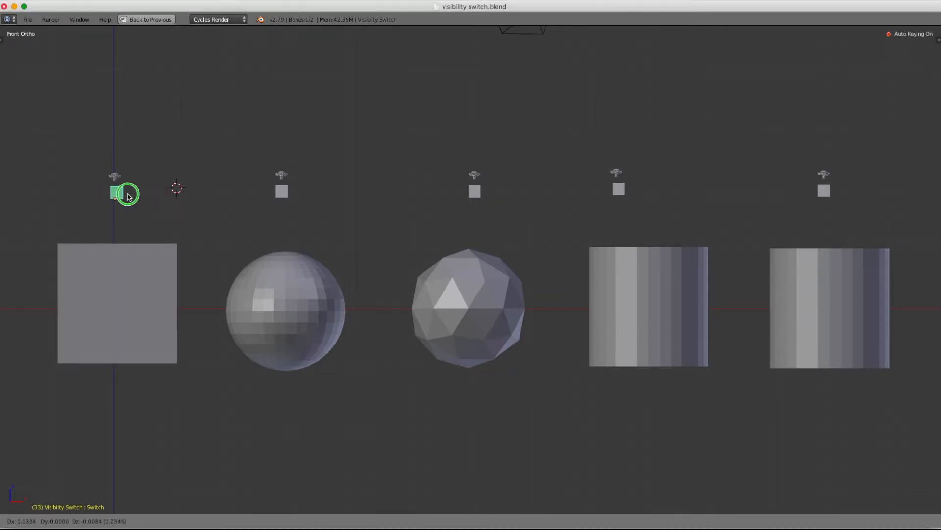
left_click(112, 195)
mouse_move(279, 195)
right_mouse_down()
mouse_move(304, 195)
mouse_move(267, 194)
right_mouse_up()
right_click_drag(475, 194, 442, 196)
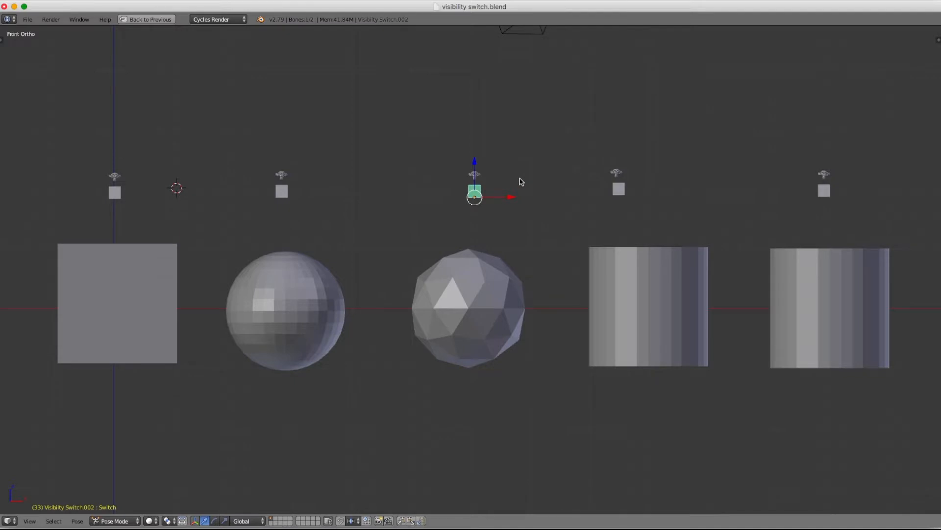
right_click_drag(619, 190, 588, 185)
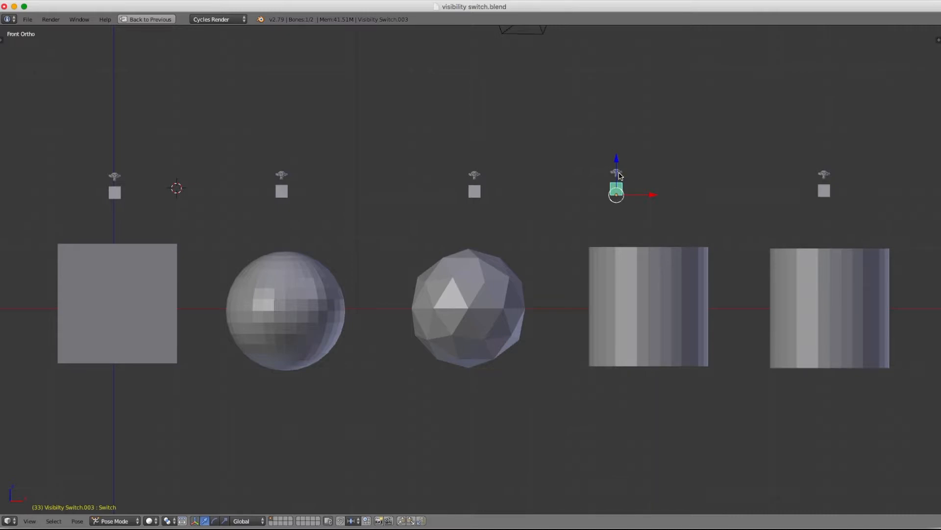
left_click(643, 288)
right_click(643, 288)
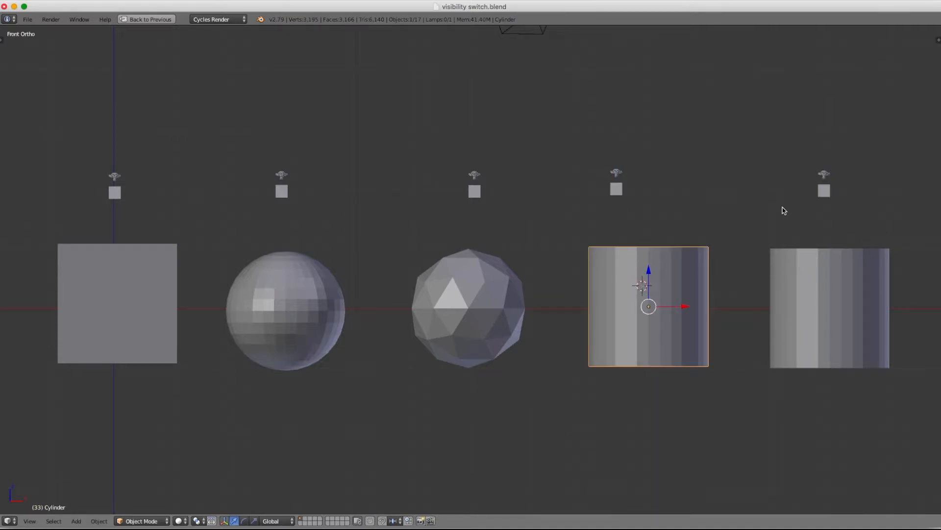
right_click_drag(823, 196, 774, 194)
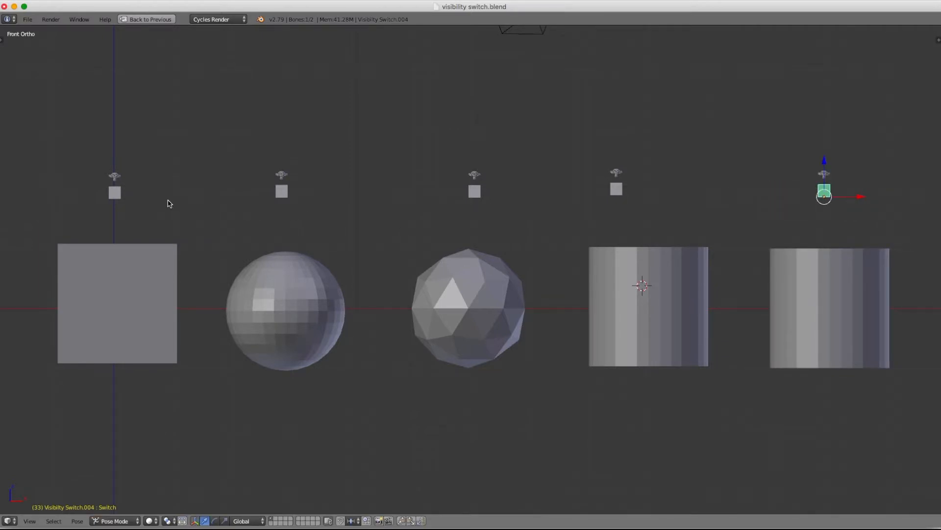
Toggle all five Switch bones sideways once more, starting with the cube's switch and ending with the second cylinder's
mouse_move(119, 198)
right_mouse_down()
mouse_move(147, 196)
mouse_move(101, 196)
mouse_move(115, 199)
right_mouse_up()
mouse_move(289, 198)
right_mouse_down()
mouse_move(267, 195)
mouse_move(281, 197)
right_mouse_up()
mouse_move(474, 196)
right_mouse_down()
mouse_move(485, 196)
mouse_move(475, 196)
right_mouse_up()
mouse_move(606, 190)
right_mouse_down()
mouse_move(660, 190)
mouse_move(582, 191)
mouse_move(616, 194)
right_mouse_up()
right_click_drag(822, 194, 772, 198)
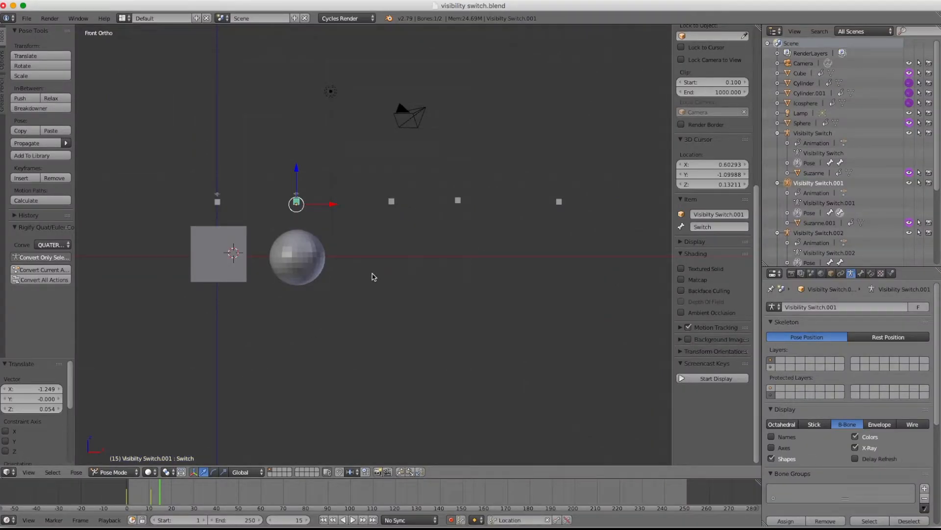
With auto-keying on, shift the icosphere's Switch bone sideways at frame 15, the first cylinder's at frame 21 and the second cylinder's at frame 27
right_click_drag(391, 209, 387, 208)
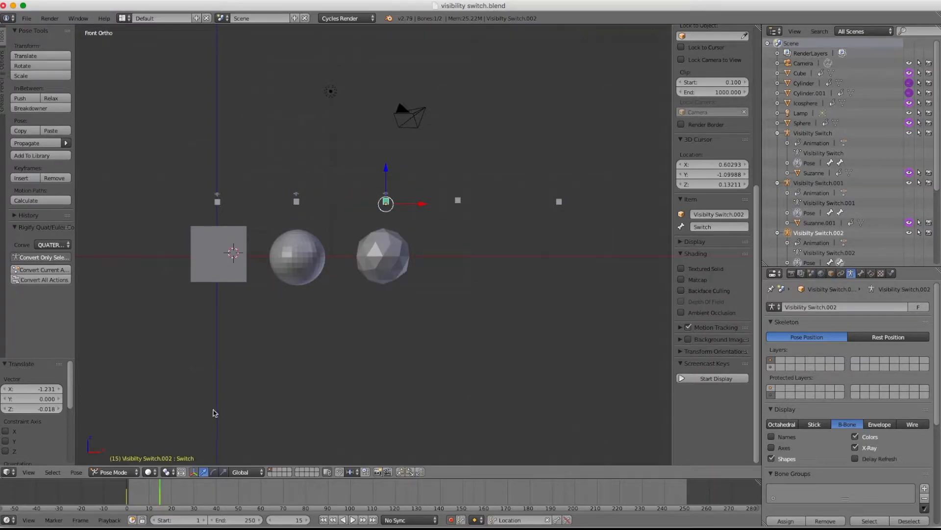
left_click(174, 490)
right_click_drag(461, 200, 455, 201)
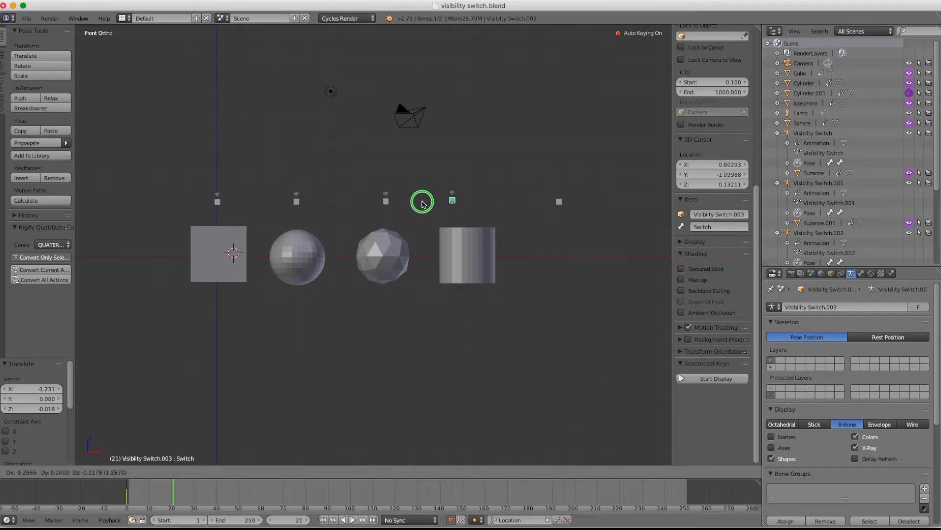
left_click(187, 490)
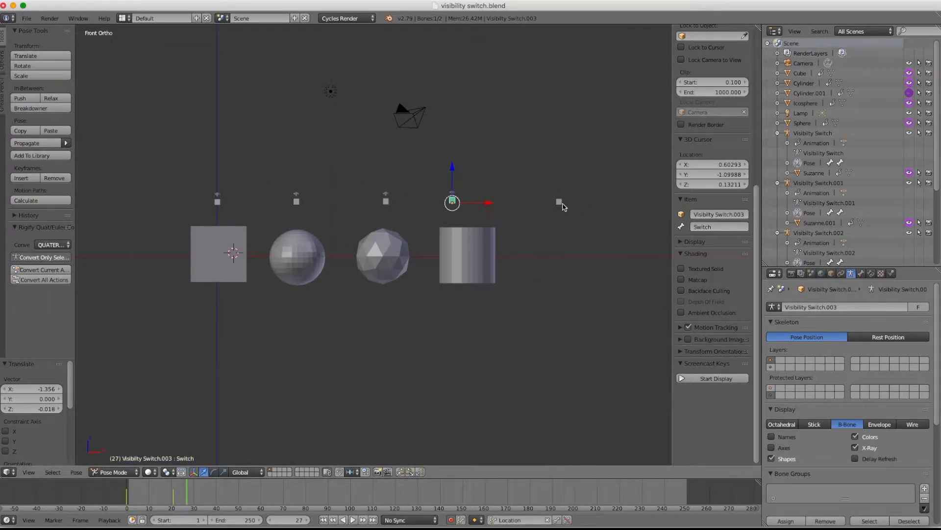
mouse_move(559, 202)
right_mouse_down()
mouse_move(541, 204)
mouse_move(554, 203)
right_mouse_up()
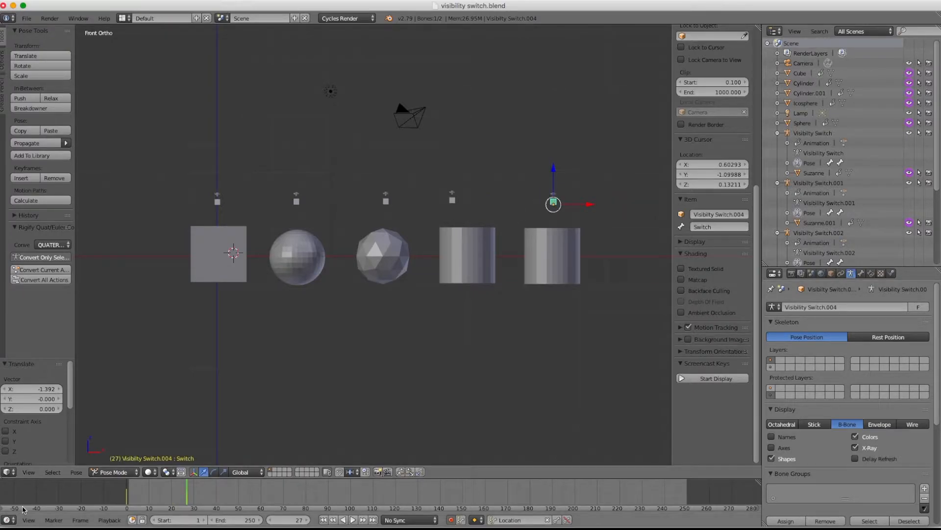
Set the end frame of the animation to 30
left_click(236, 519)
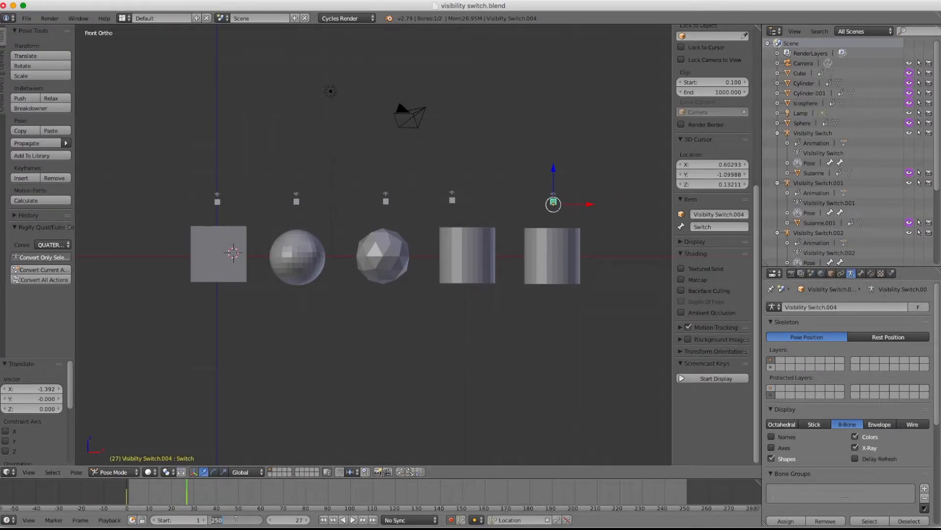
type("3")
key("Return")
key("BackSpace")
key("BackSpace")
key("alt+a")
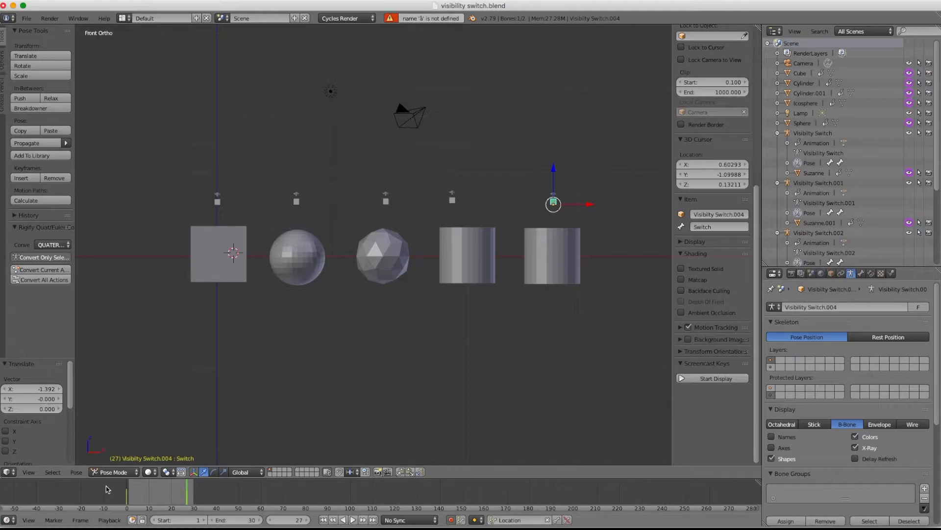
Play the keyframed animation twice to check how the switches move, stopping playback each time
key("alt+a")
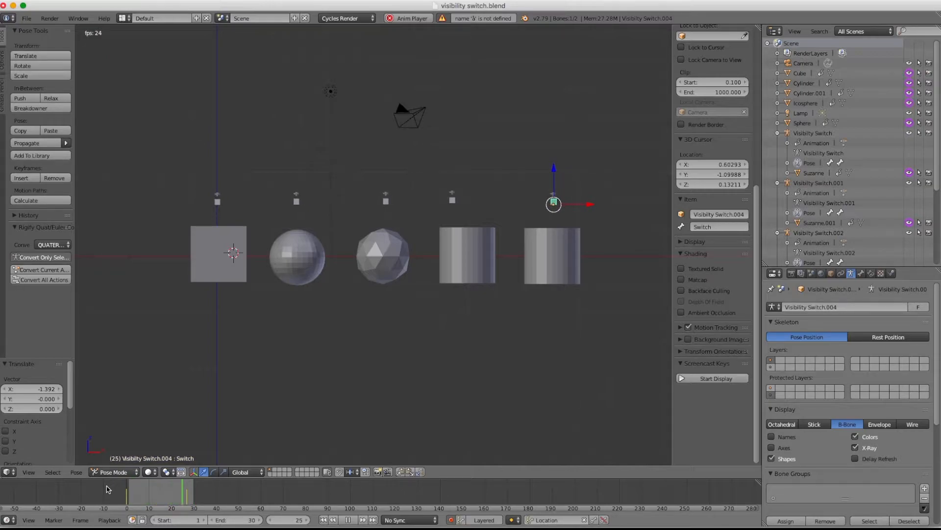
key("alt+a")
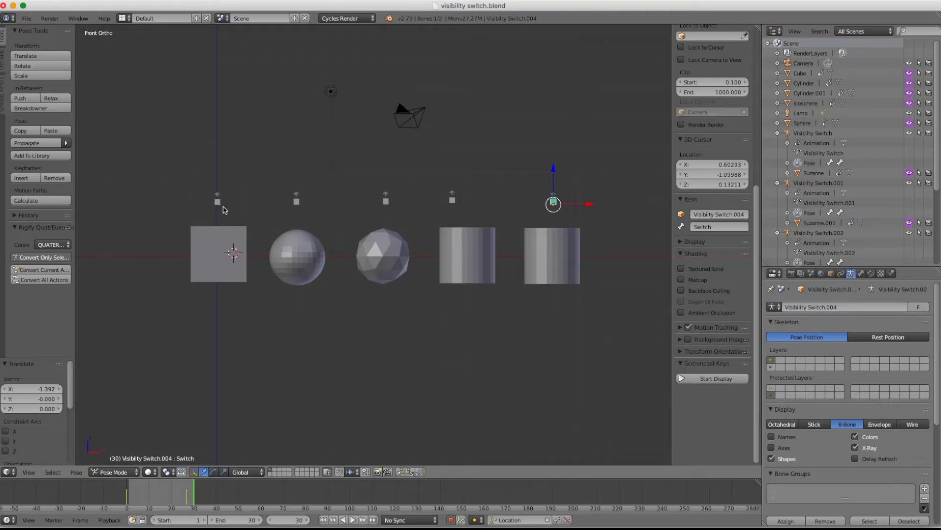
key("alt+a")
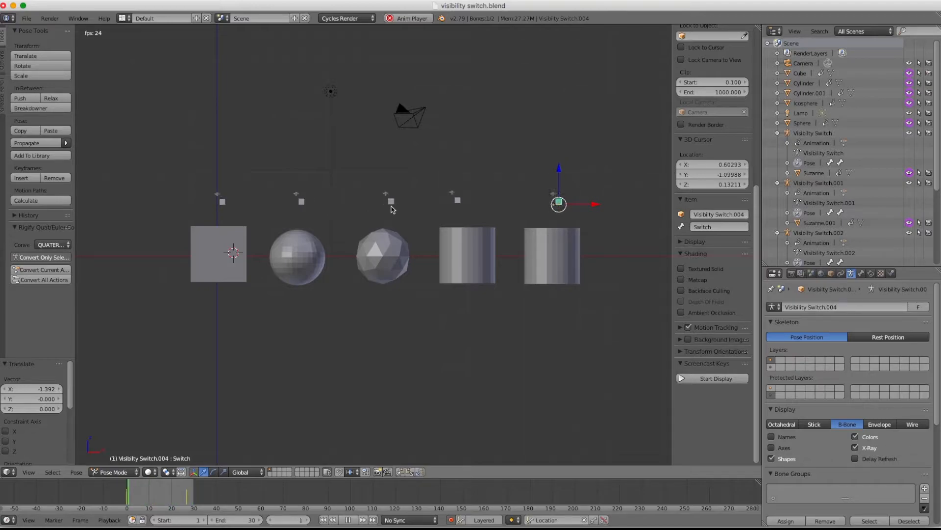
key("alt+a")
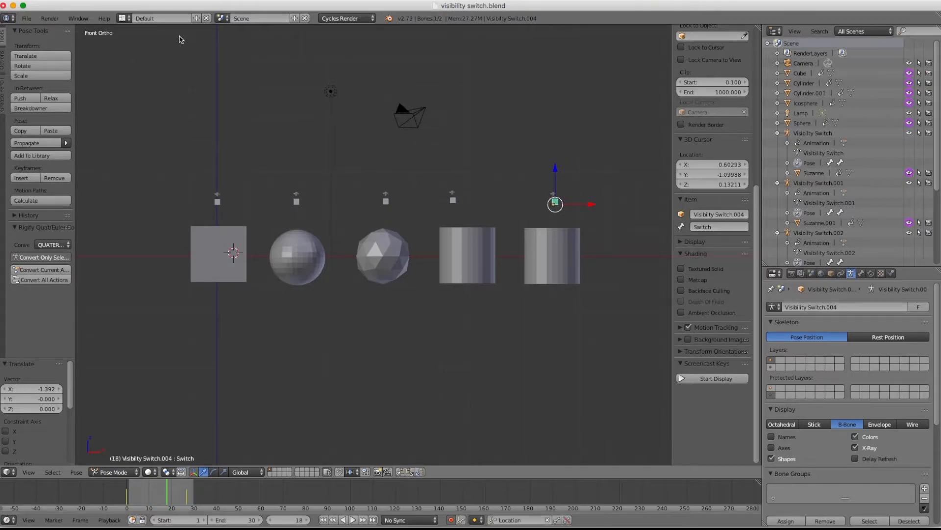
Change the screen layout to Animation and set the Graph Editor to F-Curve mode
left_click(122, 18)
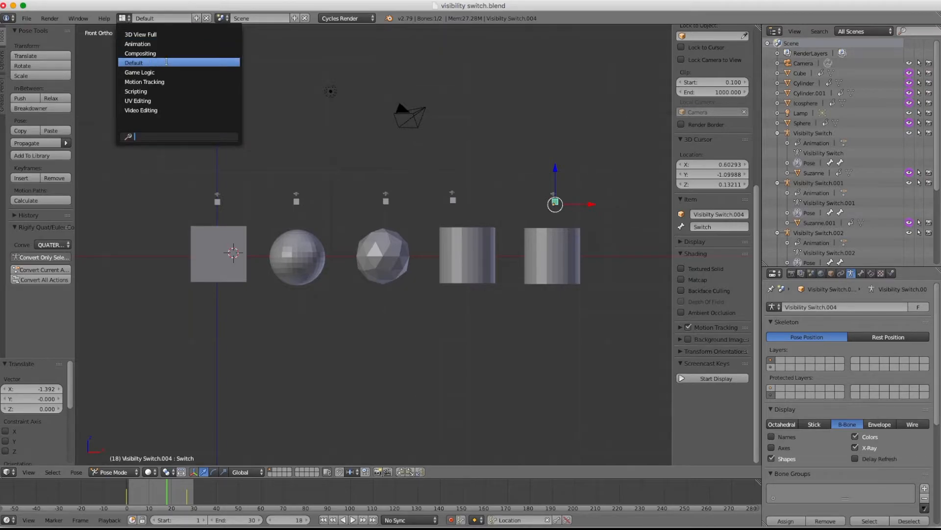
left_click(166, 44)
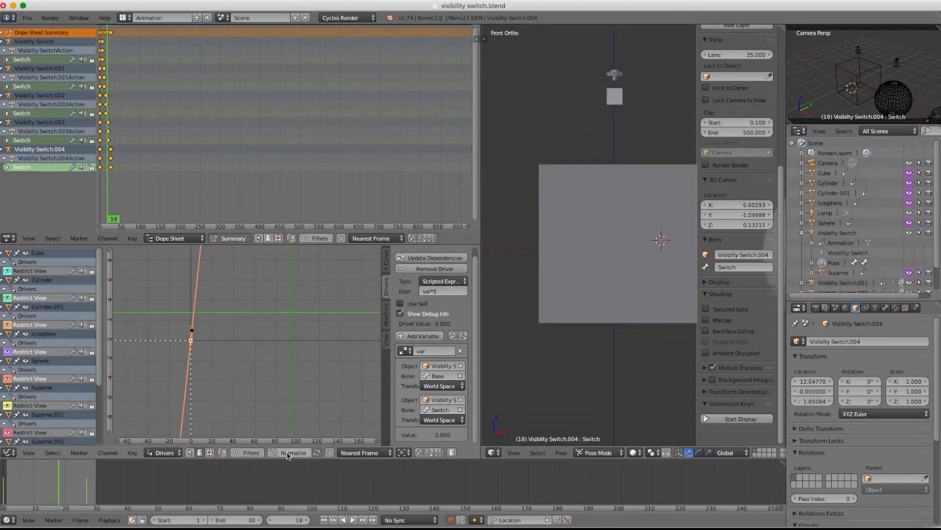
left_click(164, 452)
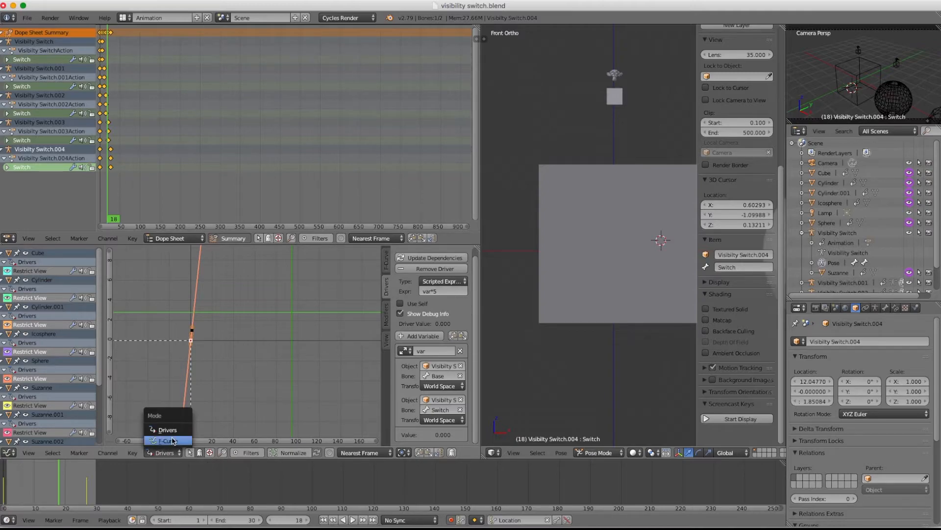
left_click(171, 440)
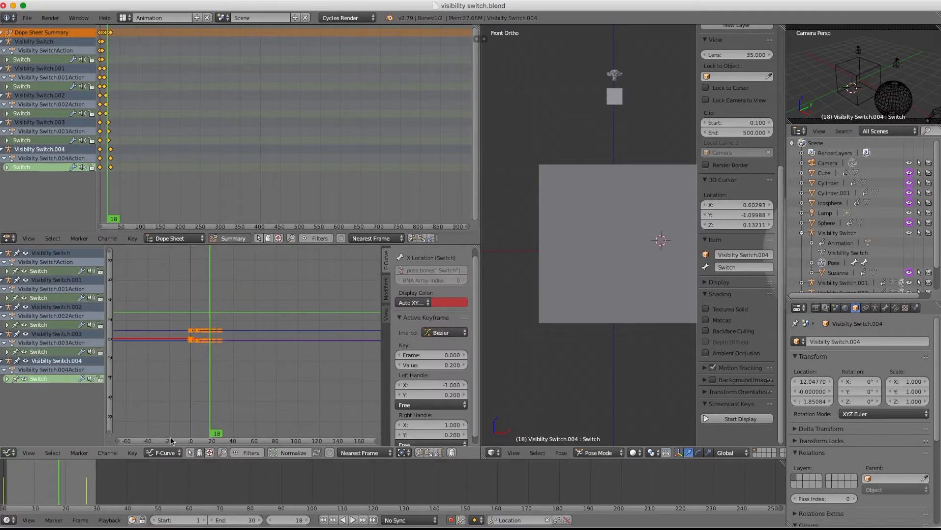
Select all of the switches' keyframes in the Graph Editor and set their interpolation mode to Constant
left_click(255, 372)
key("a")
key("a")
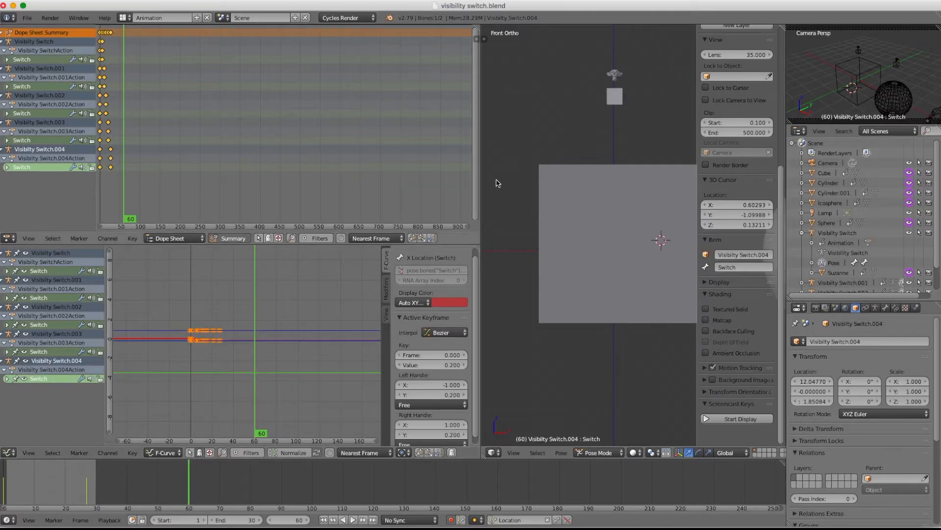
scroll(587, 172, "down", 4)
scroll(588, 172, "down", 5)
middle_click_drag(642, 262, 543, 274, "shift")
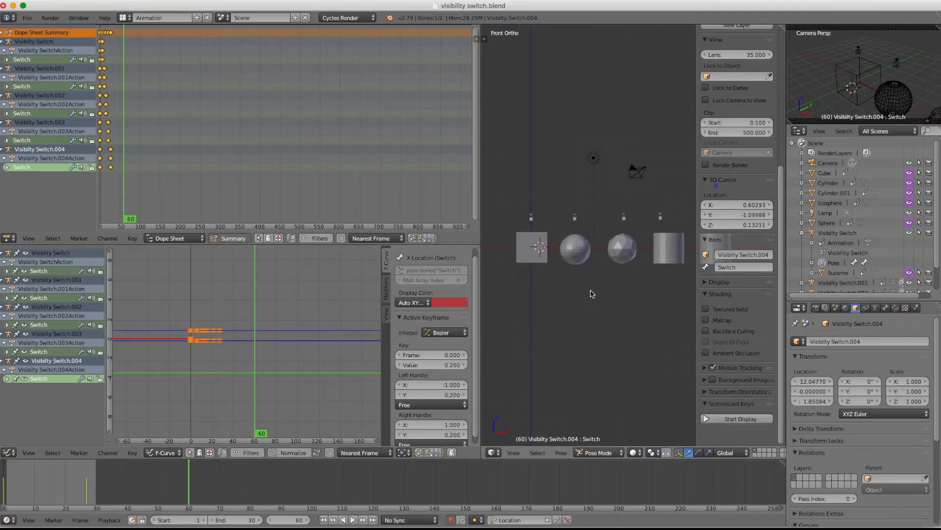
left_click(606, 298)
key("a")
scroll(224, 353, "up", 2)
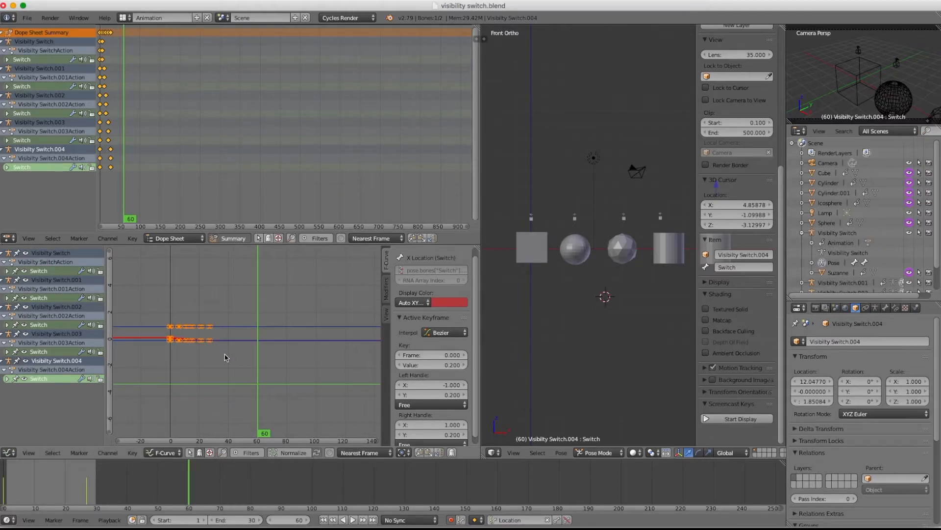
left_click(133, 452)
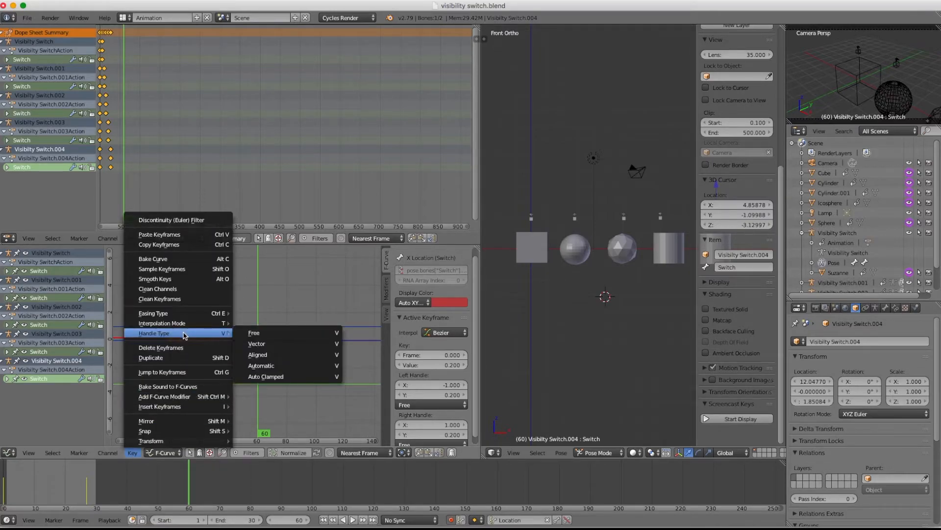
mouse_move(185, 328)
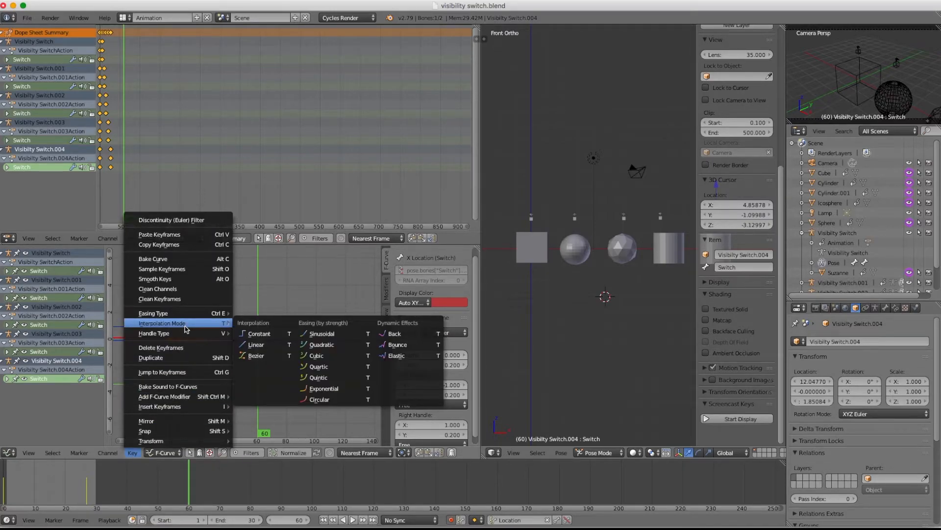
left_click(255, 334)
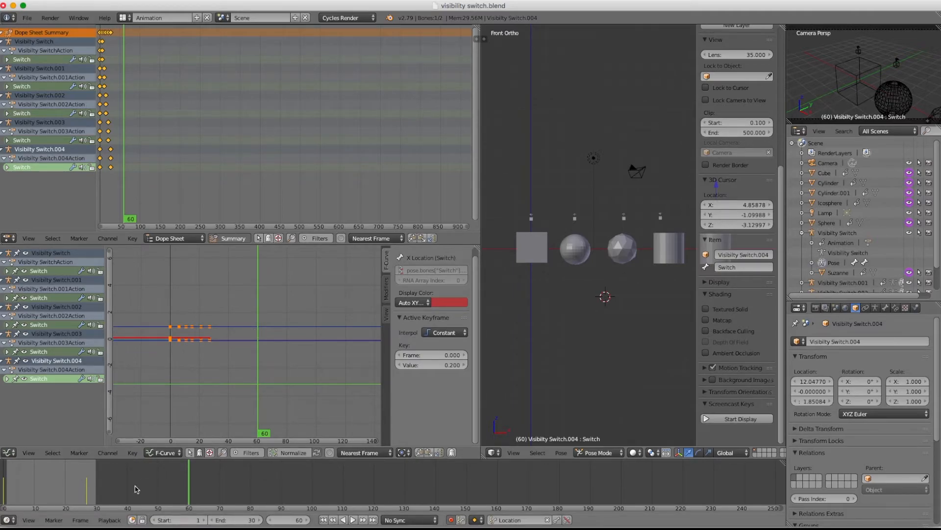
Play and stop the animation in the Animation layout to check the constant switching
key("alt+a")
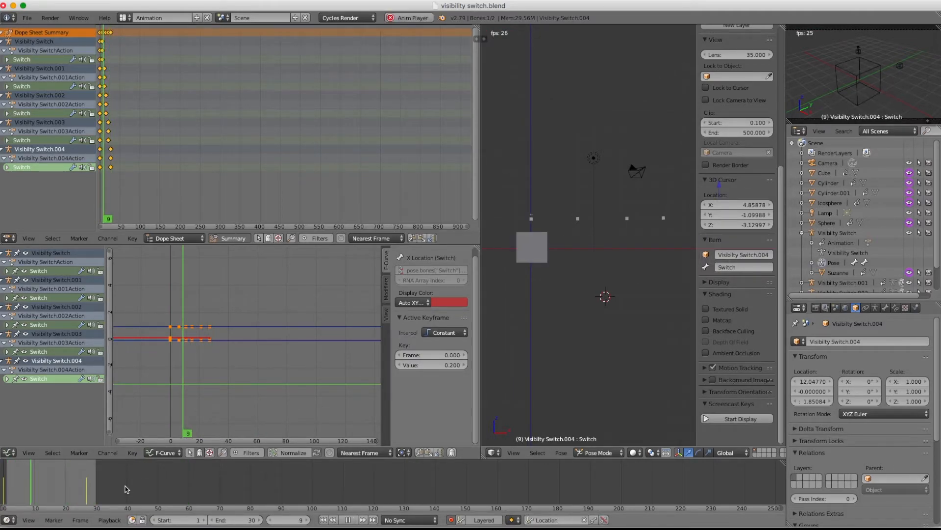
key("alt+a")
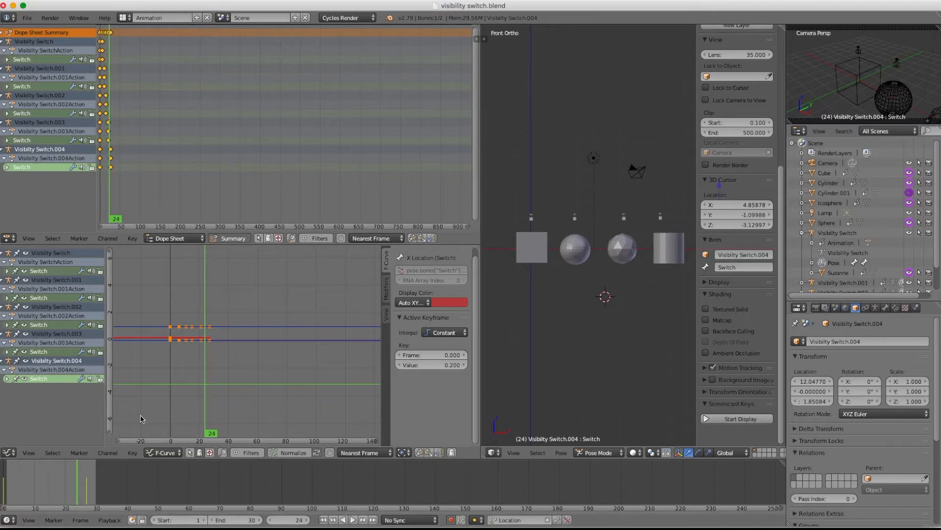
scroll(541, 278, "up", 1)
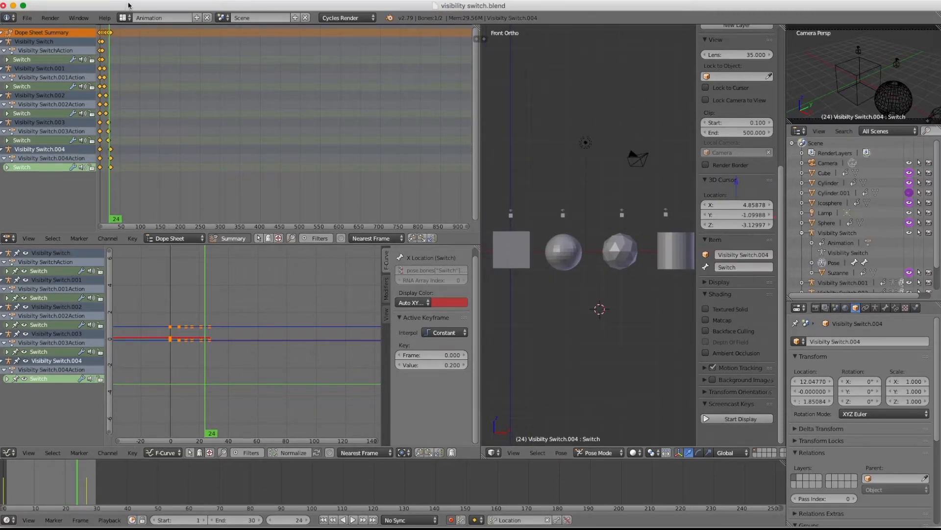
Return to the Default layout, play the animation in the larger 3D view and stop it
left_click(126, 17)
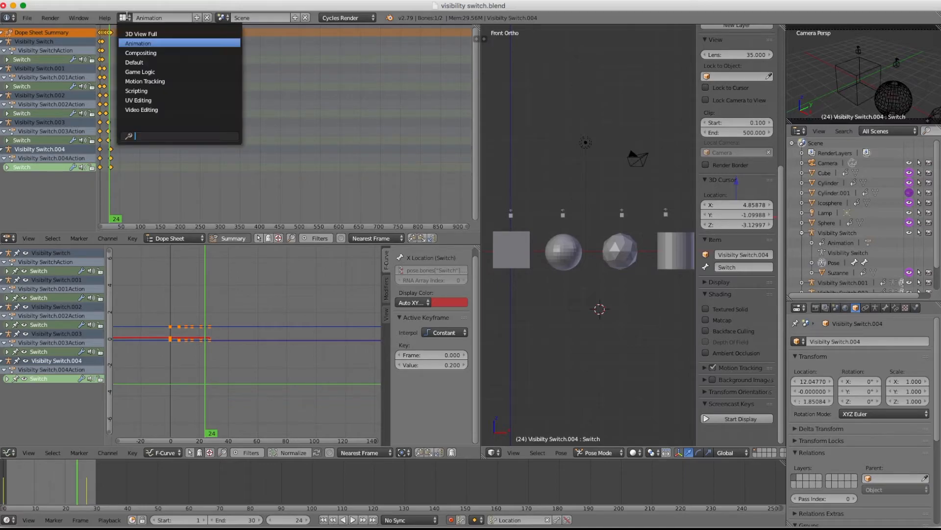
left_click(142, 63)
key("alt+a")
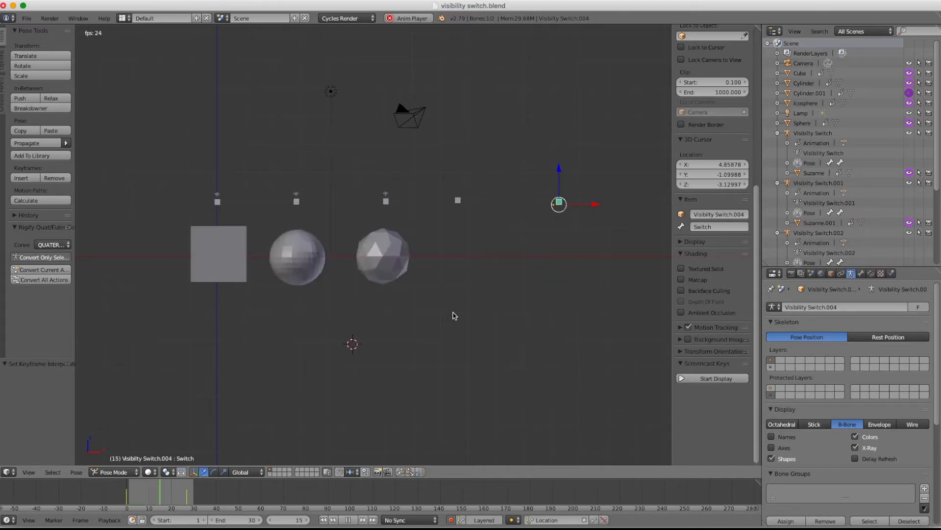
key("alt+a")
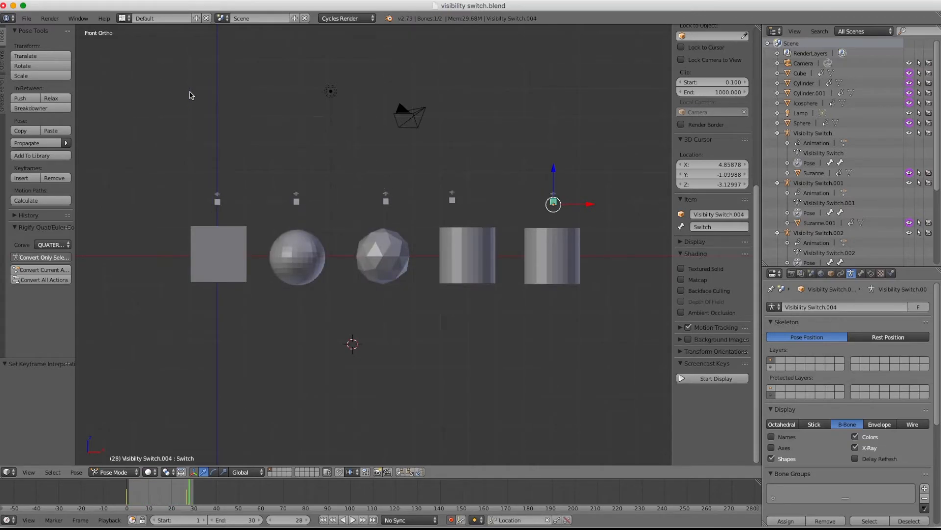
Bring back the Animation layout and review the Constant interpolation option available for the keyframes
left_click(122, 19)
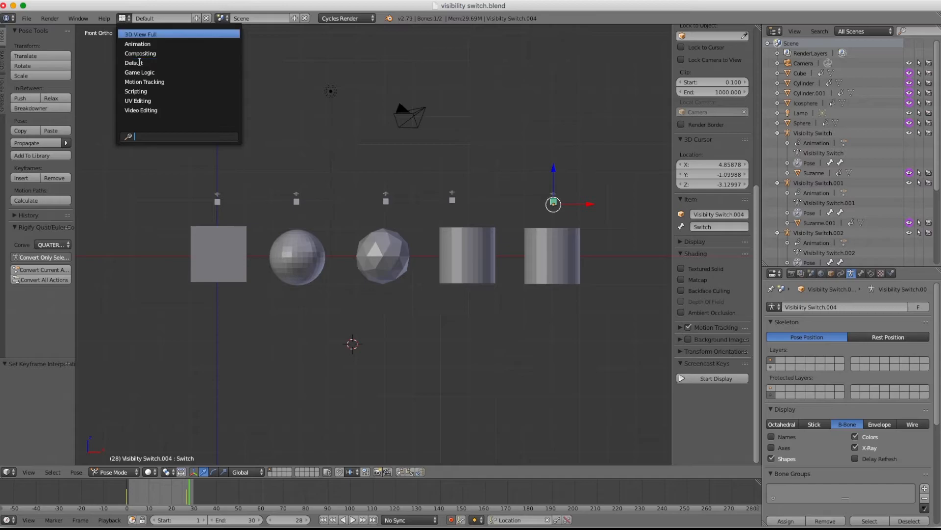
left_click(122, 19)
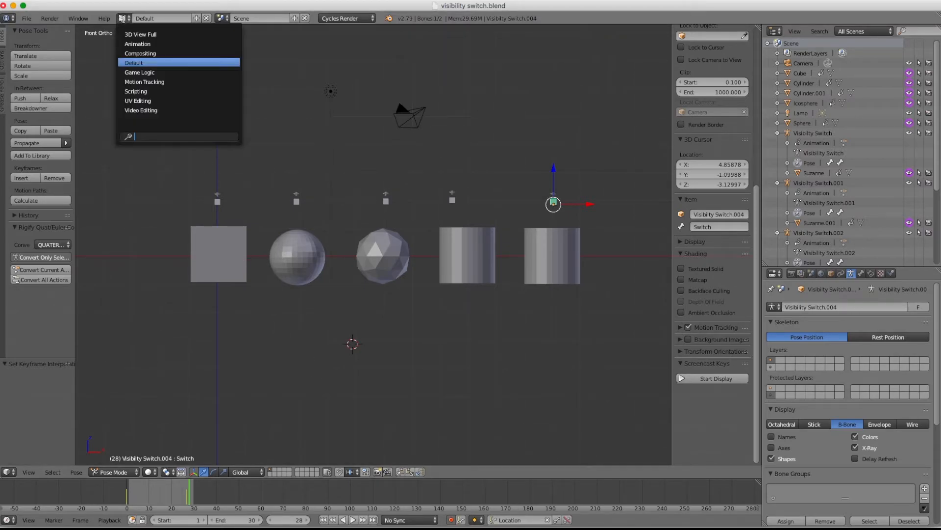
left_click(157, 44)
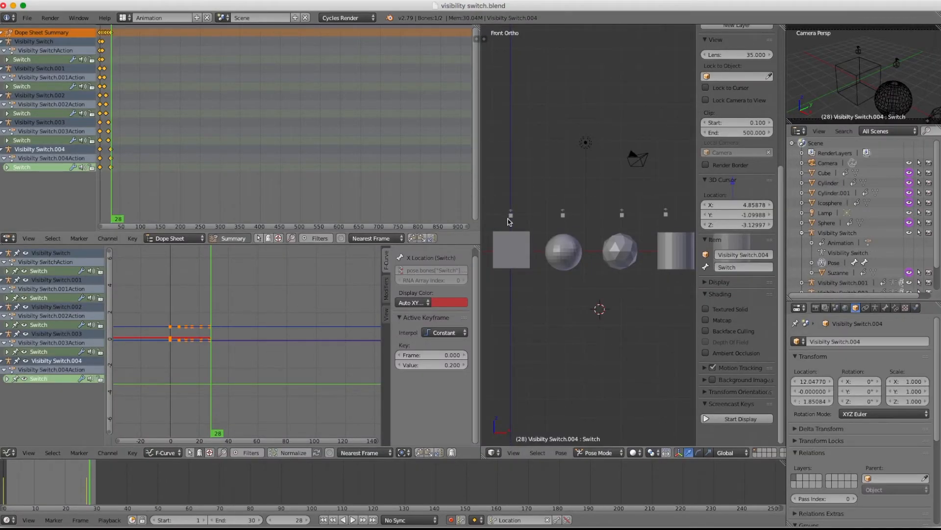
left_click(132, 453)
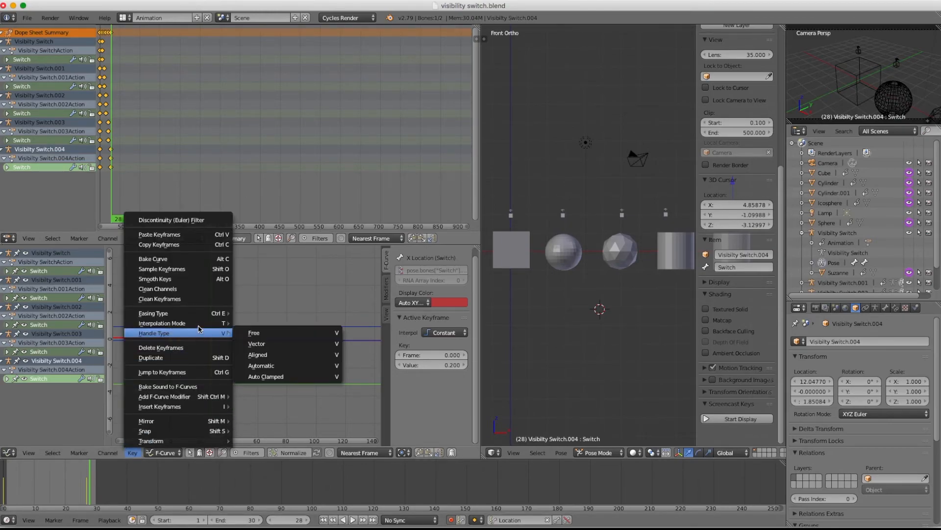
mouse_move(200, 328)
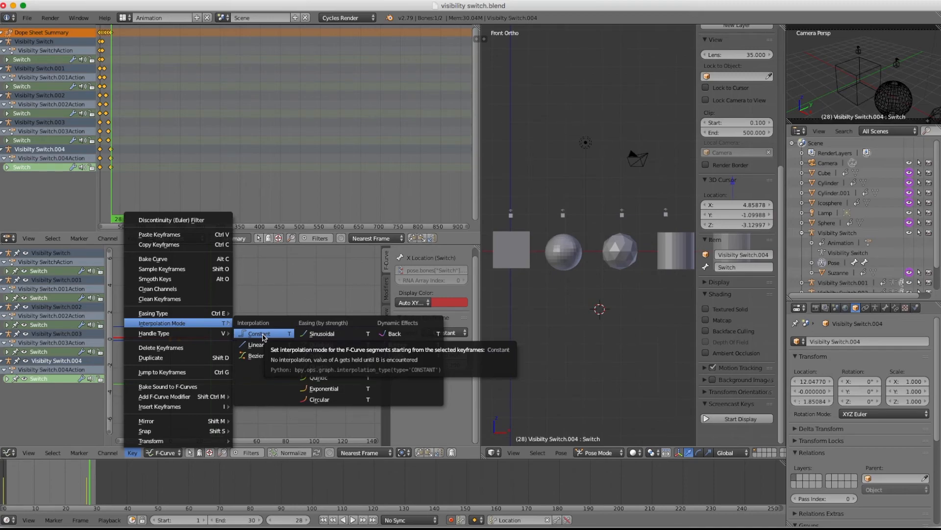
Restore the Default layout and start the animation playing to review all five switches
left_click(124, 19)
left_click(152, 62)
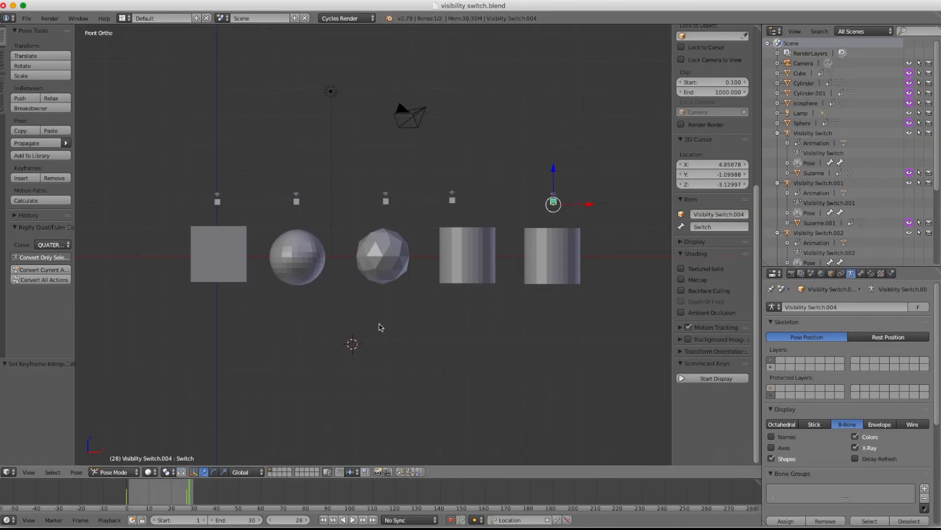
key("alt+a")
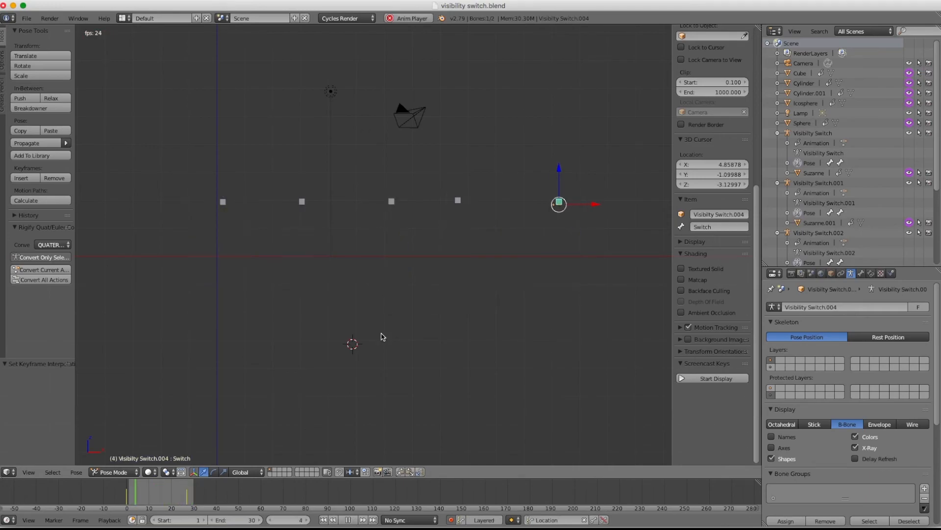